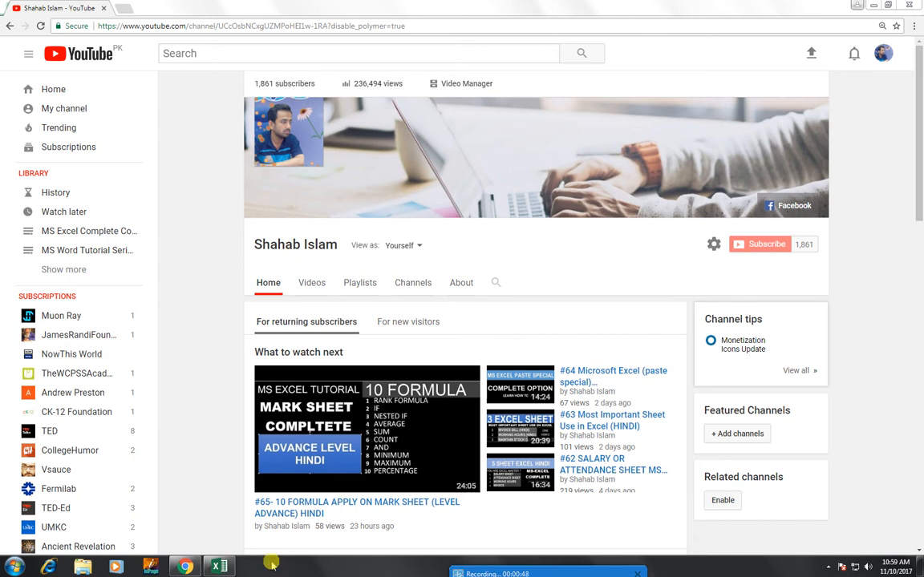
Switch to the blank Excel workbook and show its page boundaries by applying Page Break Preview and returning to Normal view.
click(216, 567)
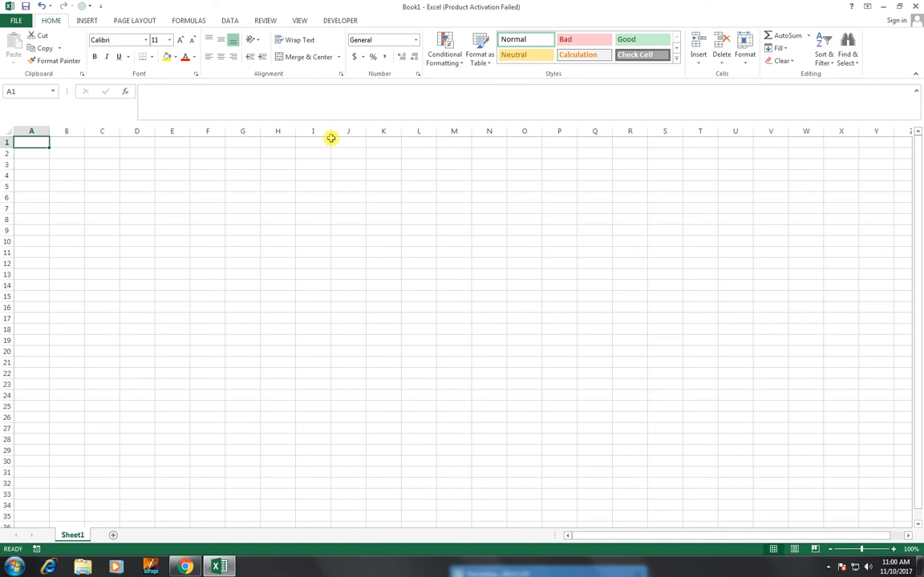
click(299, 20)
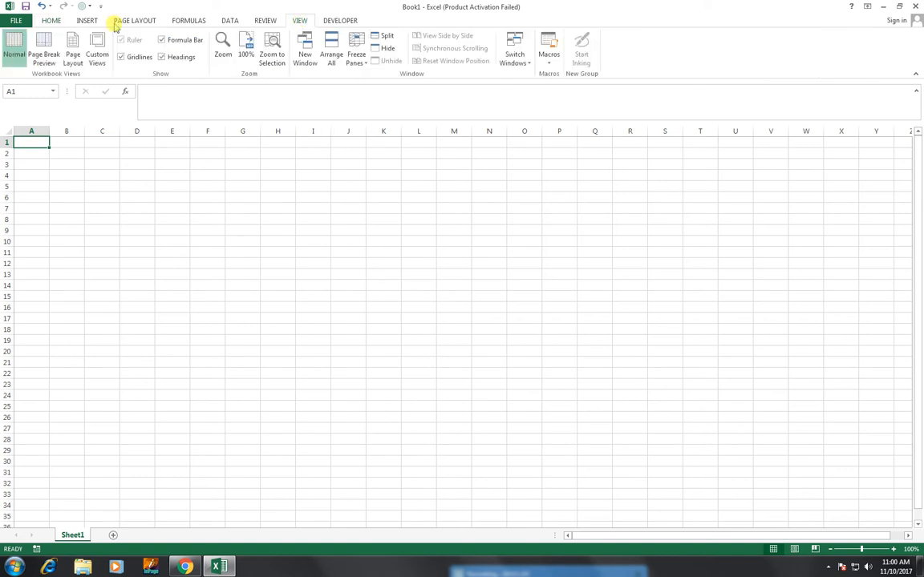
click(36, 56)
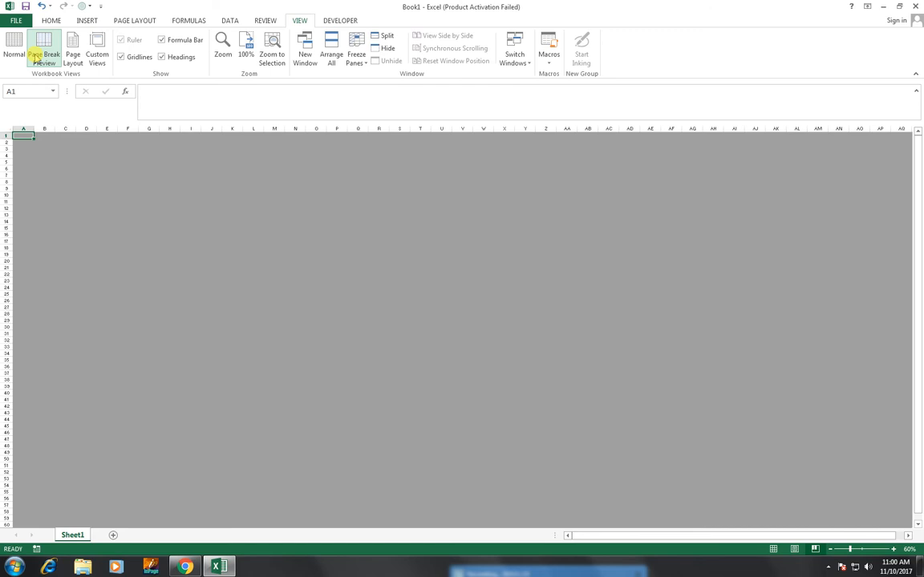
click(13, 46)
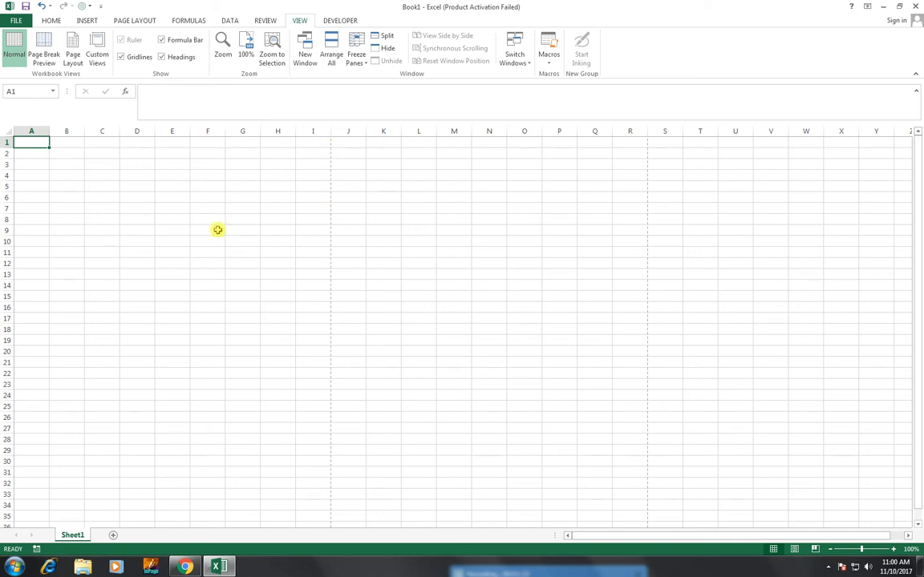
scroll(230, 273, down, 7)
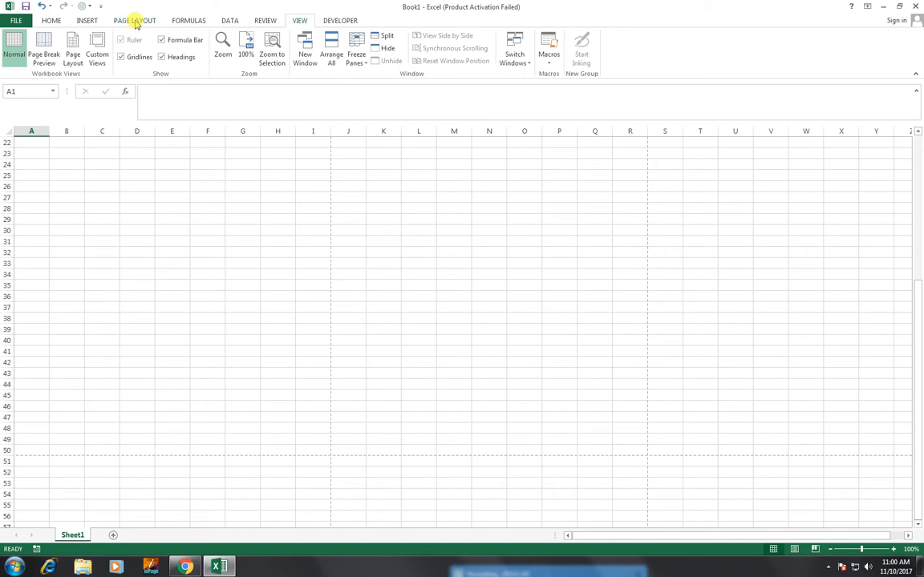
Review the available paper sizes for the sheet, including the A4 (210 x 297 mm) option.
click(135, 21)
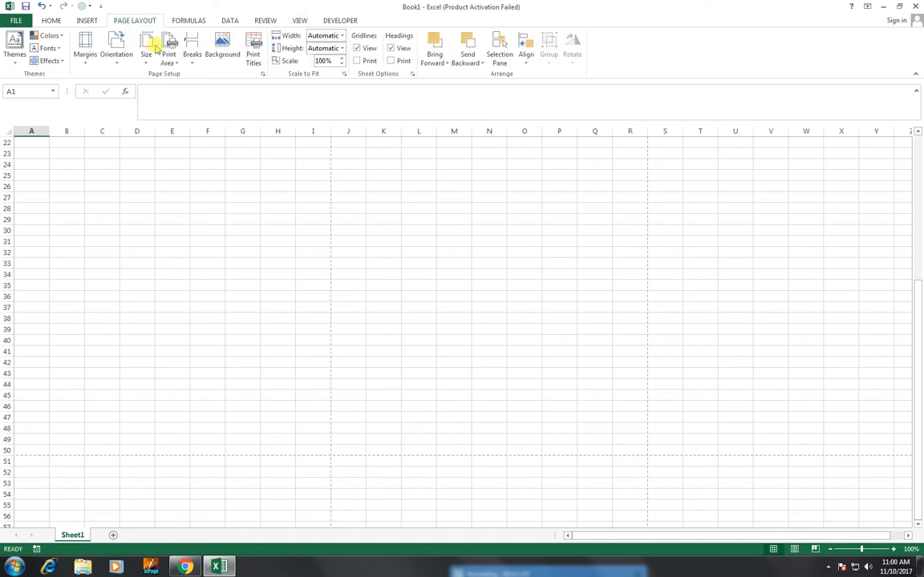
click(140, 62)
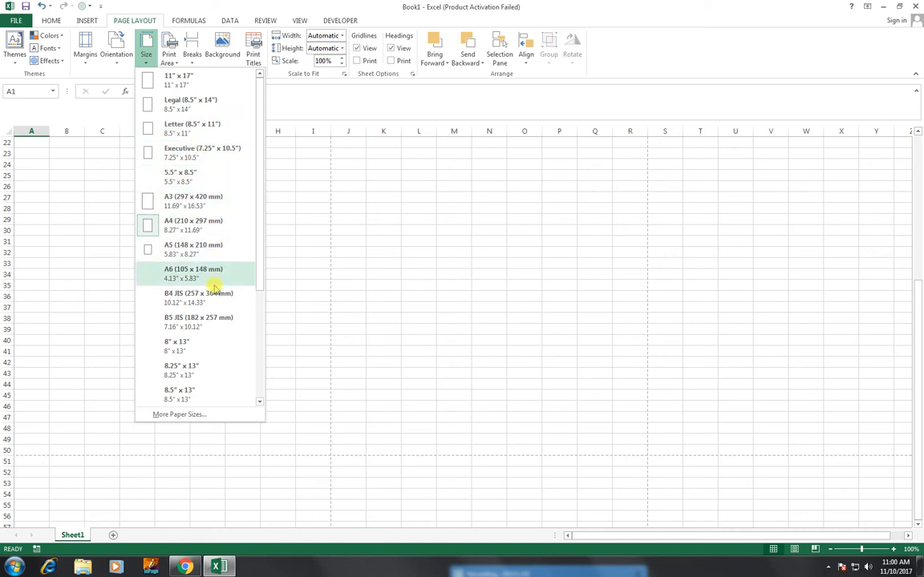
scroll(213, 296, down, 2)
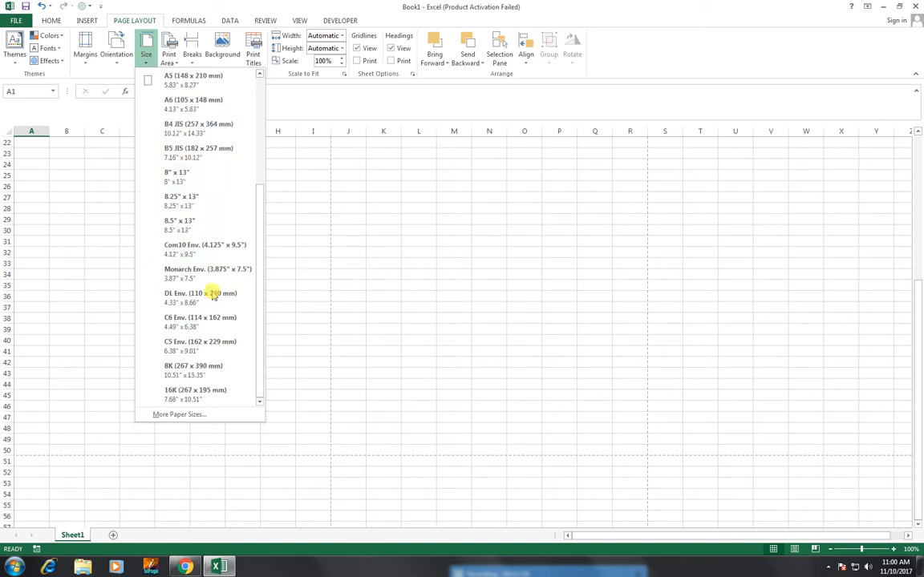
scroll(213, 296, up, 2)
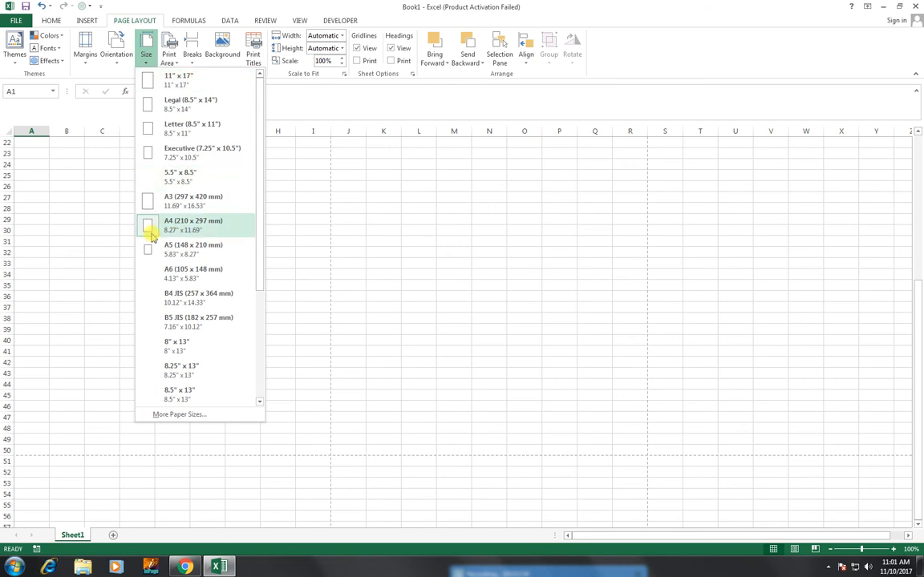
click(406, 194)
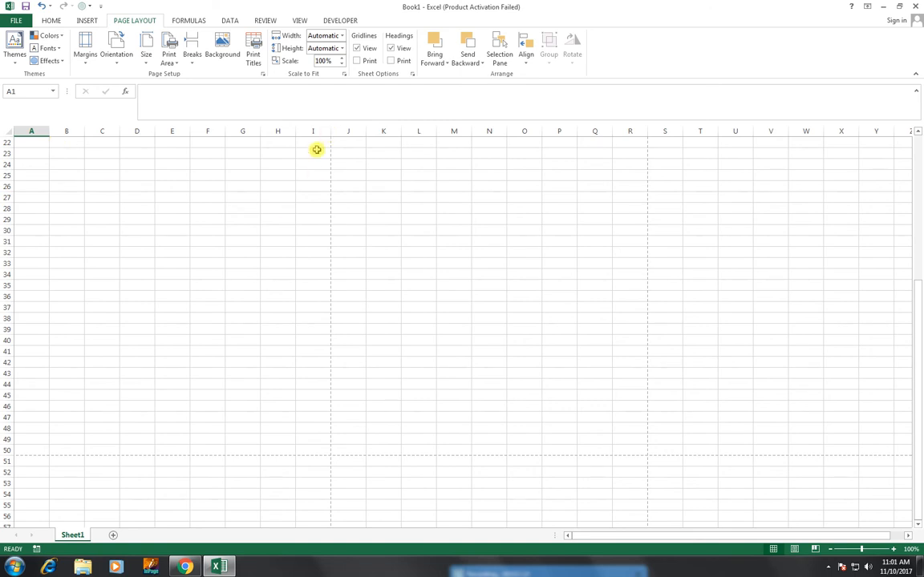
Merge and center cells B1:H4 into one heading block on the sheet.
scroll(99, 131, up, 2)
scroll(98, 130, up, 5)
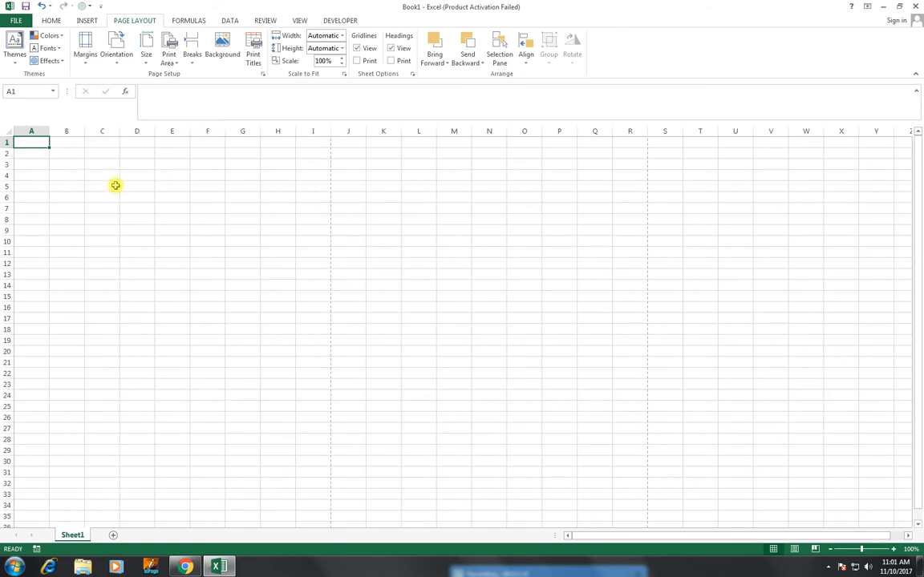
drag(62, 144, 287, 172)
click(51, 20)
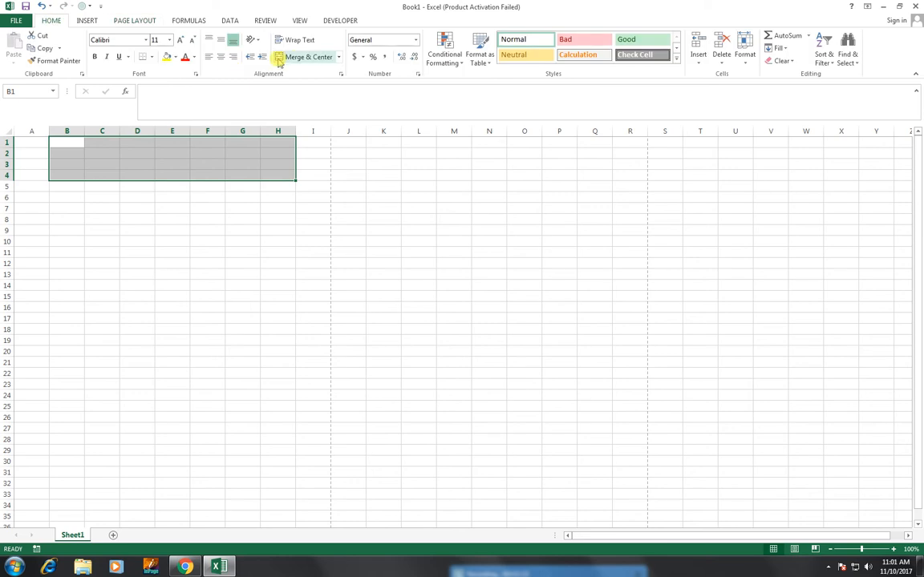
click(298, 60)
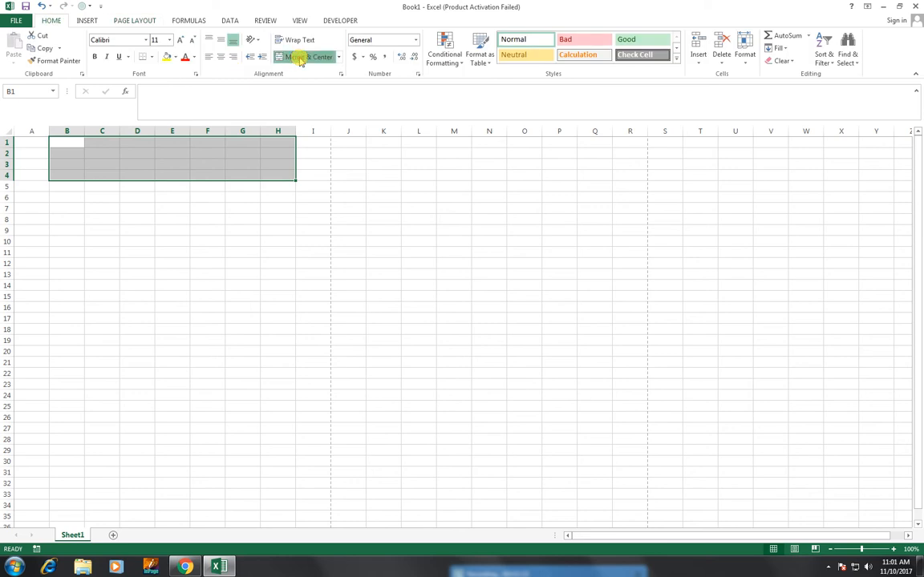
click(298, 59)
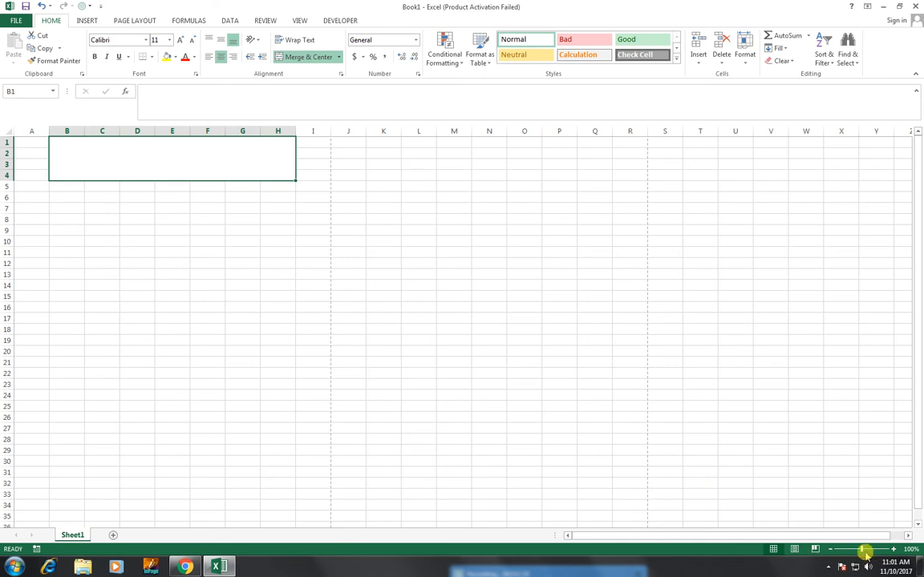
mouse_move(863, 550)
mouse_down()
mouse_move(878, 550)
mouse_move(829, 552)
mouse_move(866, 551)
mouse_up()
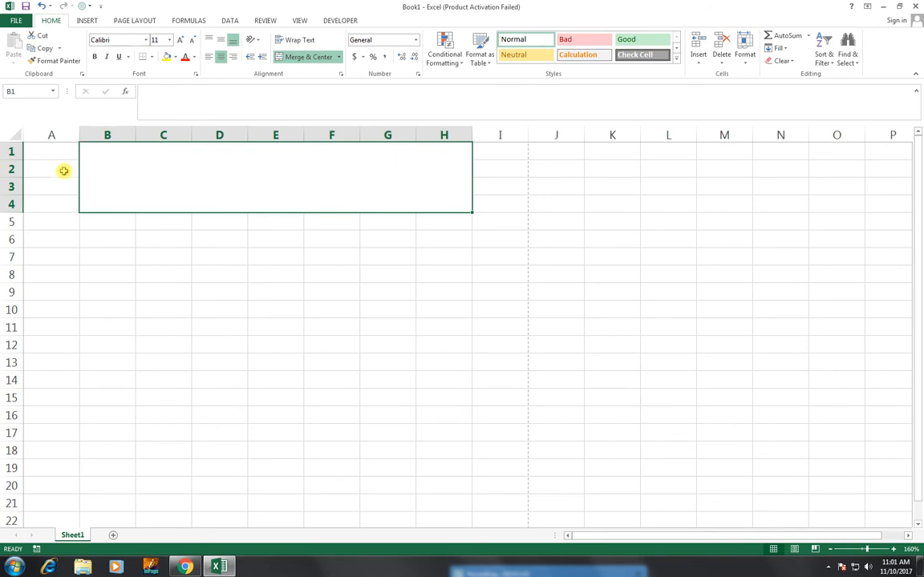
click(300, 21)
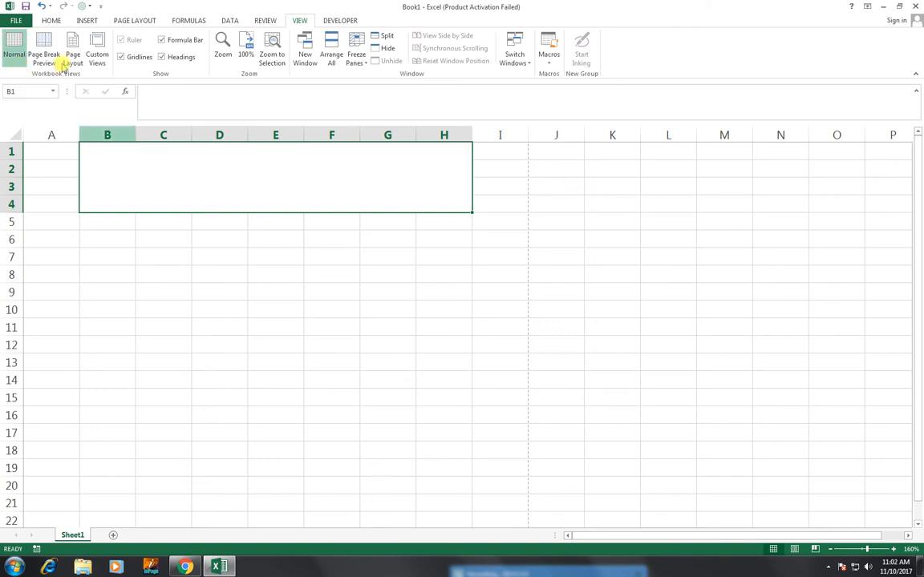
click(53, 20)
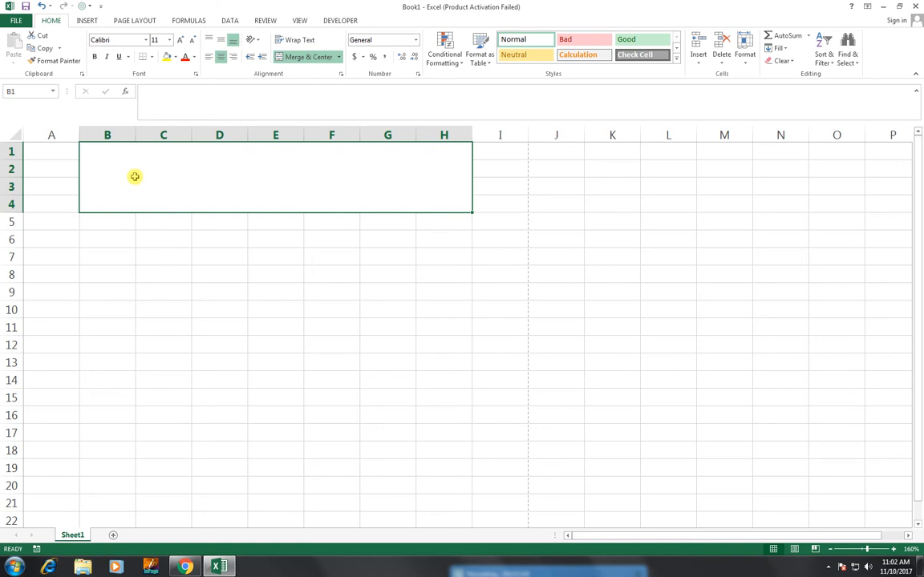
click(308, 57)
Enter the heading "1/2 CASH MEMO SIZE IN A/4 PAPER" in the merged cell B1:H4.
text(1/2)
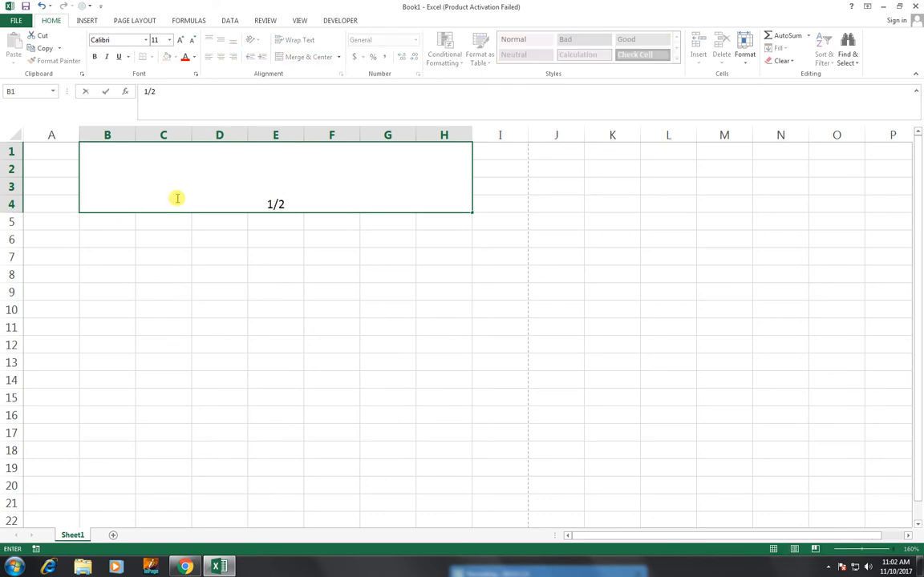
text( CHAS)
key(BackSpace)
key(BackSpace)
key(BackSpace)
text(ASH)
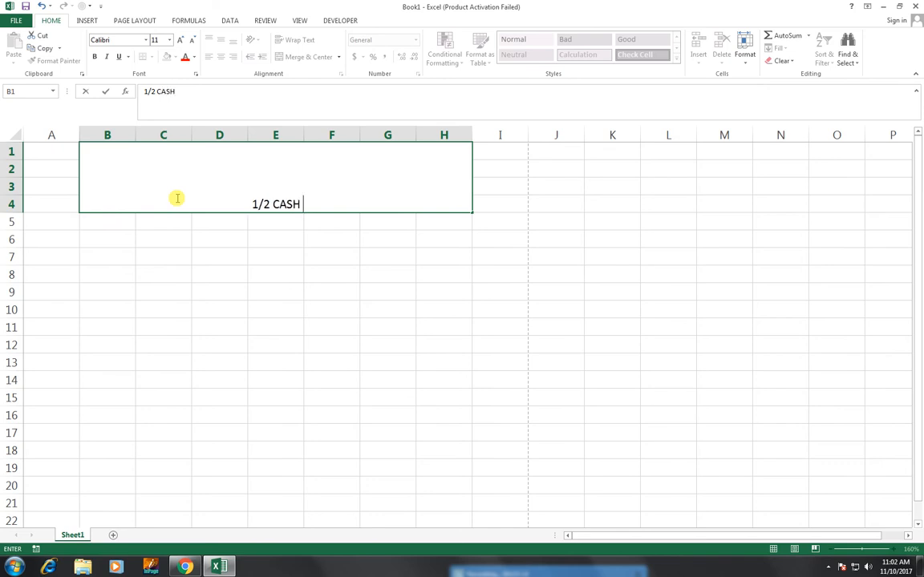
text(  MEMO)
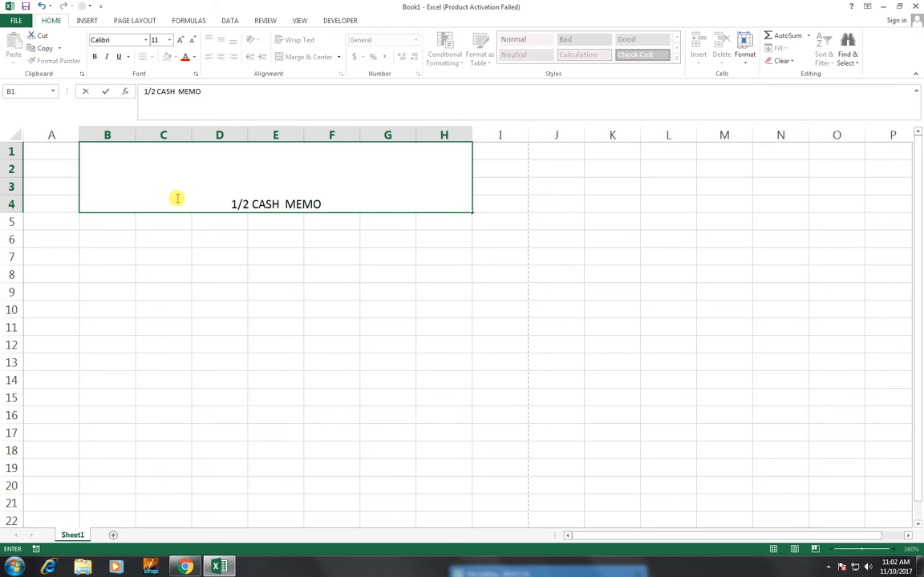
text( SI)
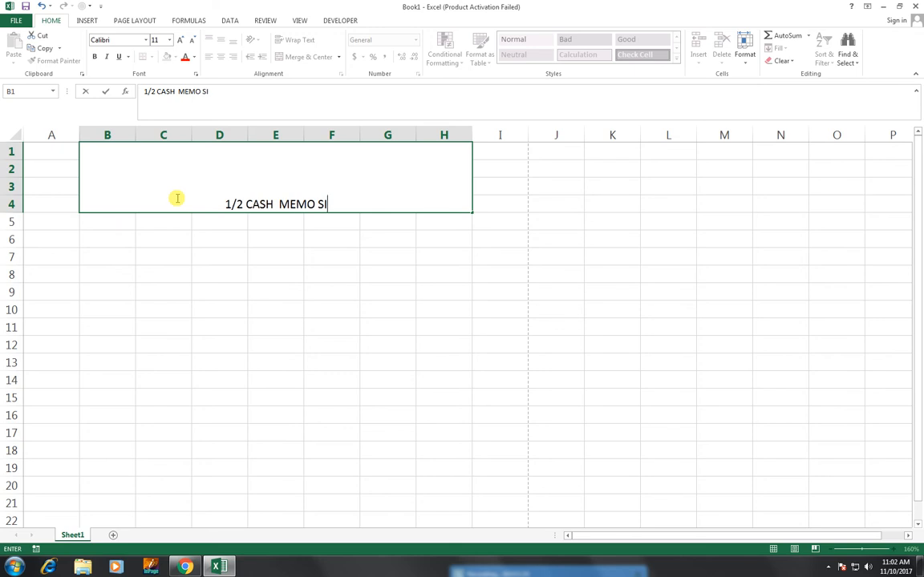
text(ZE IN A)
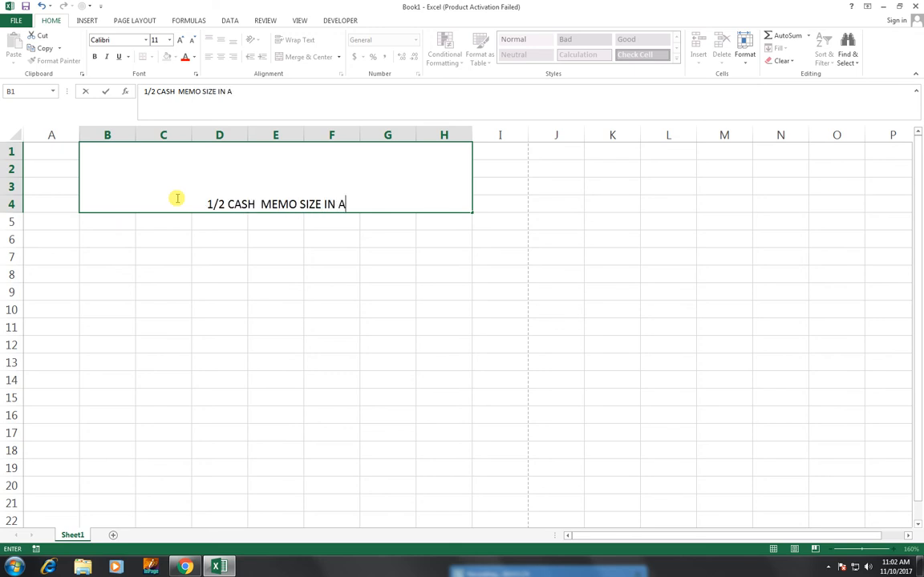
text(/4)
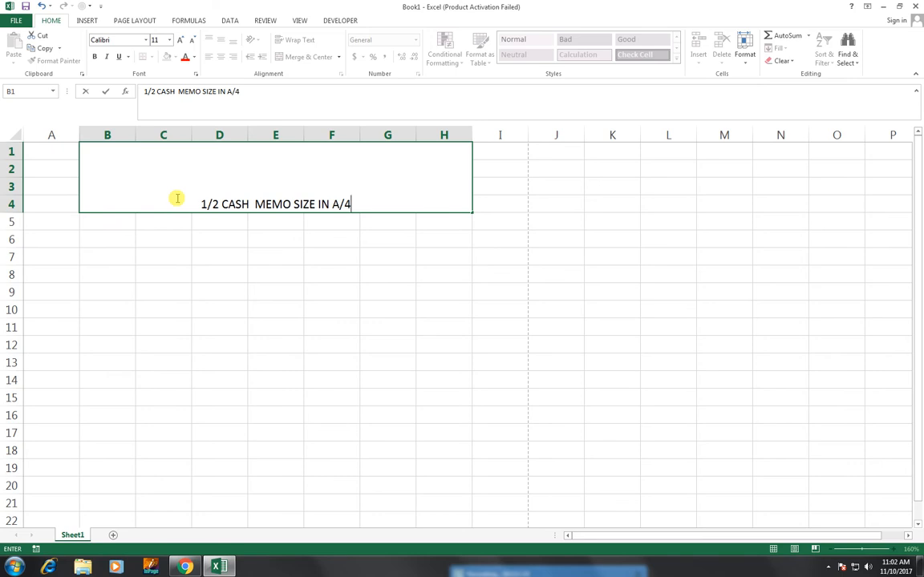
text(APER)
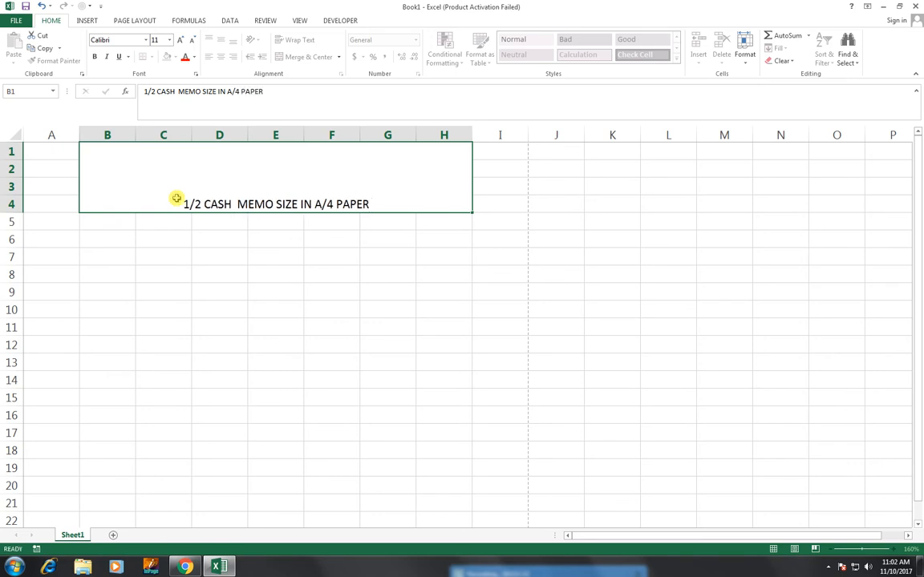
key(Return)
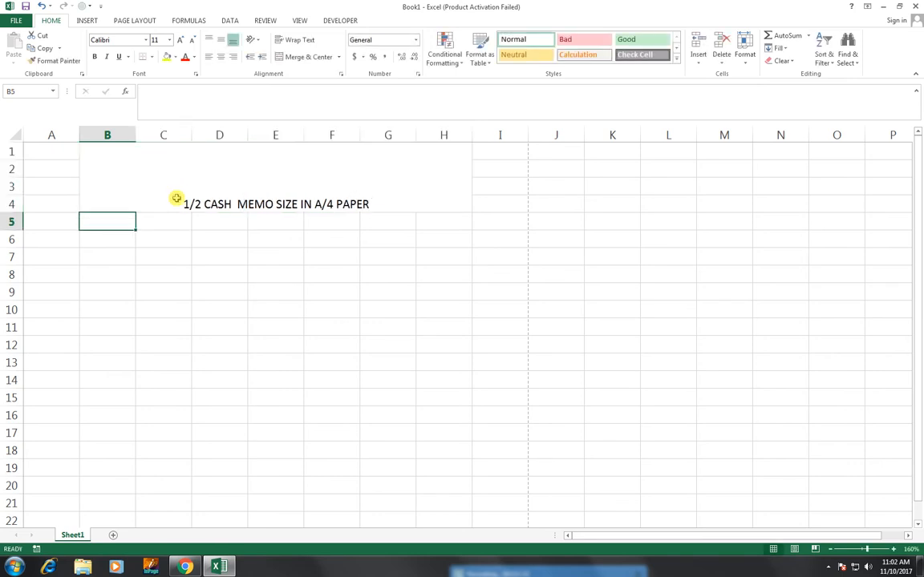
Middle-align the heading vertically in its merged cell and enlarge its font size to 22.
click(219, 151)
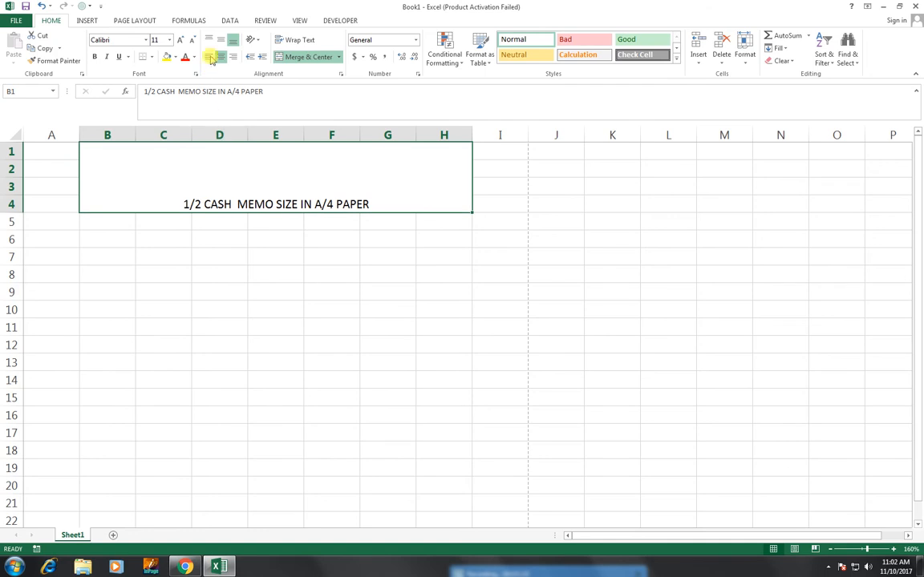
click(218, 41)
click(180, 40)
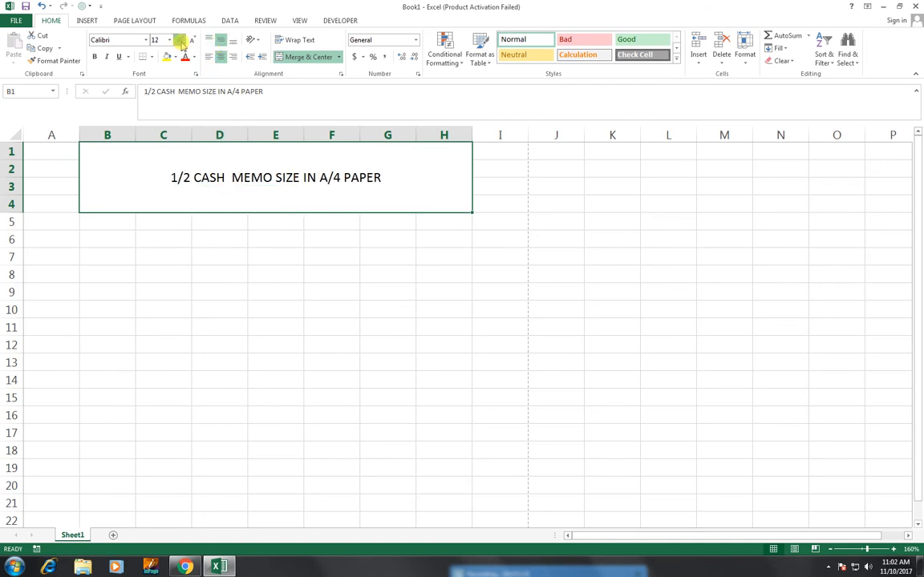
click(181, 40)
click(180, 40)
click(181, 40)
click(180, 40)
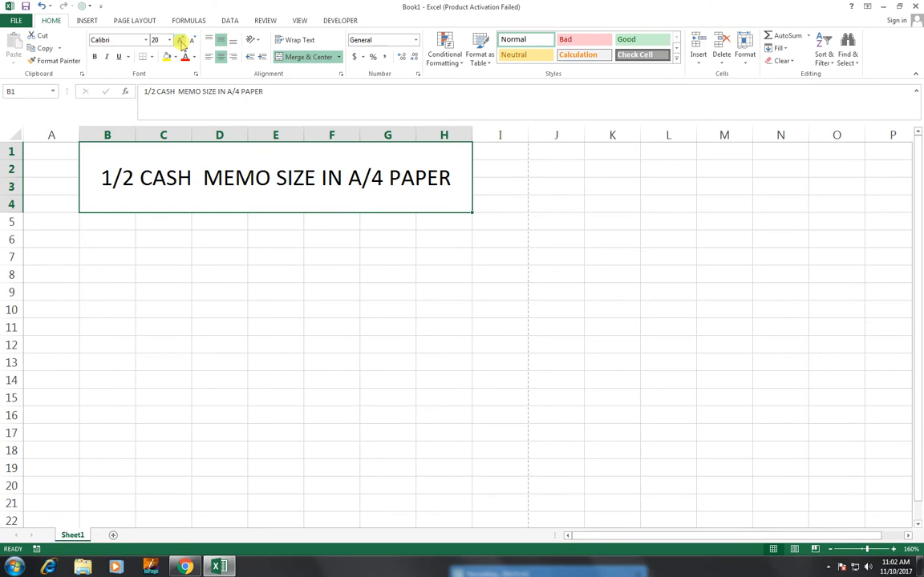
click(180, 40)
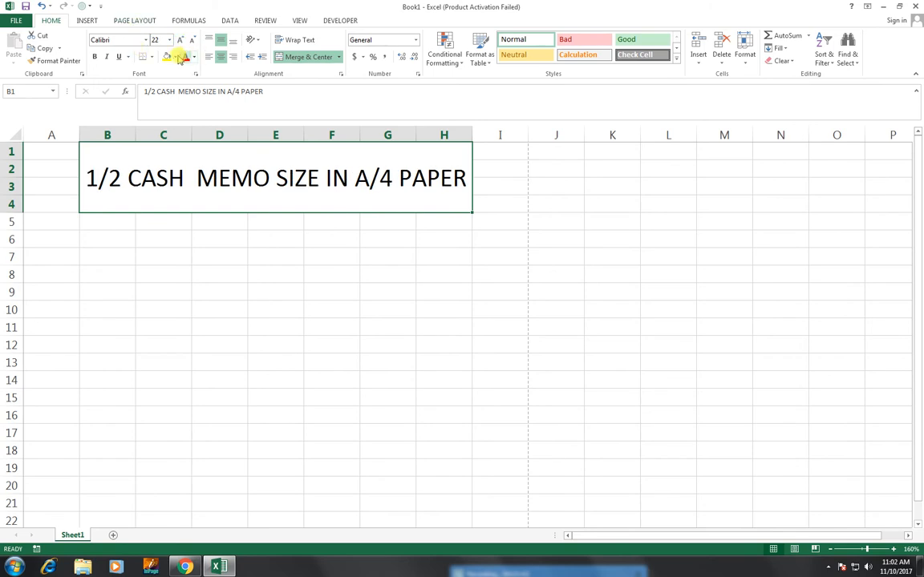
Give the heading cell a black fill and make its text white.
click(178, 57)
click(158, 76)
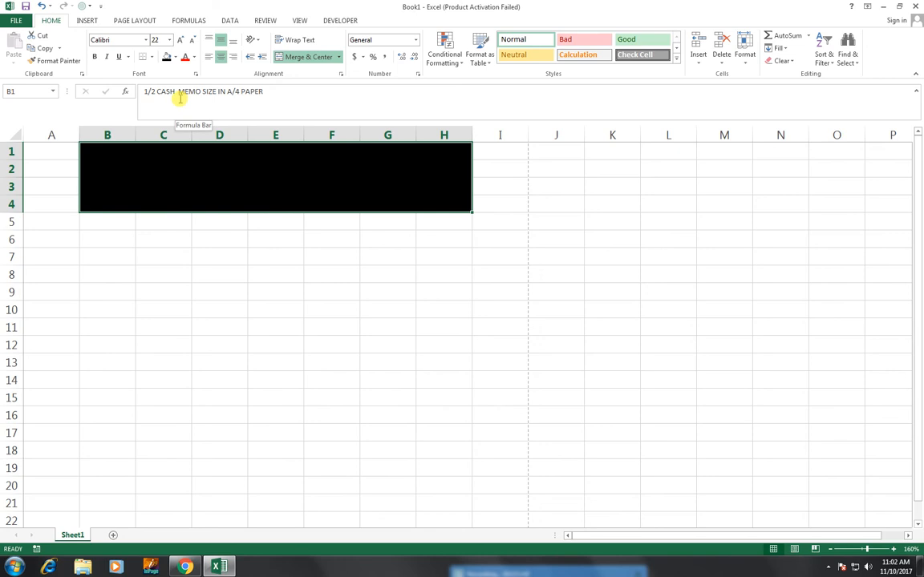
click(194, 57)
click(180, 91)
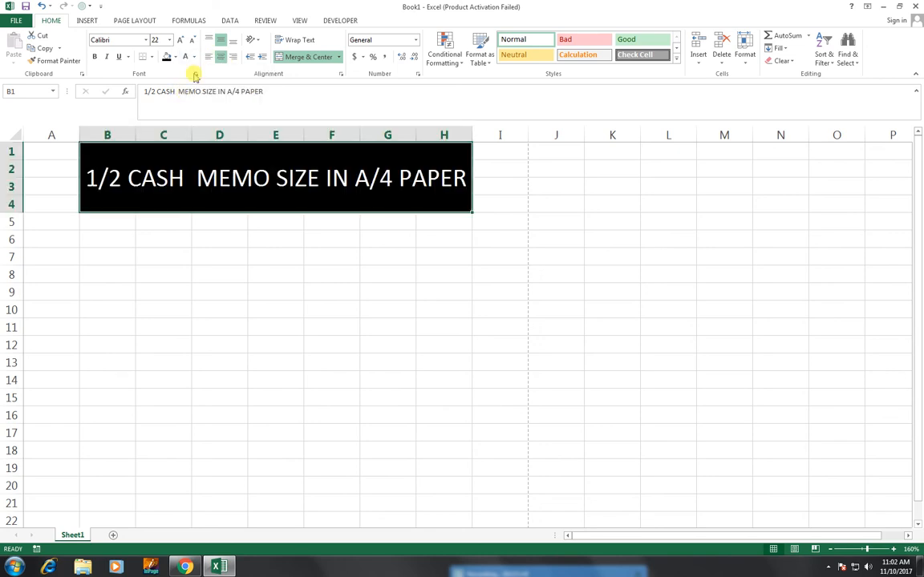
Change the heading's font to bold Arial and reduce its size to 18 to fit the cell.
click(146, 40)
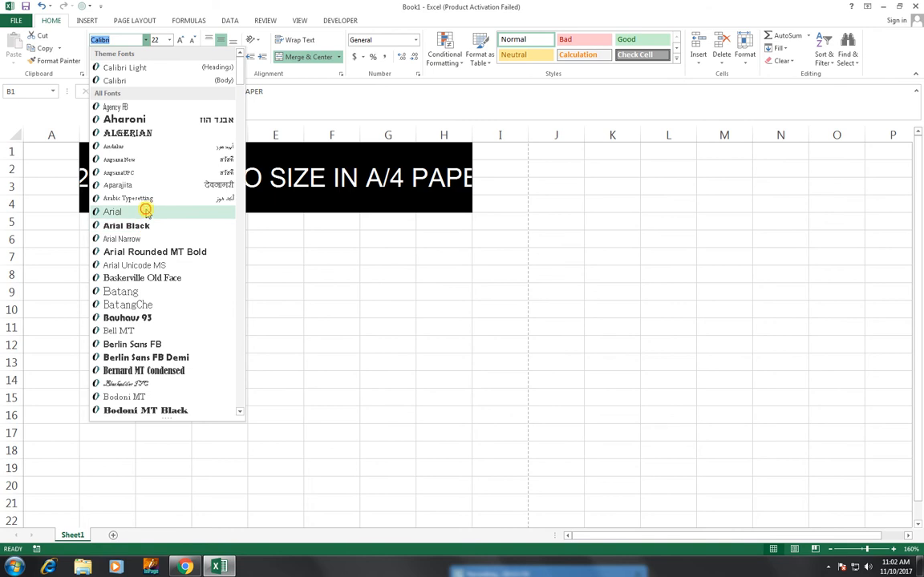
click(146, 212)
click(193, 41)
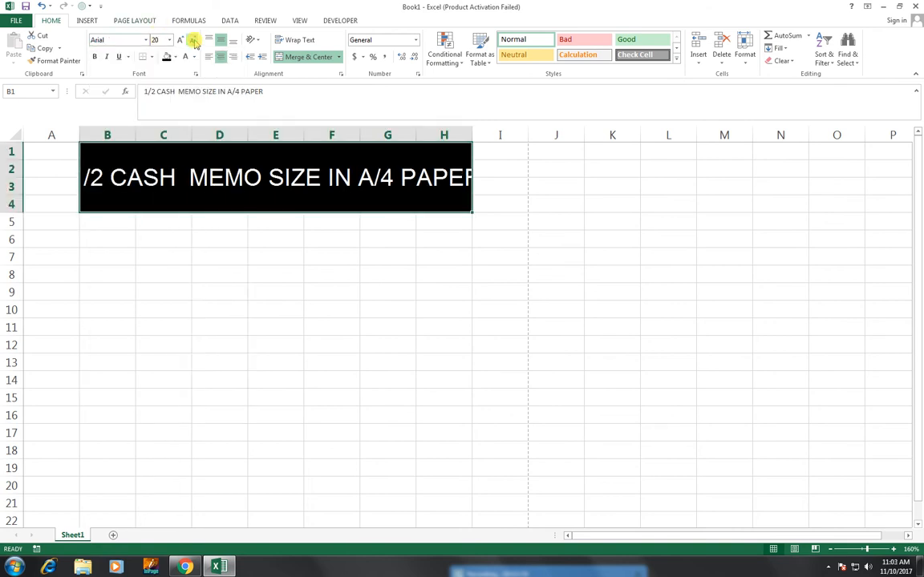
click(192, 40)
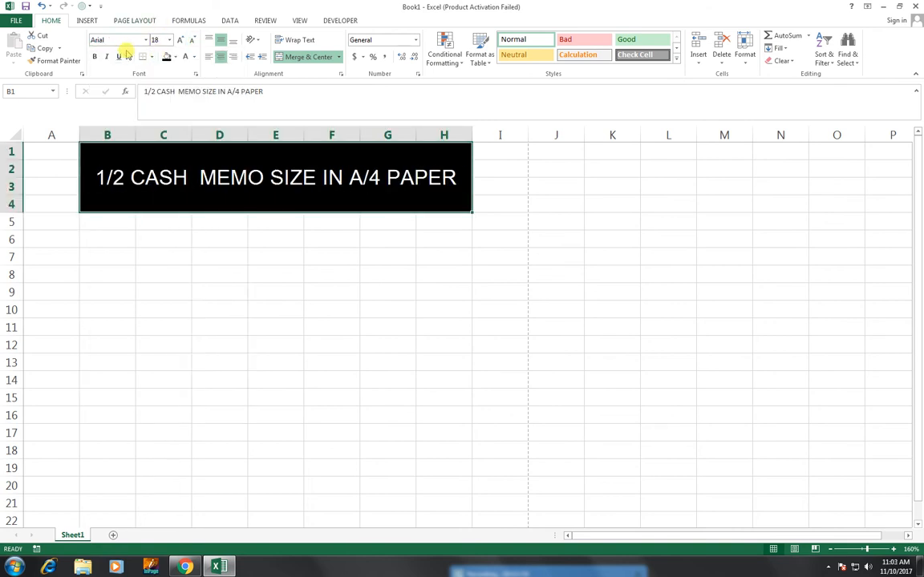
click(95, 56)
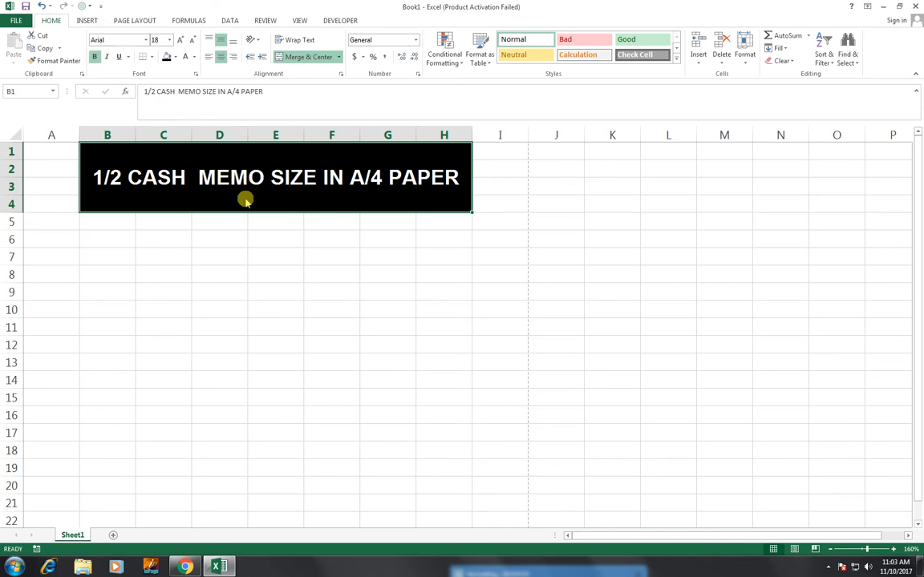
Increase the height of row 5 and merge and centre cells C5:G5 below the heading.
click(131, 223)
click(149, 221)
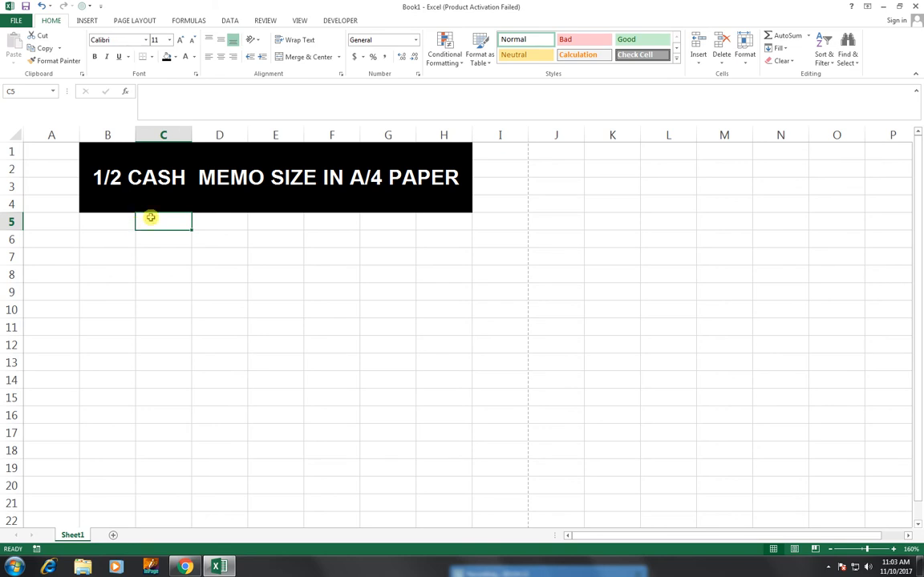
drag(8, 231, 10, 241)
drag(174, 225, 377, 229)
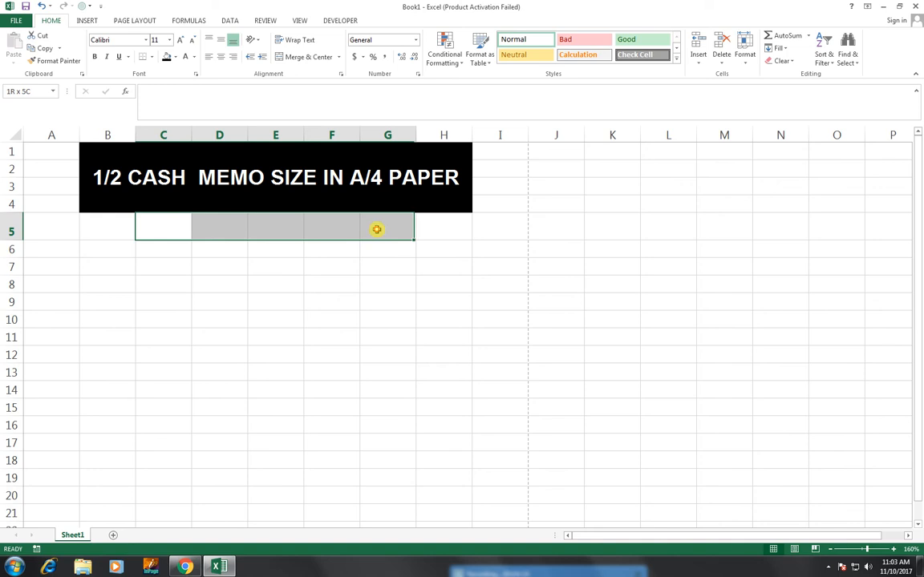
click(287, 57)
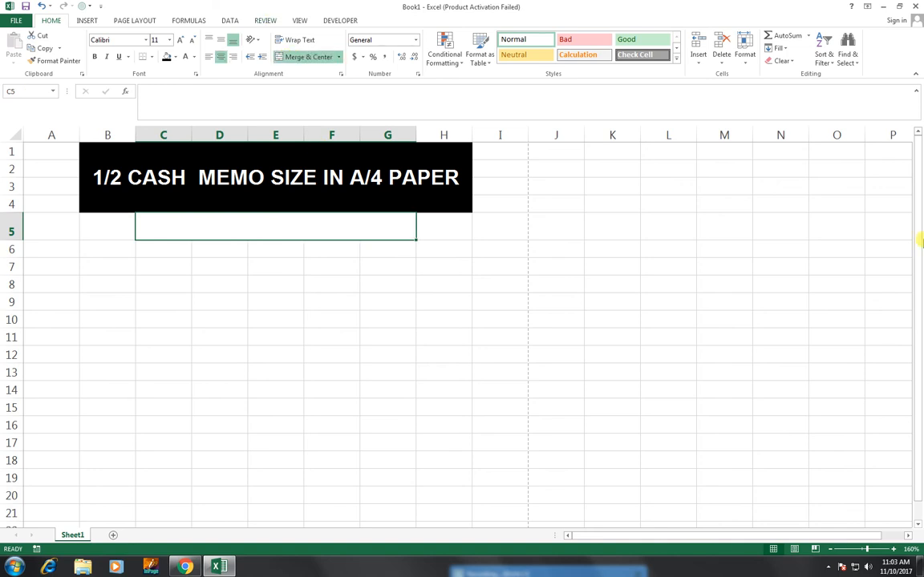
Enter the company name "S . S COMMUNICATION" in the merged cell C5:G5.
text(S . S)
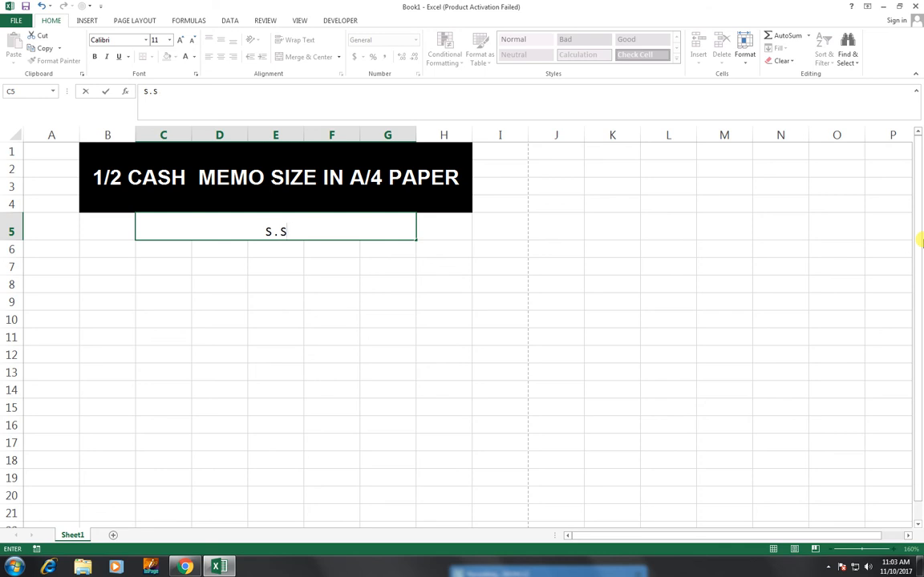
text( COMMU)
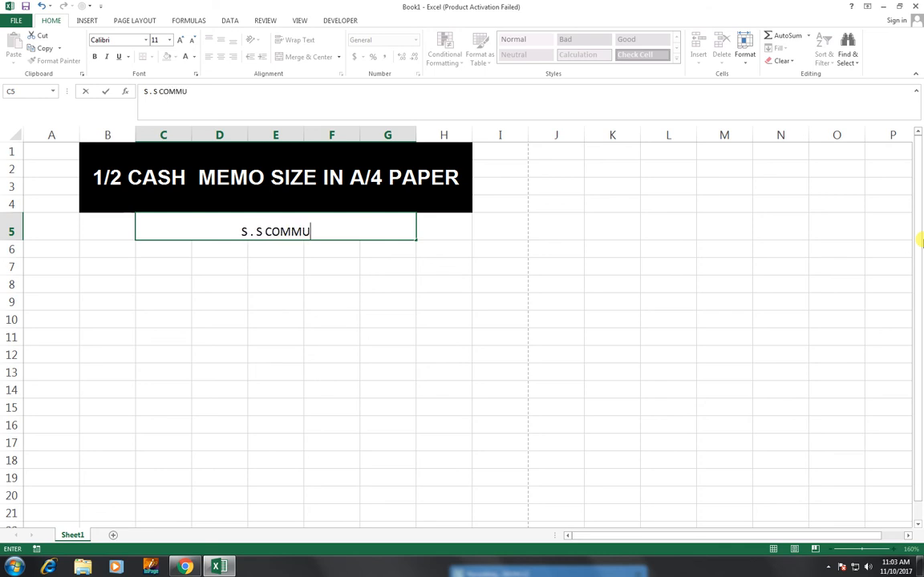
text(NICATION)
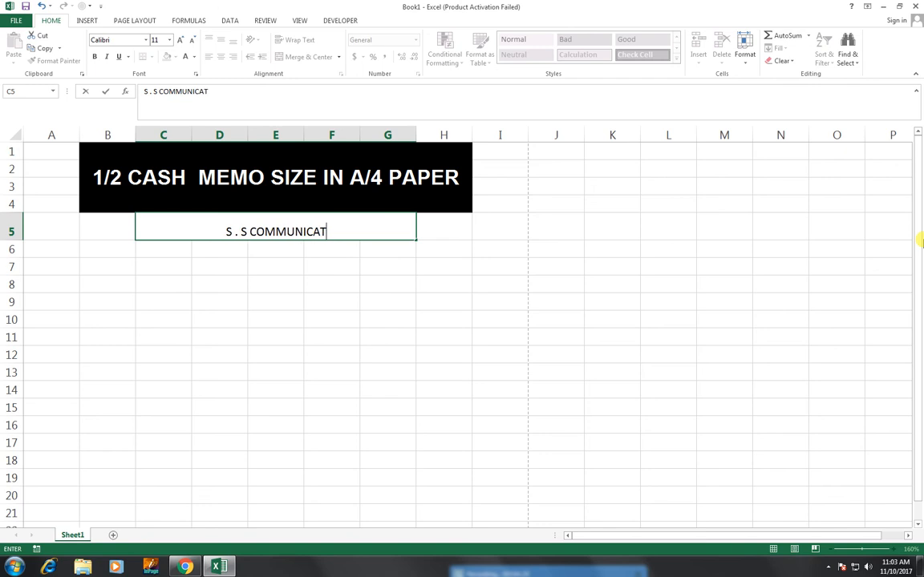
click(258, 297)
click(245, 231)
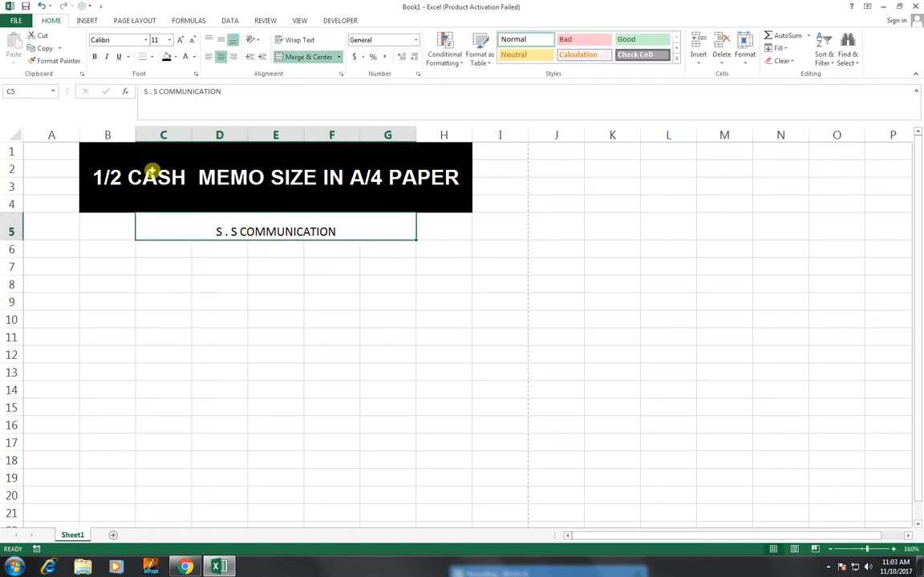
Middle-align the company name vertically and set its font to Arial Black at size 14.
click(221, 39)
click(180, 39)
click(179, 39)
click(180, 39)
click(145, 39)
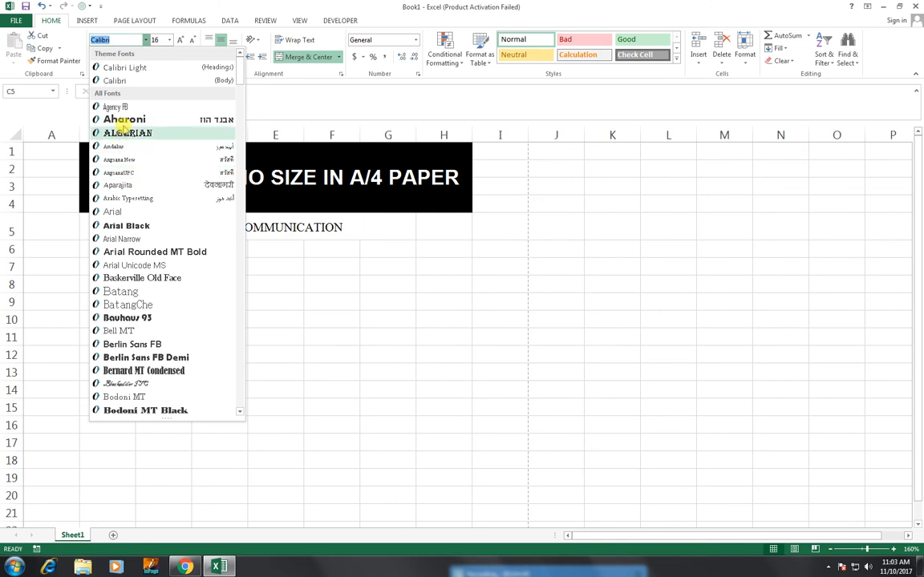
click(124, 225)
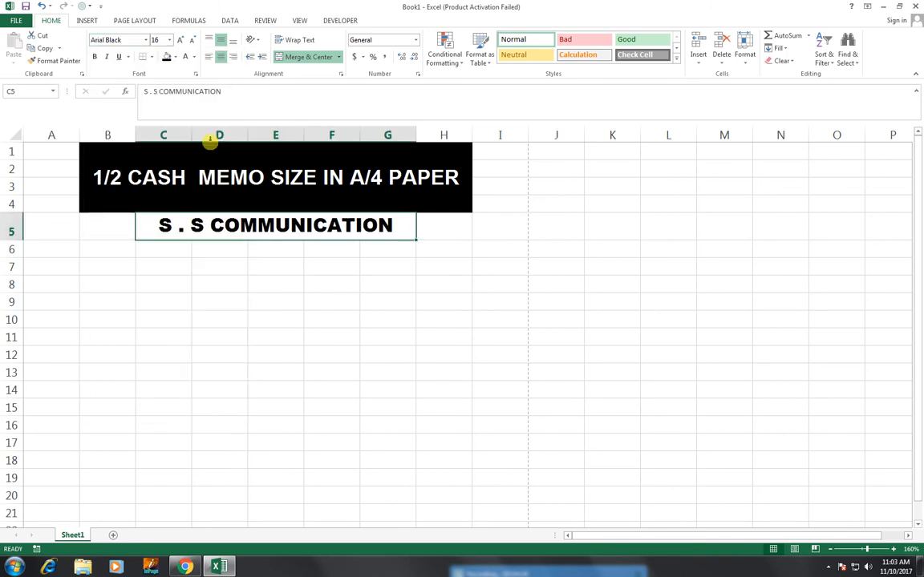
click(192, 39)
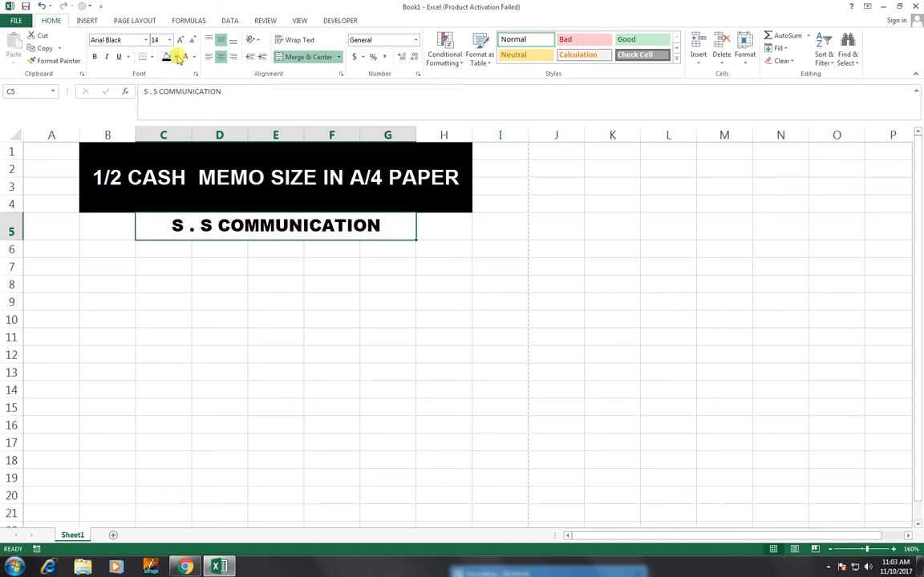
Colour the company name text in the darkest shade of the orange theme colour, leaving the cell without a fill.
click(177, 57)
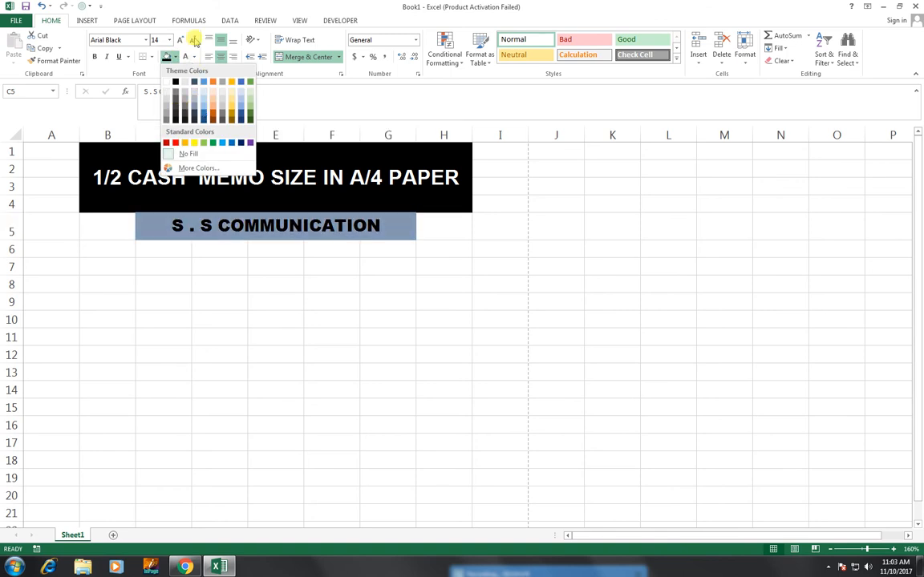
click(214, 5)
click(194, 57)
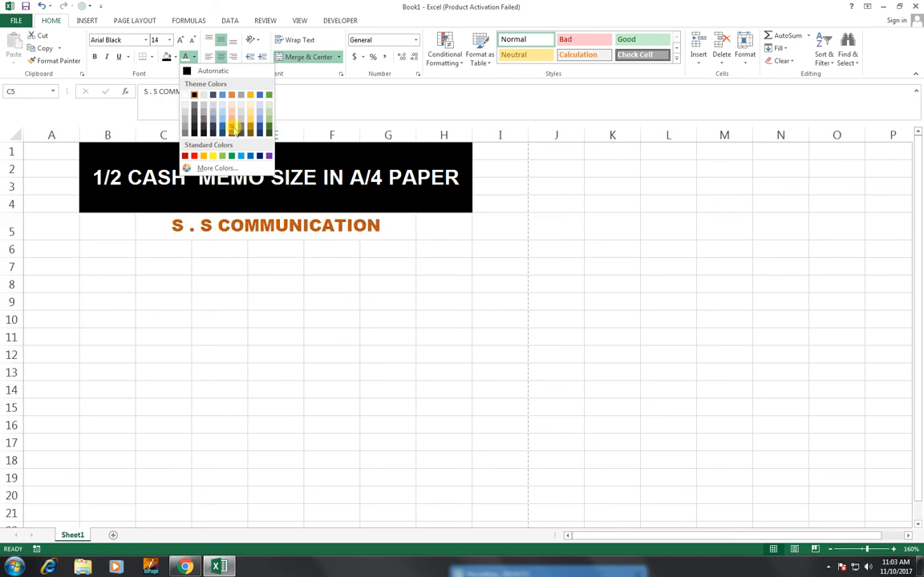
click(232, 127)
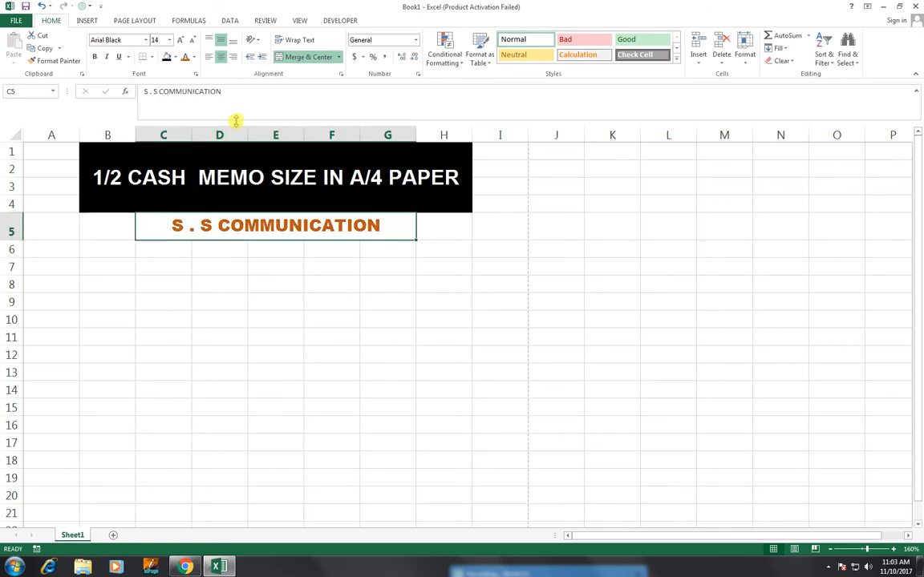
click(174, 57)
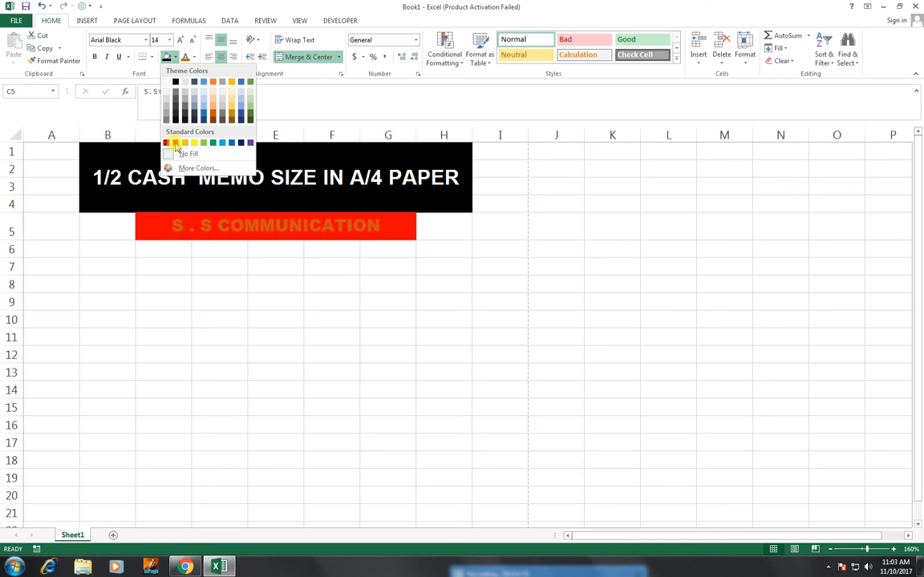
click(215, 11)
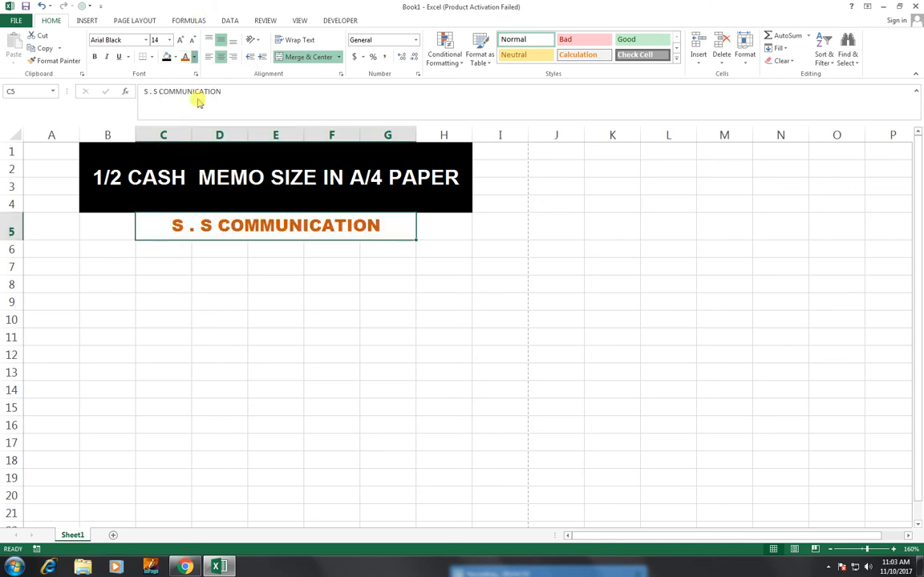
click(194, 57)
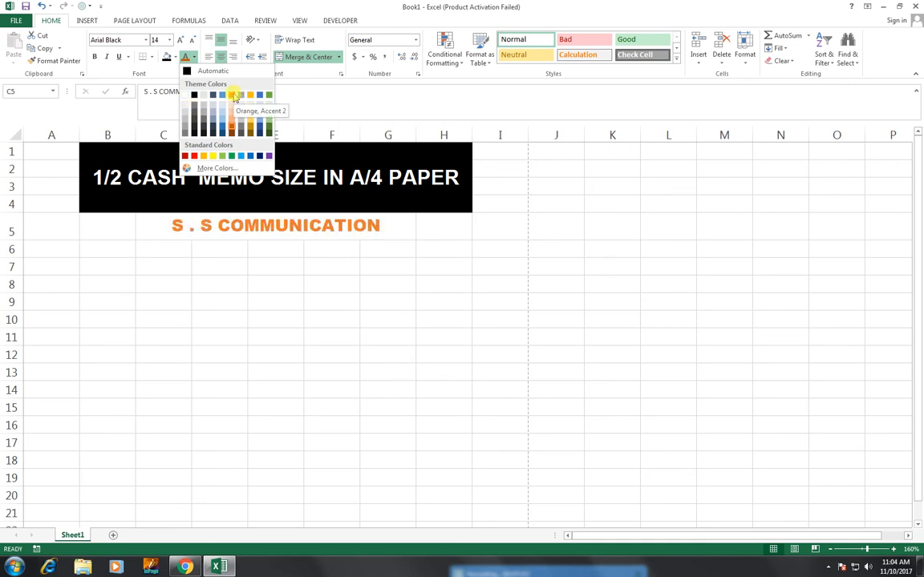
click(229, 133)
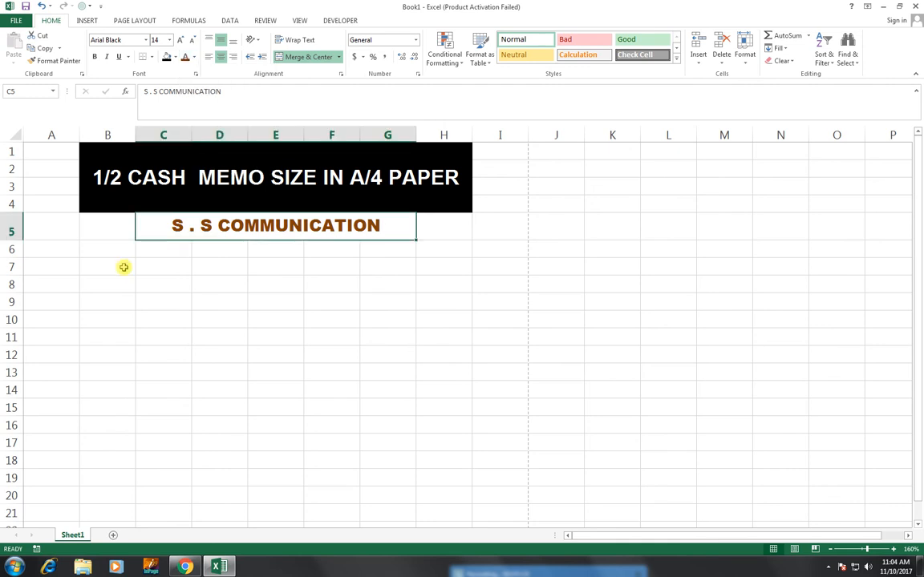
Merge and centre cells B6:H6 directly below the company name.
click(99, 260)
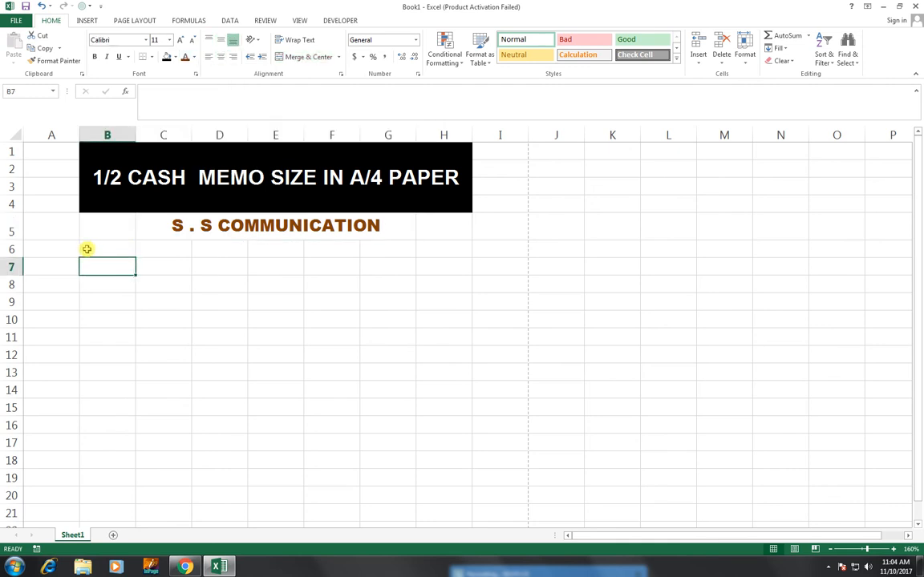
click(87, 248)
drag(87, 249, 450, 254)
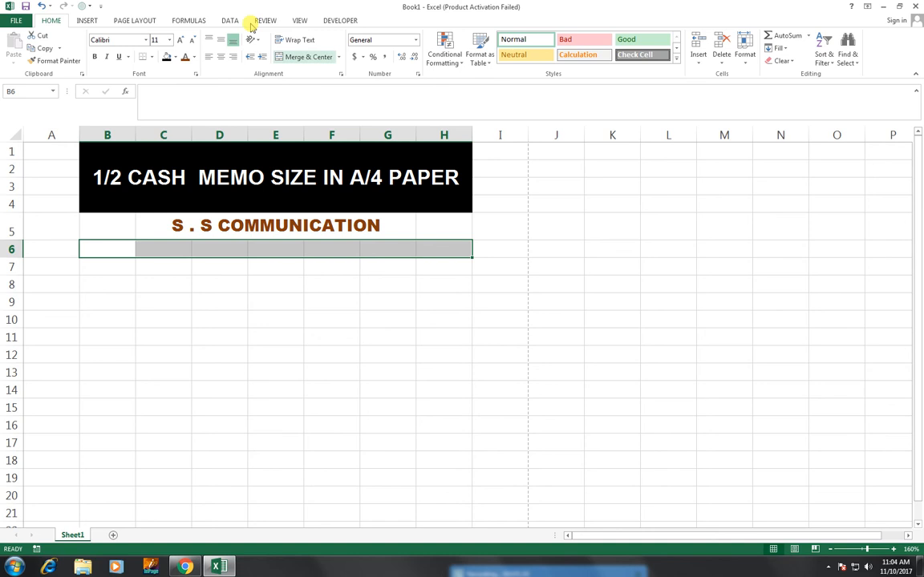
click(299, 56)
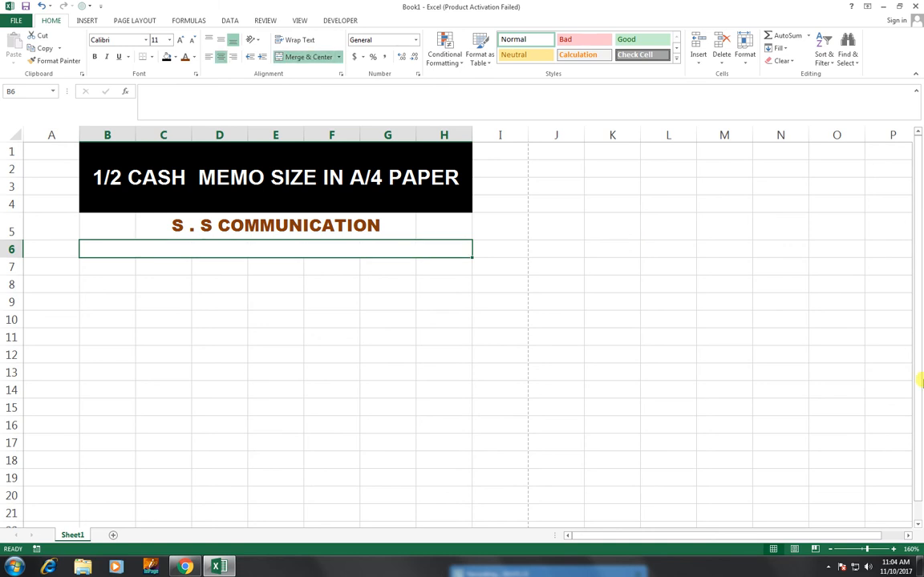
Enter the shop's full postal address in capitals in the merged cell B6:H6.
text(201)
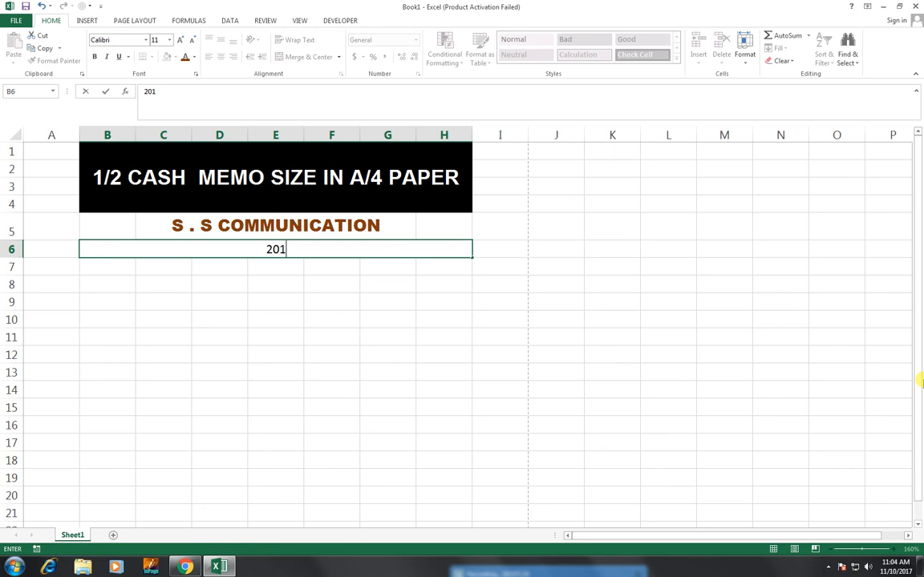
text(/ GORUND FLO)
key(BackSpace)
text(LOOR )
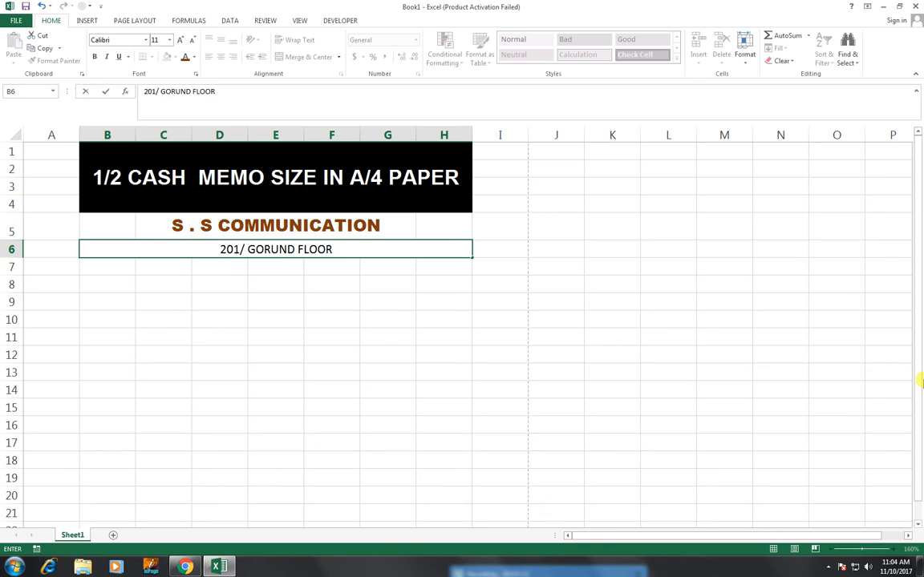
text(,)
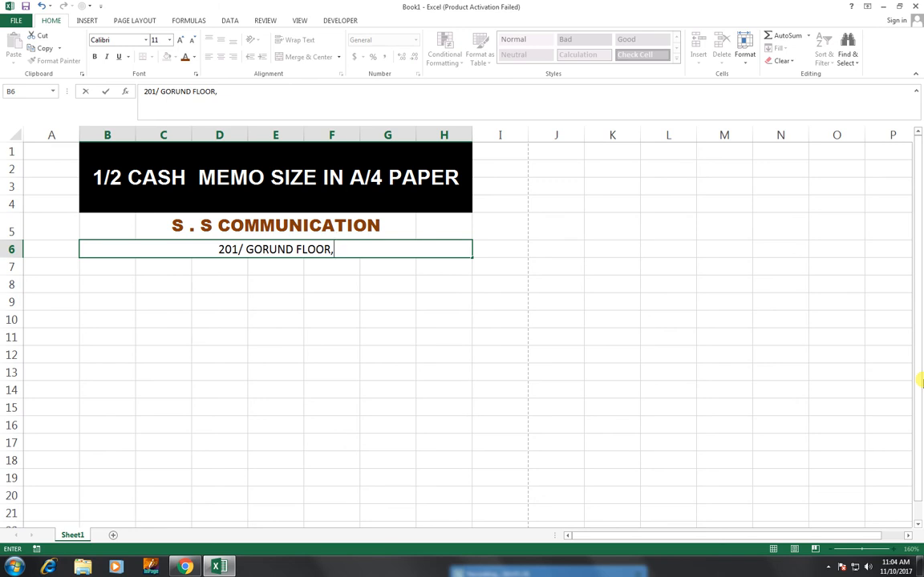
text(SONY MO)
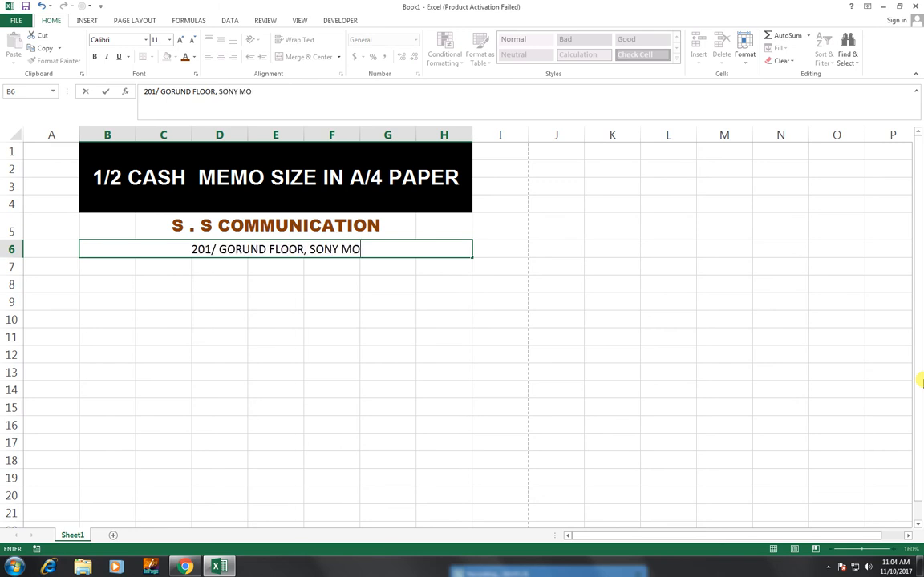
text(BILE MARKET)
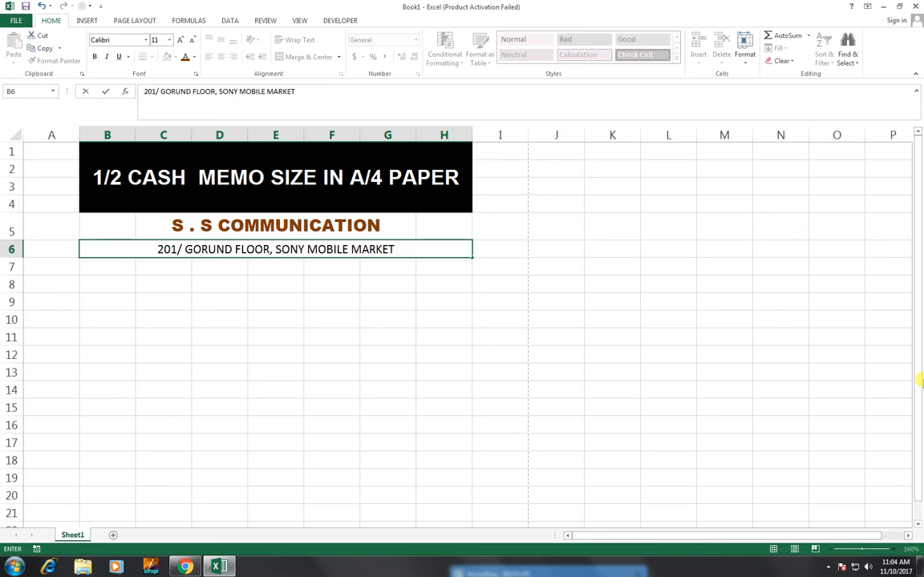
text(F)
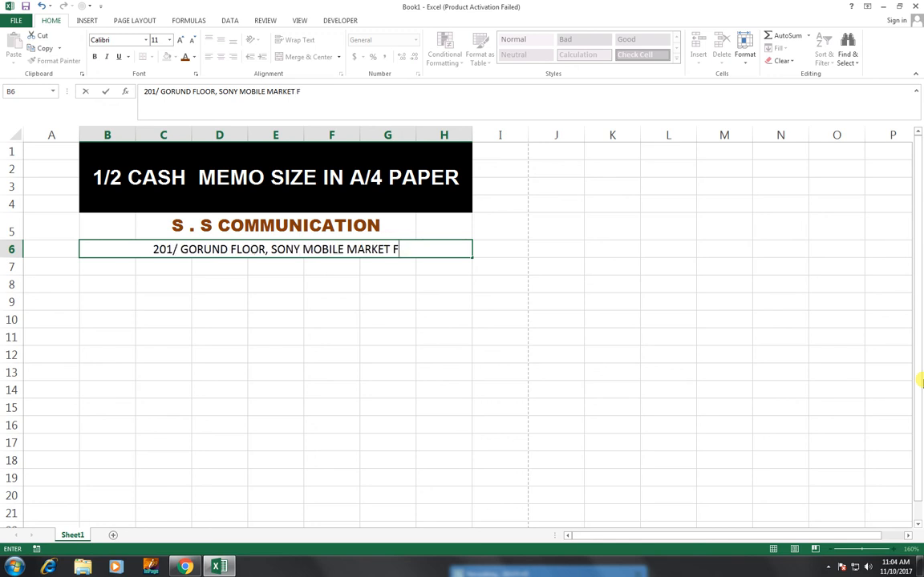
text(.B AREA )
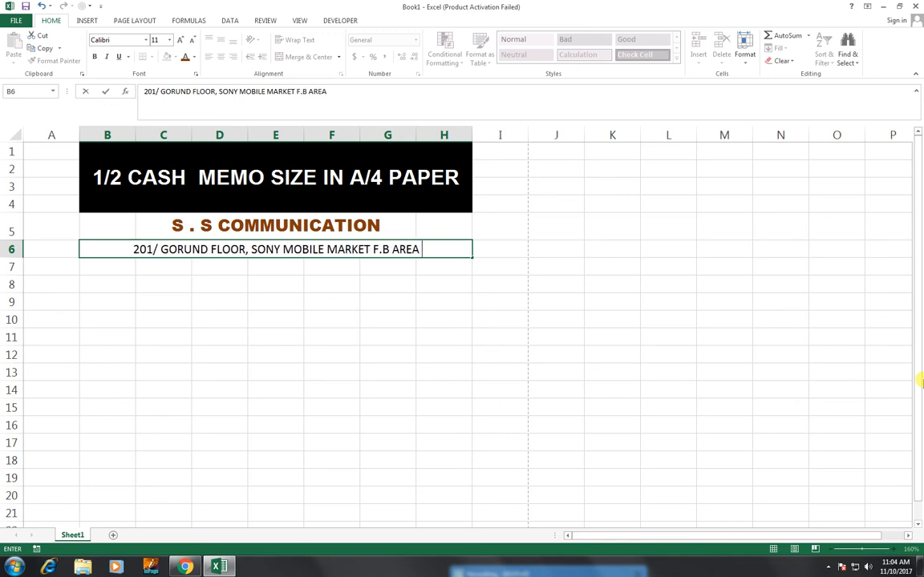
text(KARACHI)
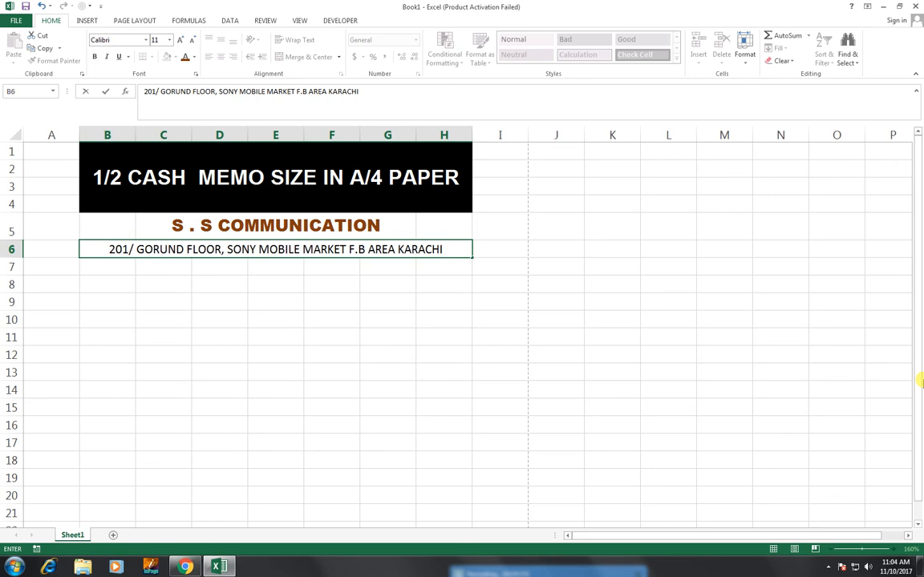
click(354, 274)
click(342, 249)
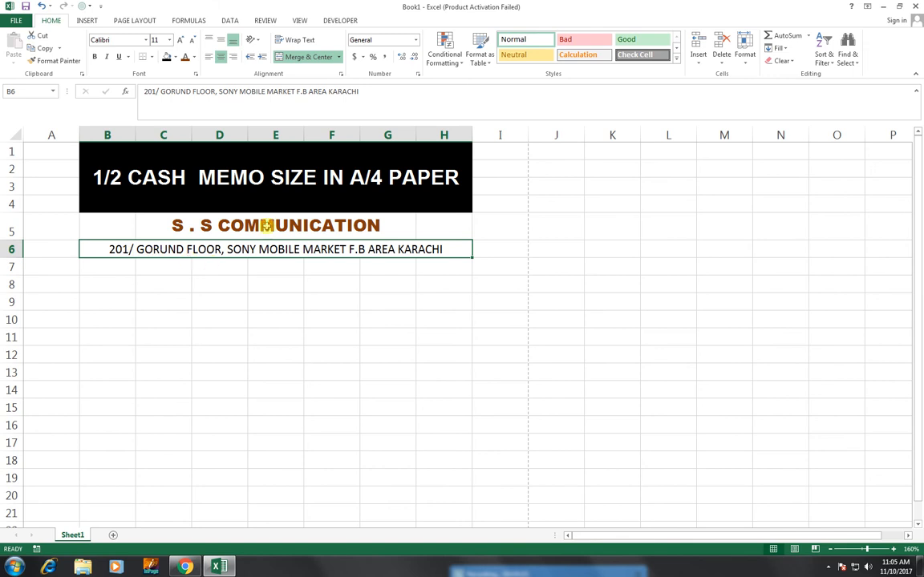
Format the address line with a black fill and white bold text at size 10.
click(167, 57)
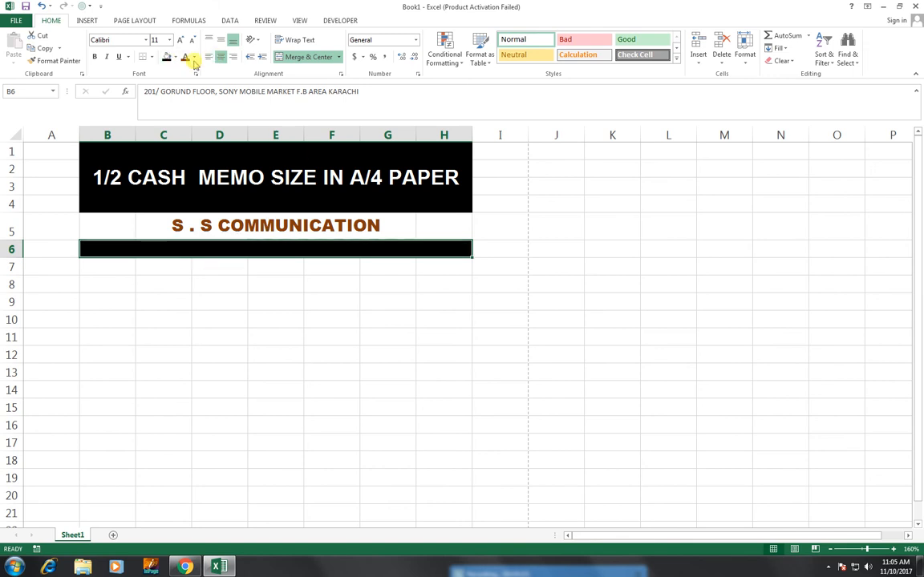
click(193, 58)
click(187, 96)
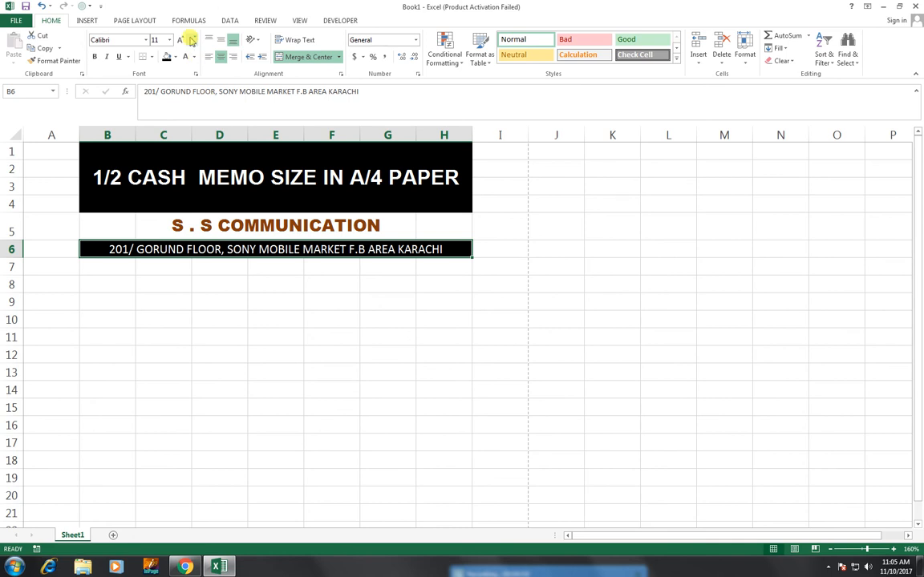
click(191, 41)
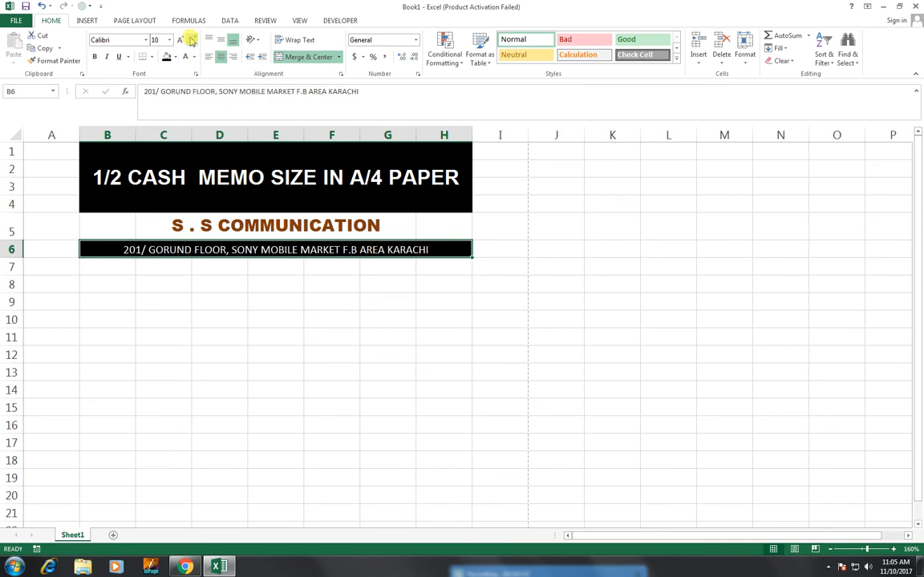
click(94, 57)
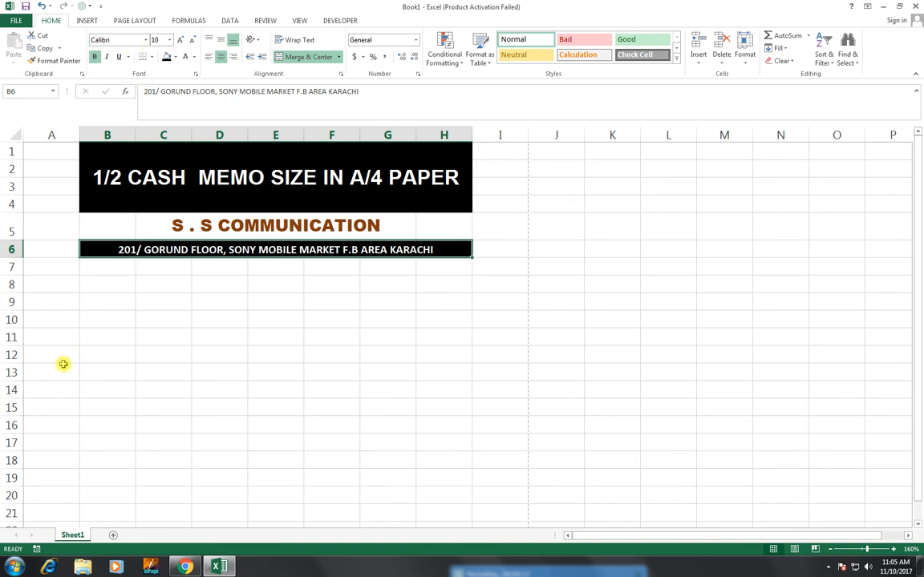
Enter the label "S NO:" followed by an underscore fill-in line reaching about the end of column D in cell B8.
click(92, 288)
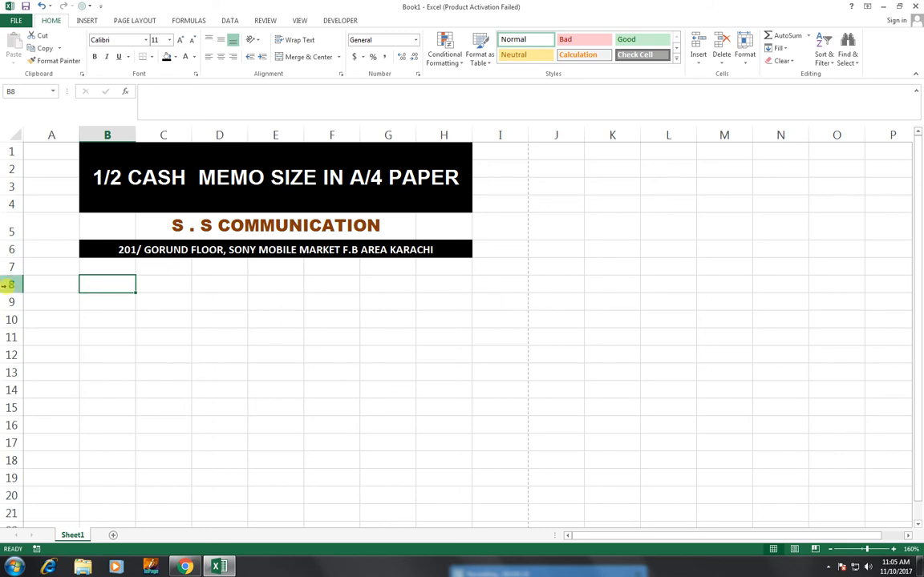
text(S NO:)
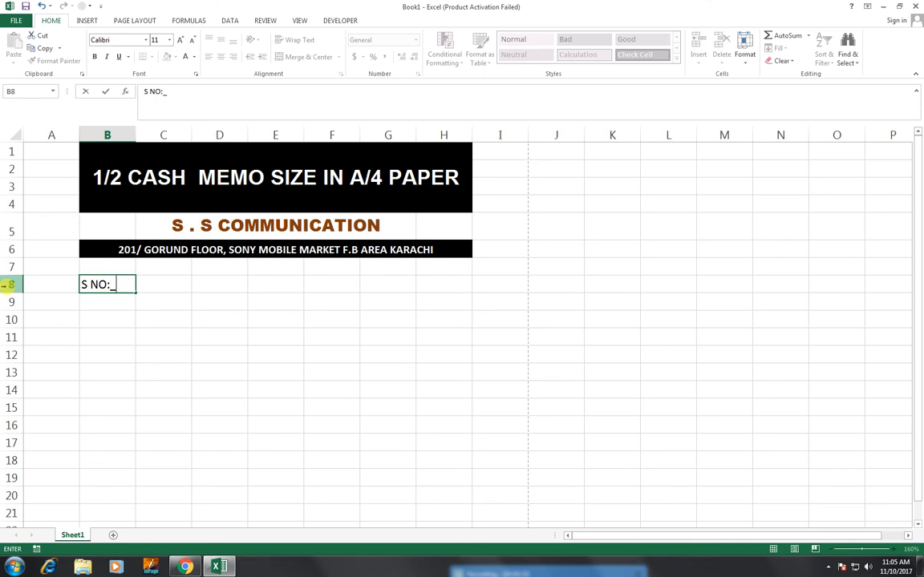
text(______________________)
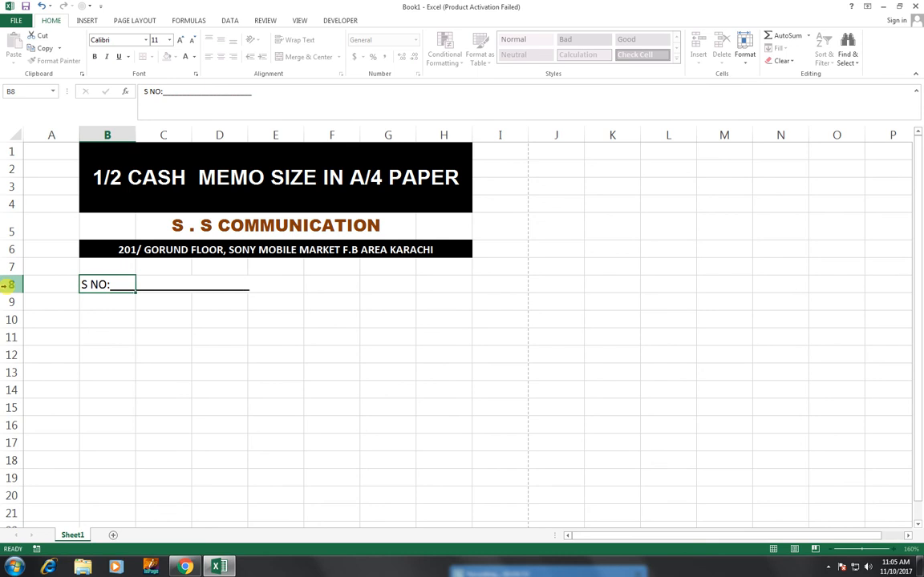
Enter the label "DATE:" in cell F8 with an underscore fill-in line ending just inside column H's right edge.
key(Right)
key(Right)
key(Right)
key(Right)
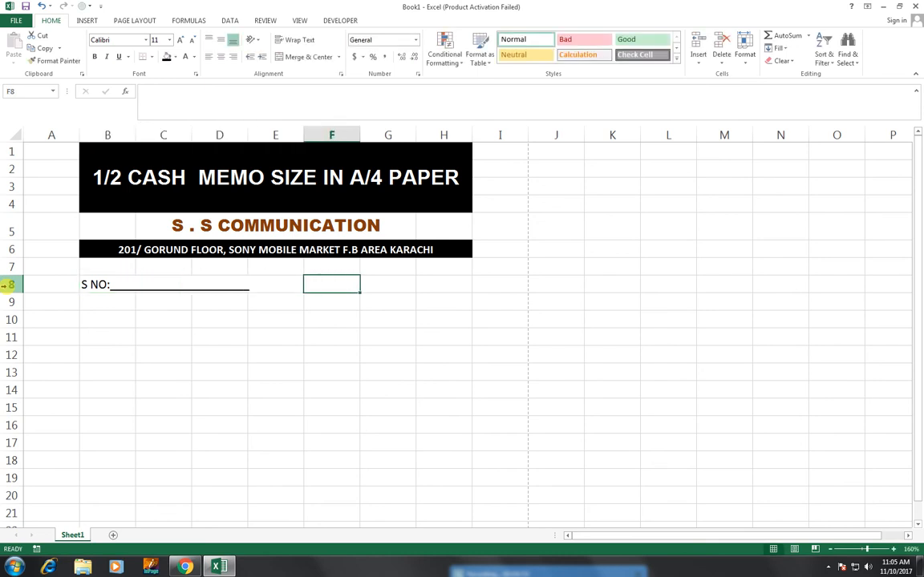
text(DATE:)
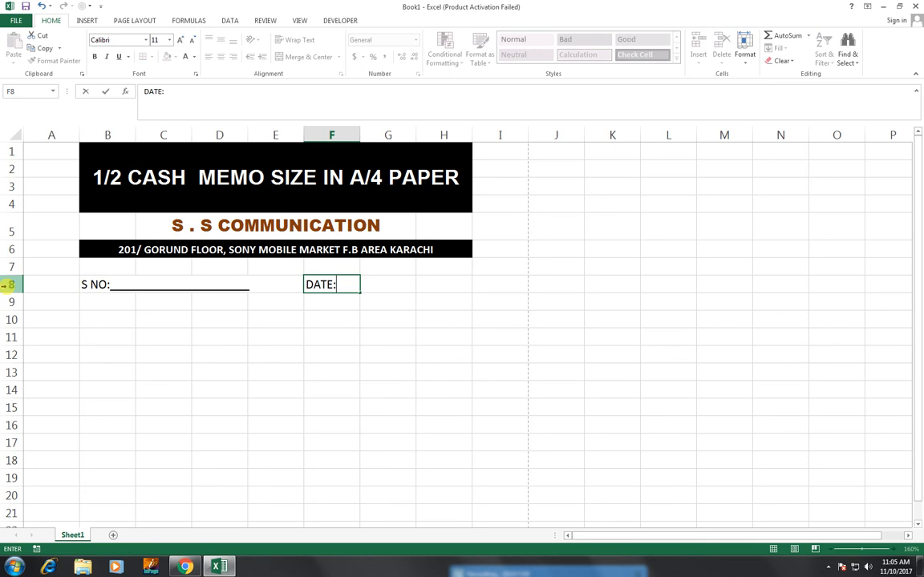
text(______________________)
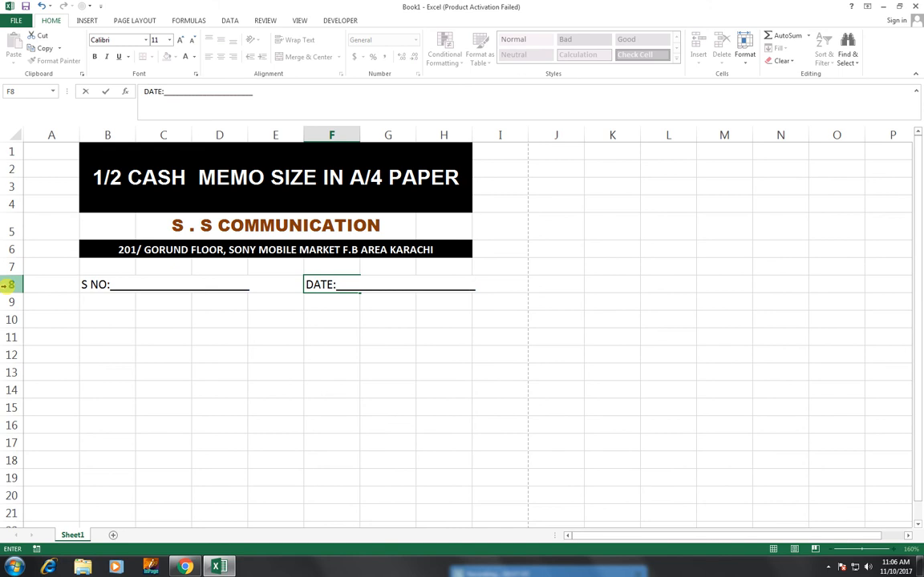
key(BackSpace)
key(BackSpace)
text(_)
key(Return)
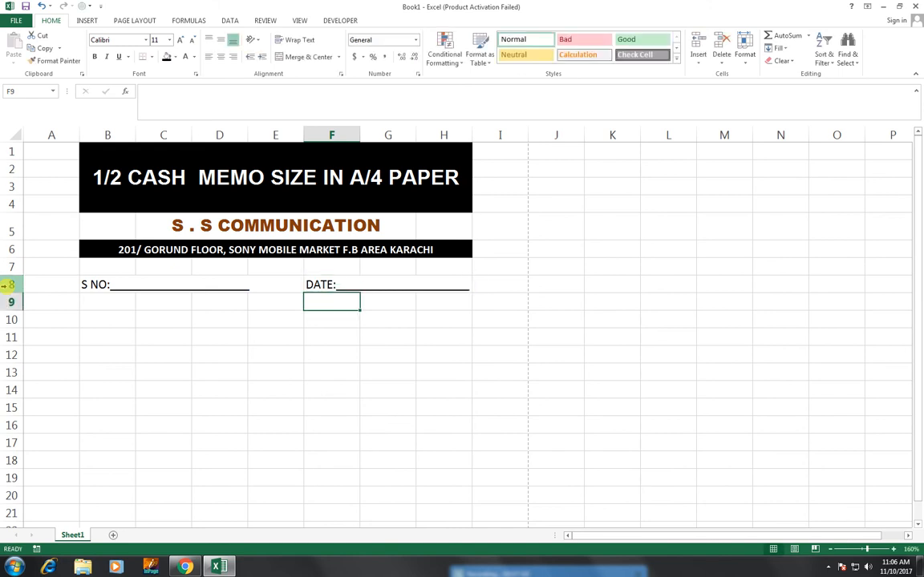
Enter "NAME:" and "CELL :" together in cell B10, each followed by an underscore fill-in line, spacing CELL out to start at column F.
key(Down)
key(Left)
key(Left)
key(Left)
key(Left)
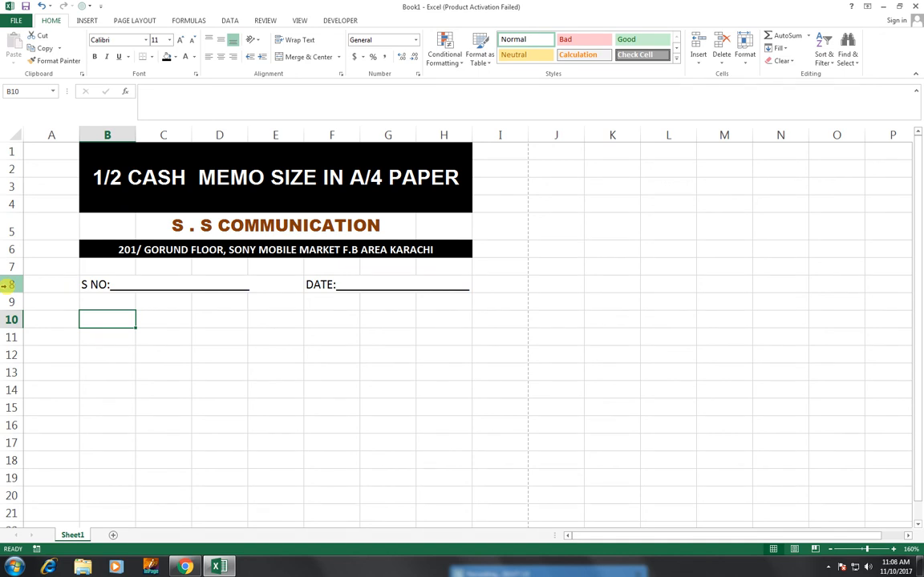
text(NAME)
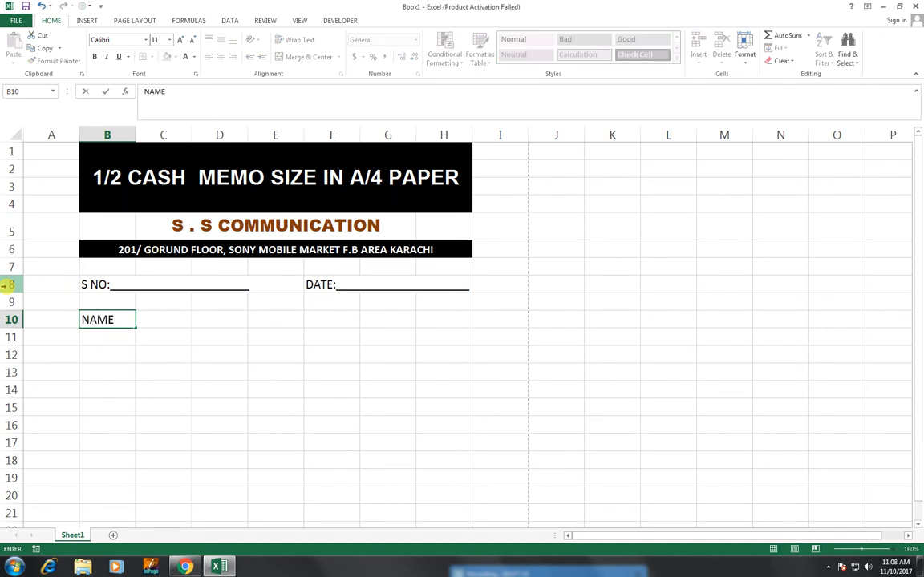
text(:__________________)
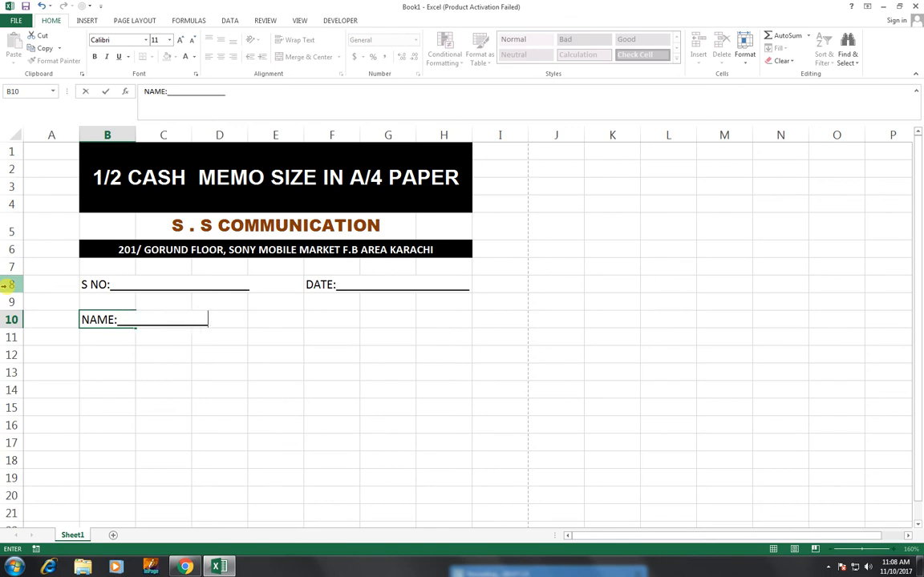
text(____)
text(CELL)
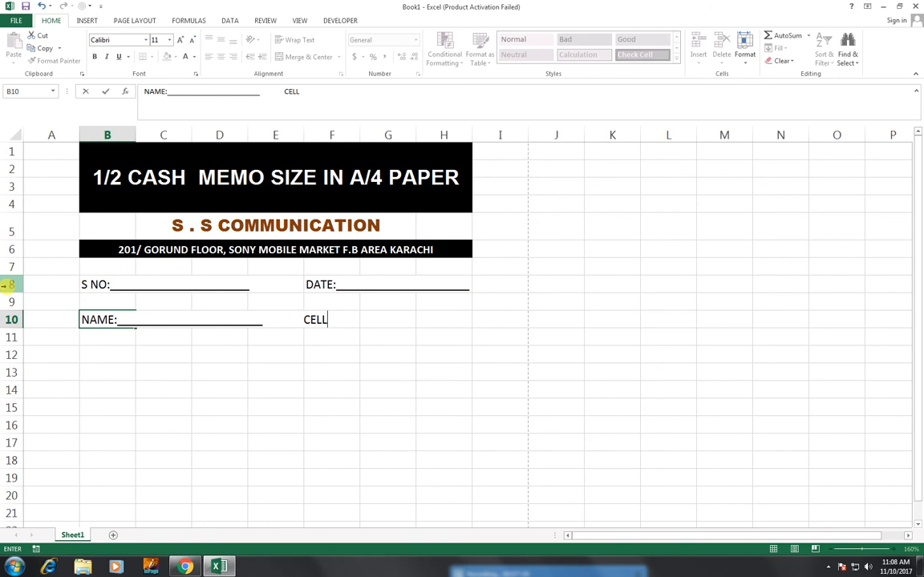
text( :___________________________)
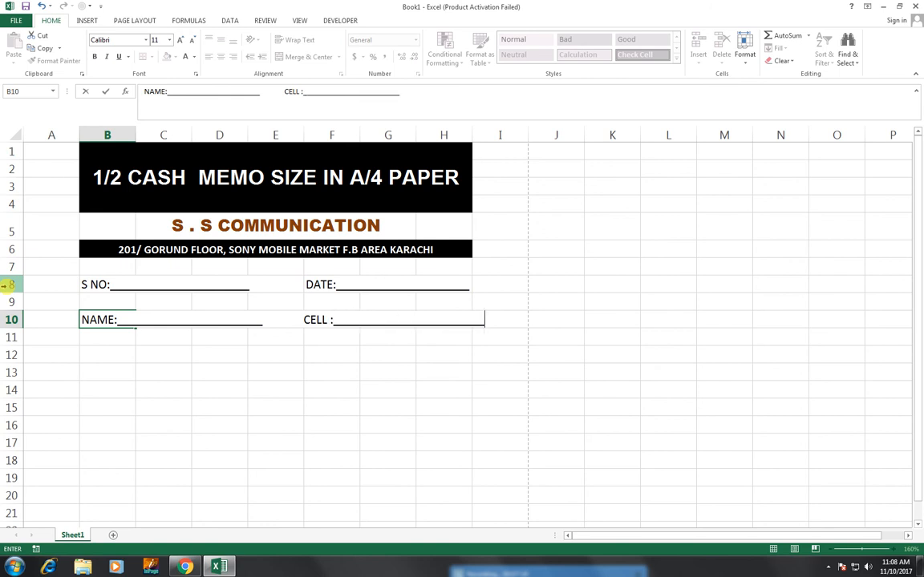
key(BackSpace)
key(BackSpace)
key(Return)
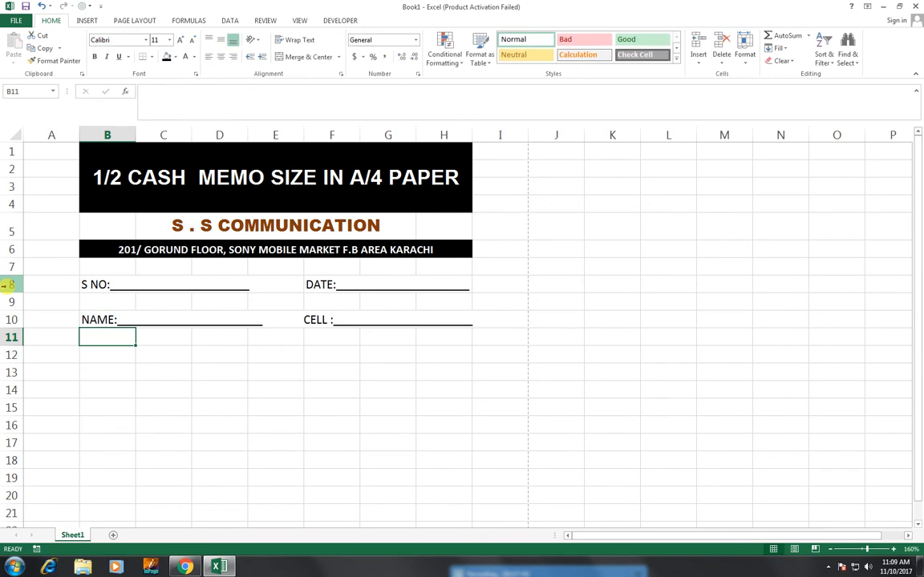
Enter the label "ADDRESS :" in cell B13 with an underscore fill-in line running across to the end of column H.
key(Down)
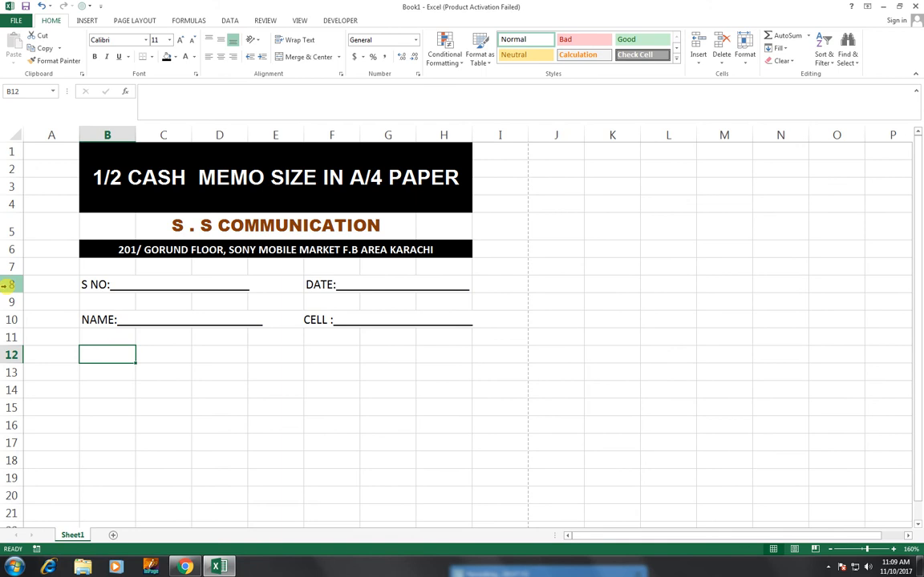
text(A)
key(BackSpace)
key(Return)
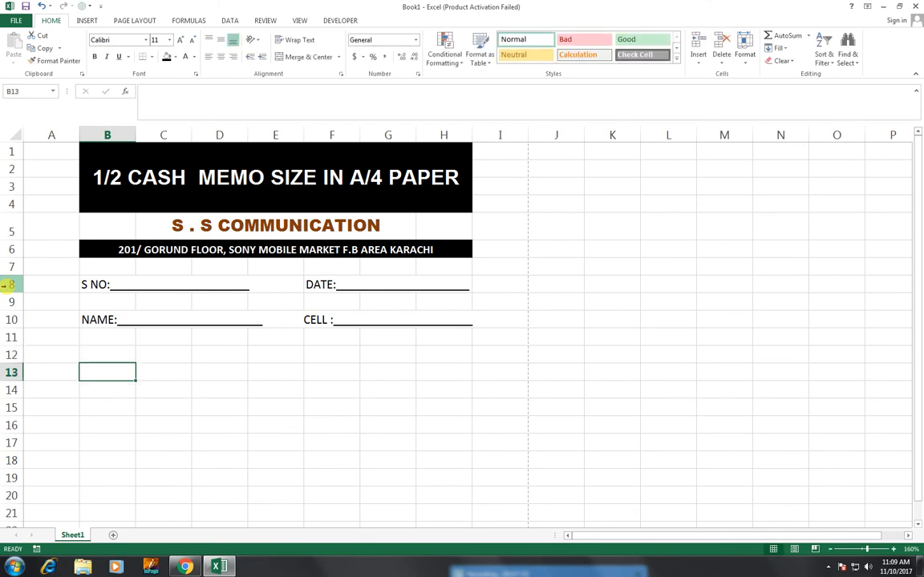
text(ADDRES)
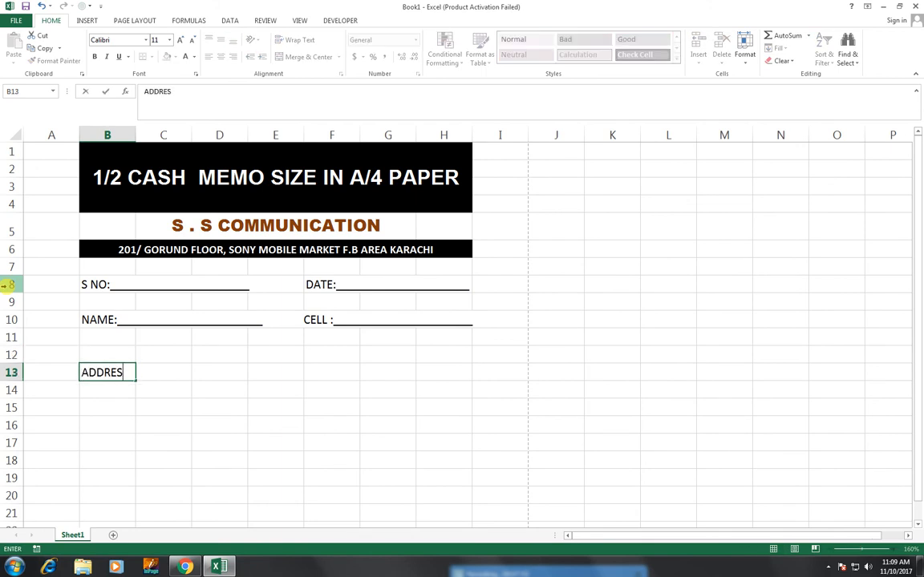
text(S ")
text(_______________________________)
text(_______)
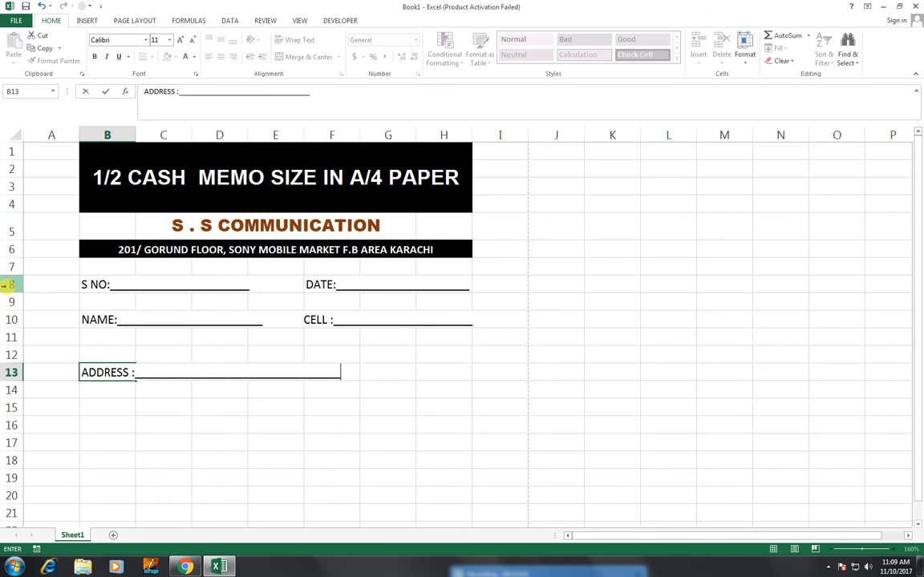
text(____________________________________________________)
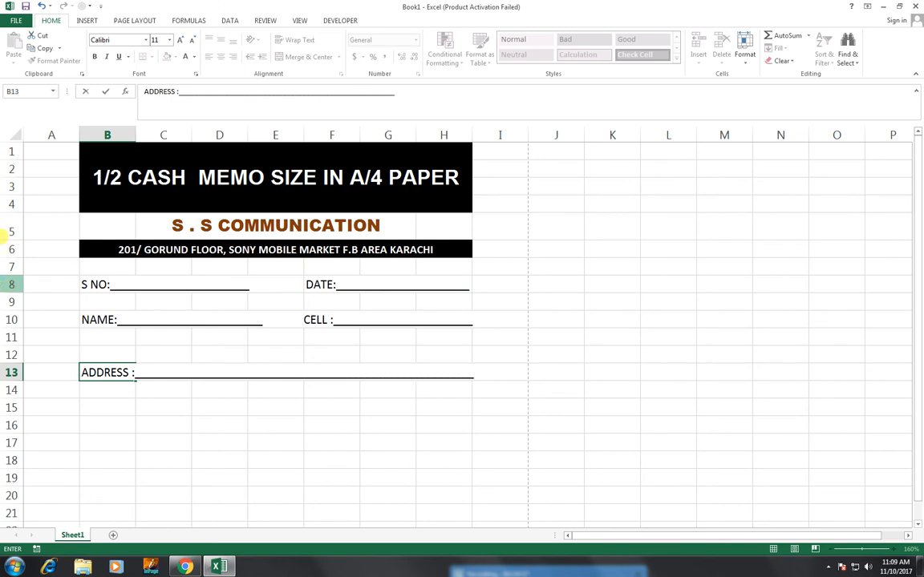
Narrow column B to about half its width and shorten the CELL underline in B10 to end at column H's edge.
click(102, 410)
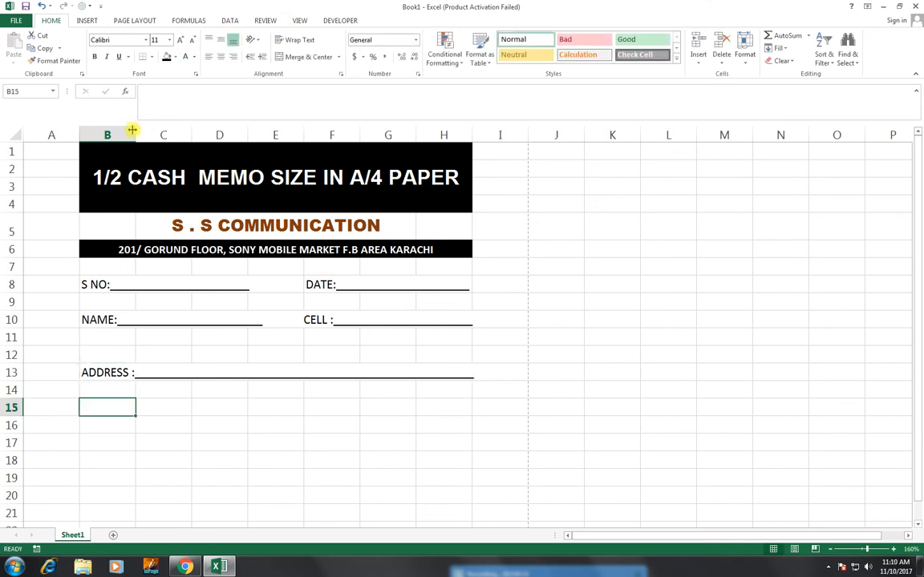
drag(133, 132, 104, 133)
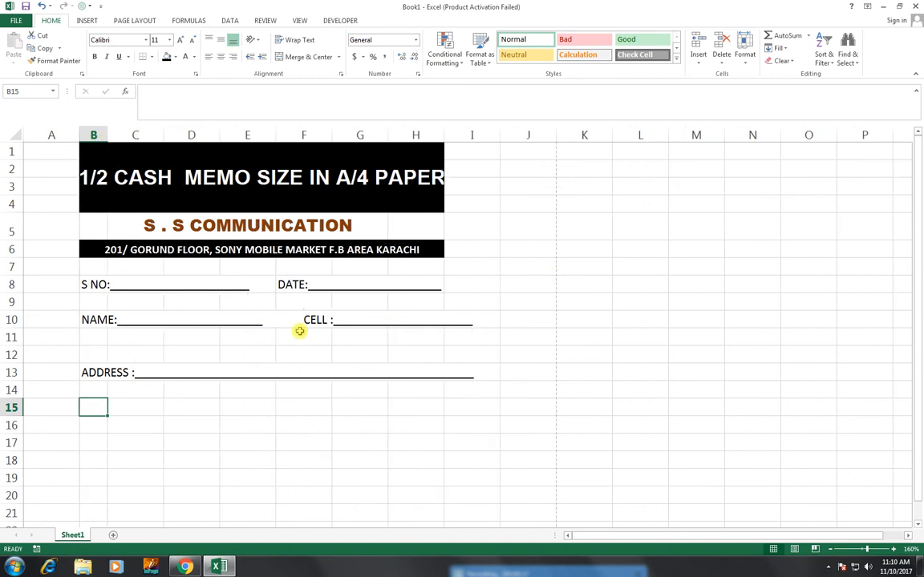
click(93, 319)
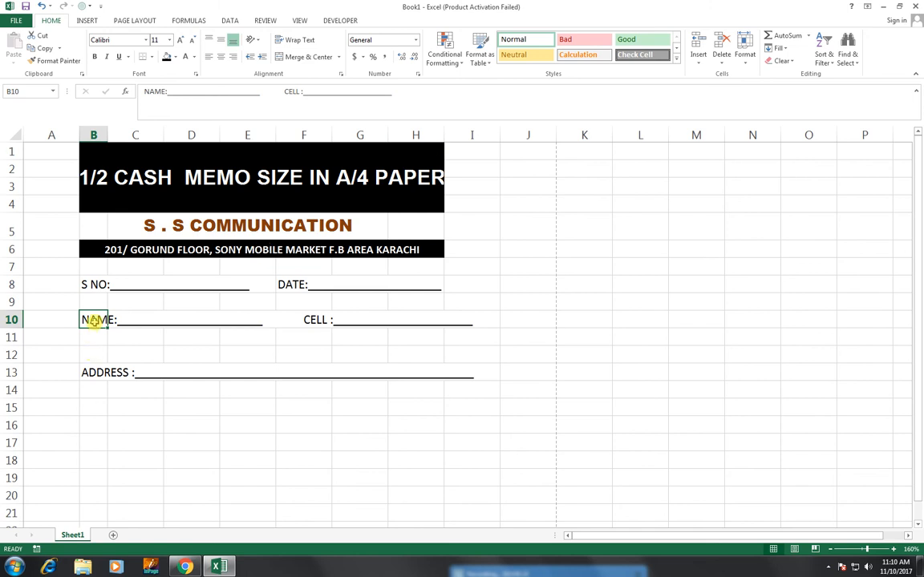
click(407, 97)
key(BackSpace)
key(BackSpace)
key(BackSpace)
key(BackSpace)
key(BackSpace)
key(BackSpace)
key(BackSpace)
key(BackSpace)
key(ctrl+Return)
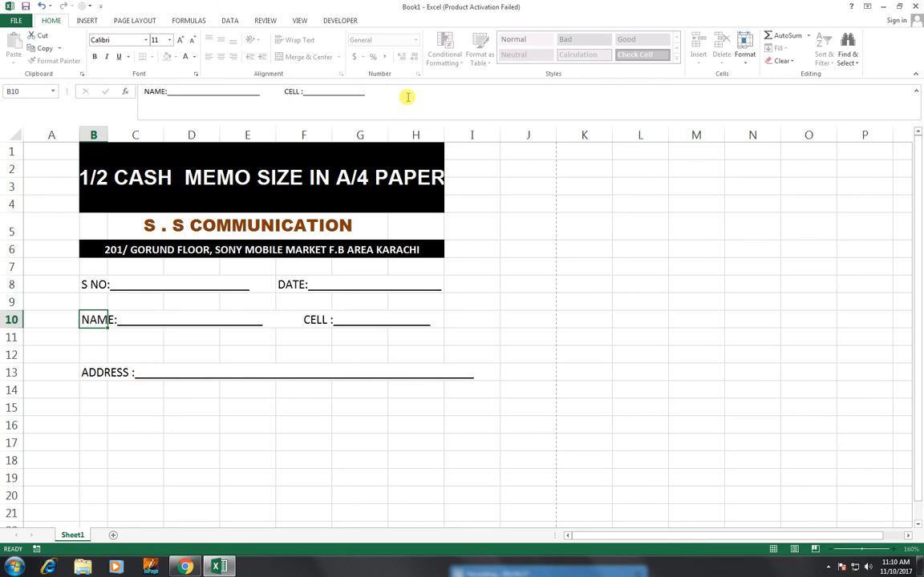
key(Return)
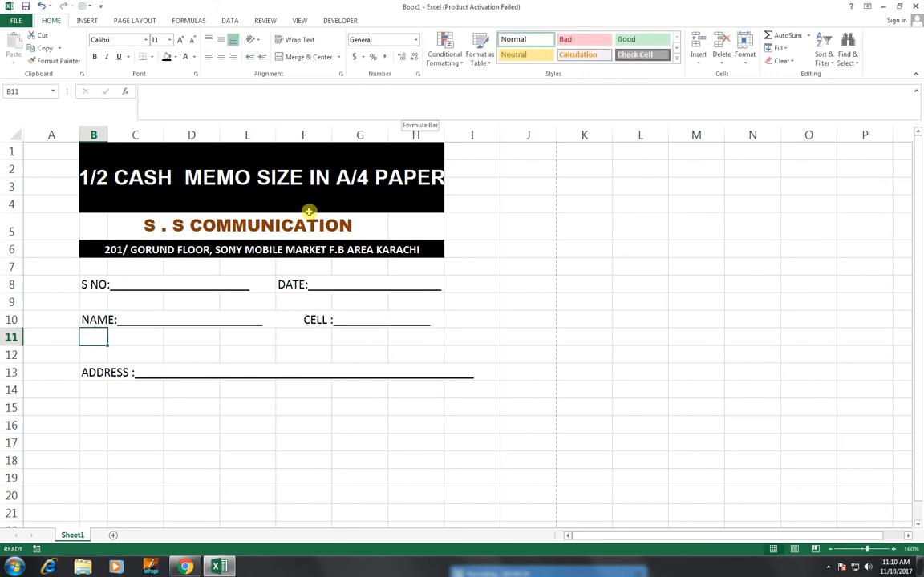
click(94, 314)
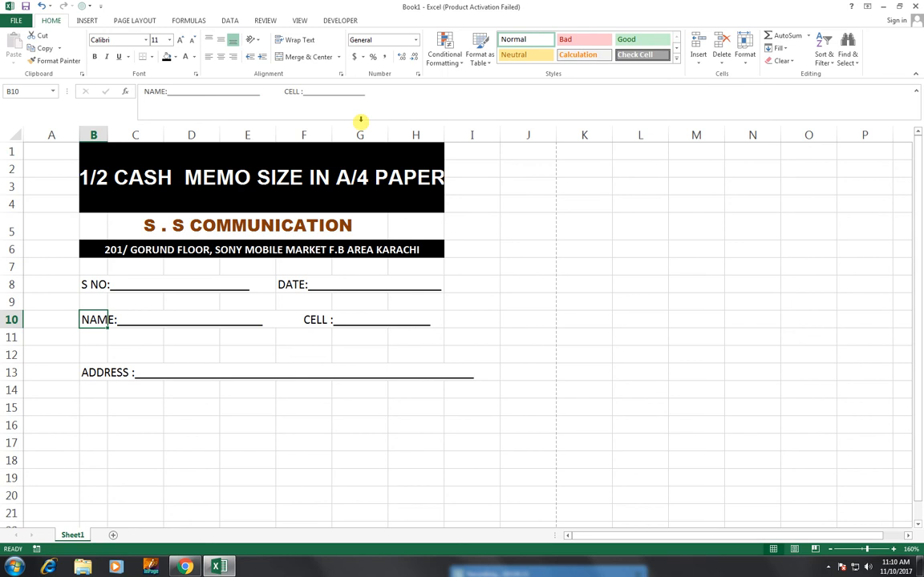
click(367, 90)
text(__)
key(Return)
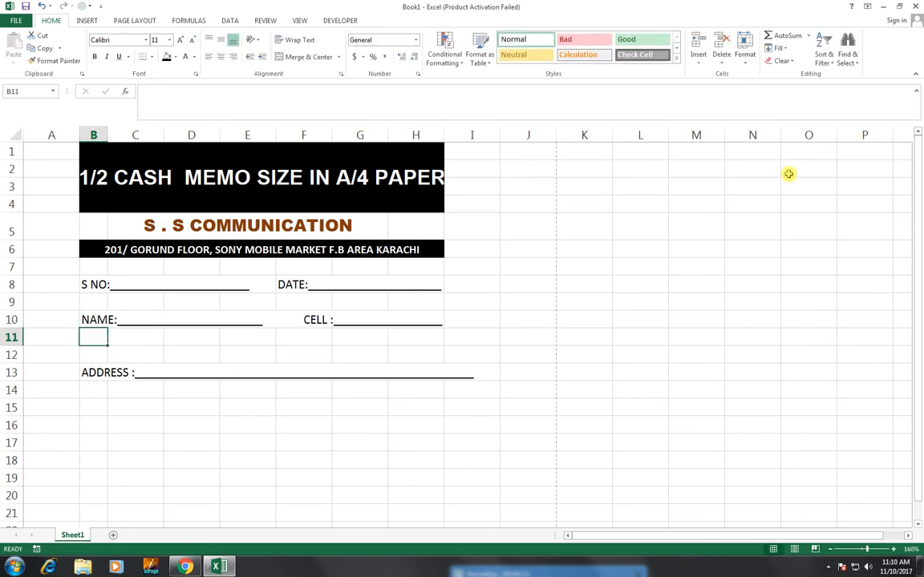
Shorten the ADDRESS underline in B13 so it ends at column H's right edge.
click(94, 372)
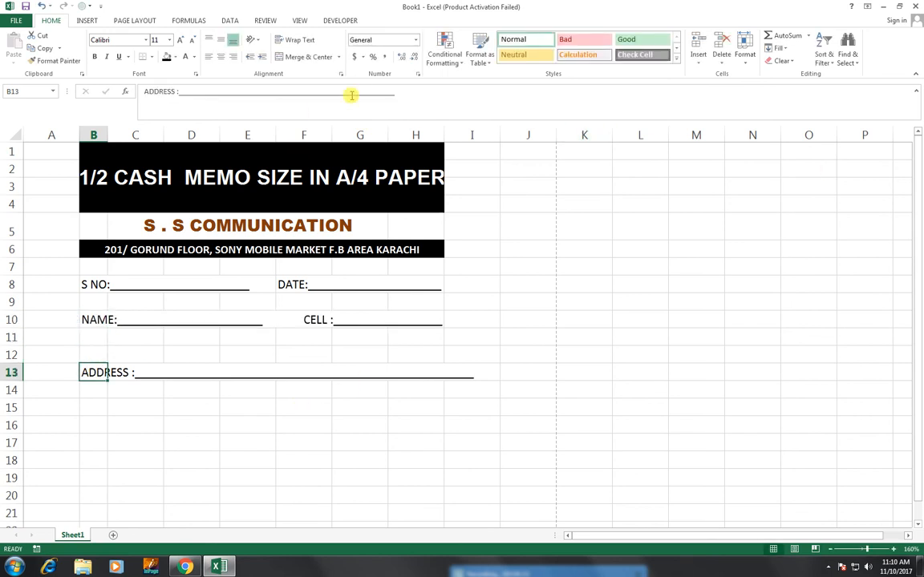
click(401, 91)
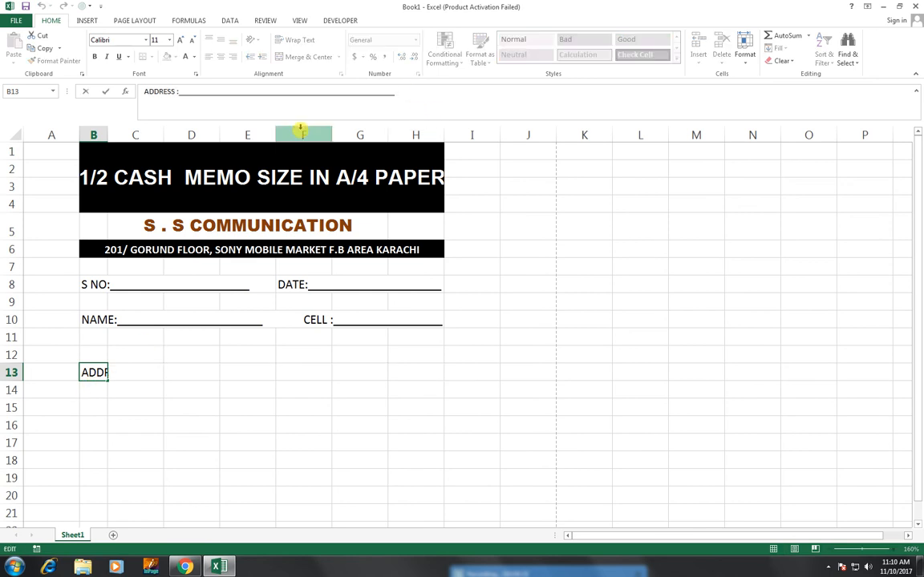
key(BackSpace)
key(BackSpace)
key(BackSpace)
key(BackSpace)
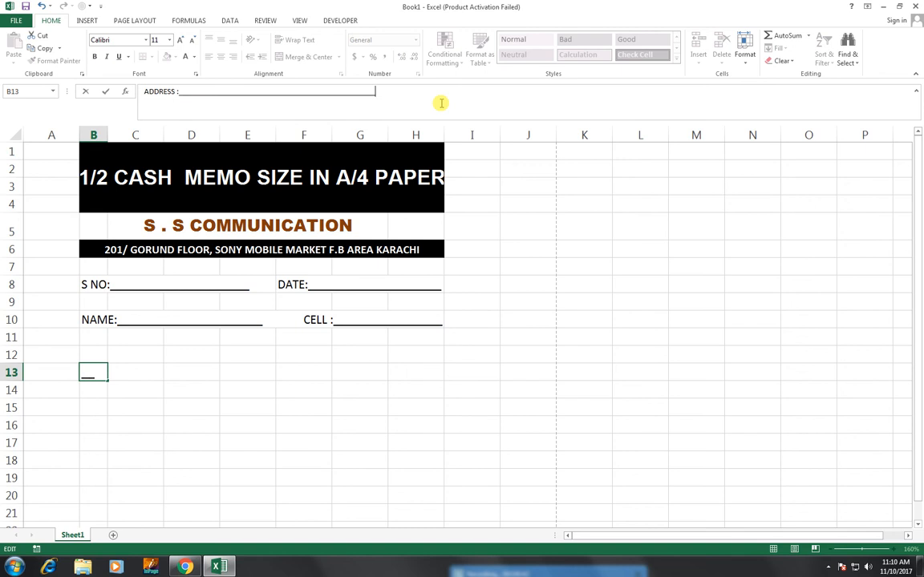
key(Return)
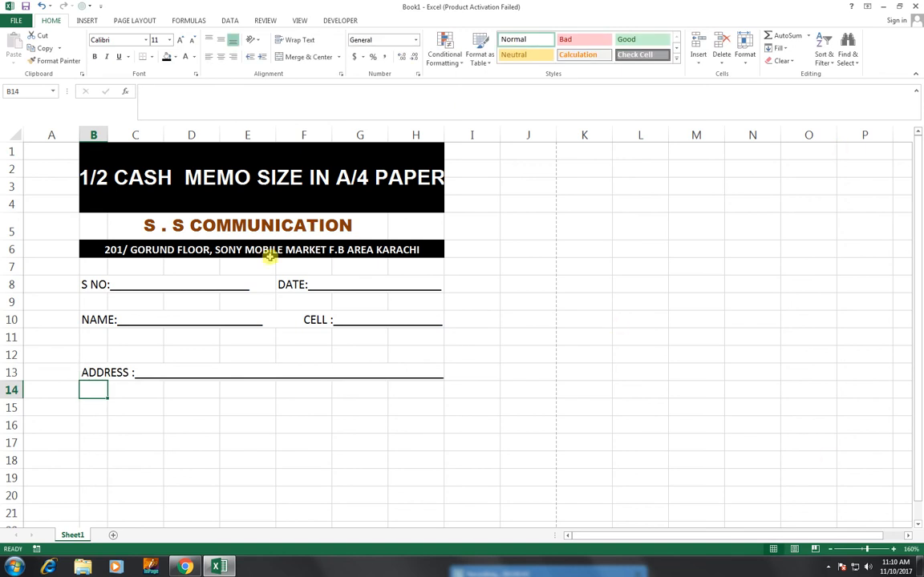
Enter the table headings "S NO" in B16 and "PARTICULARS" in C16, and widen column C to about three and a half times its width.
click(89, 429)
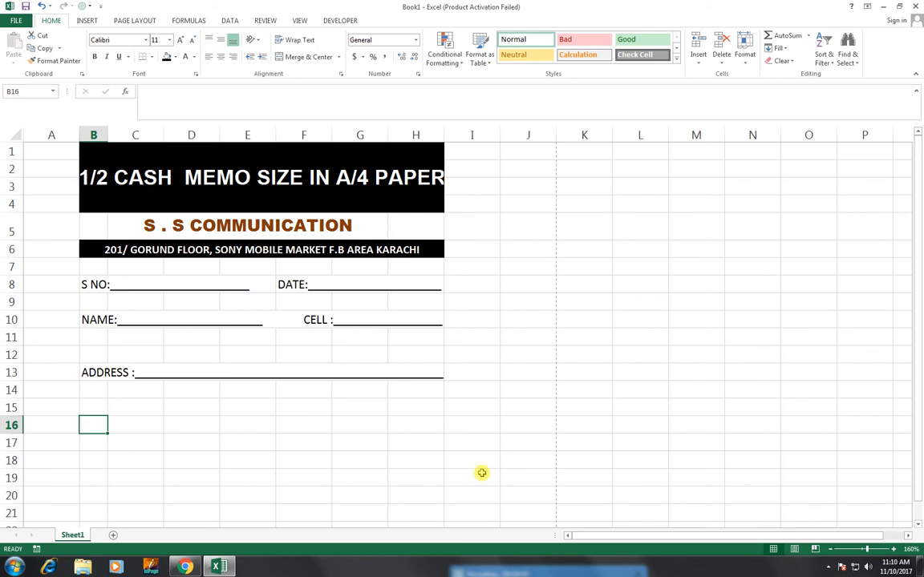
text(S NO)
key(Tab)
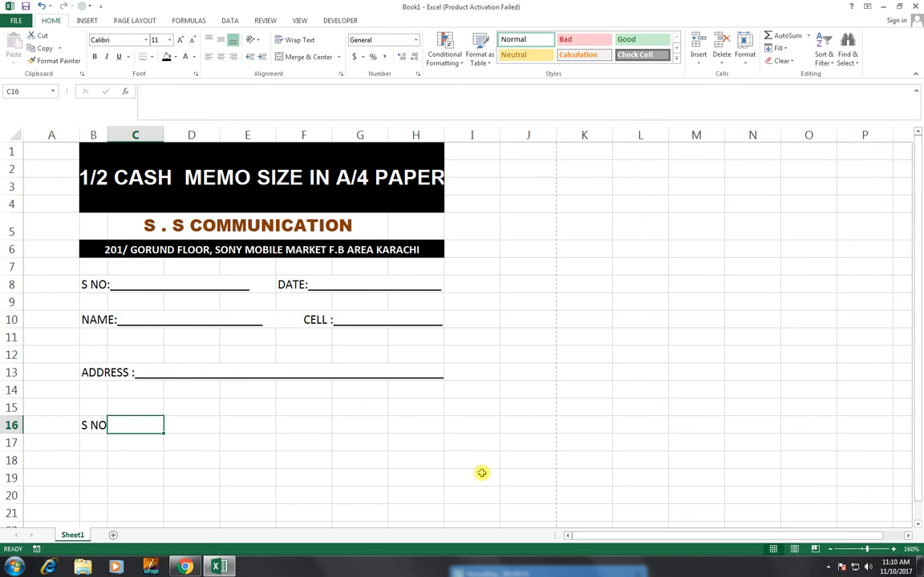
text(PARTICU)
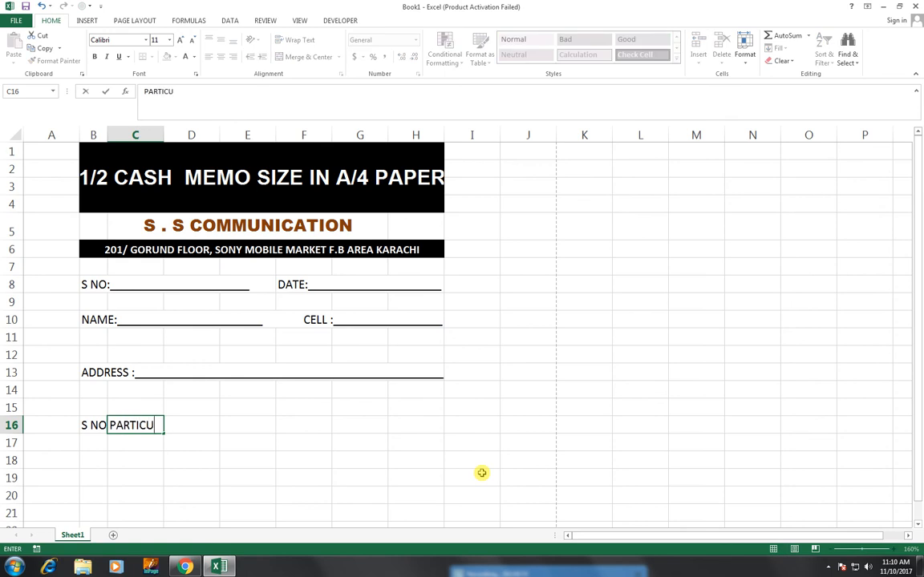
text(LARS)
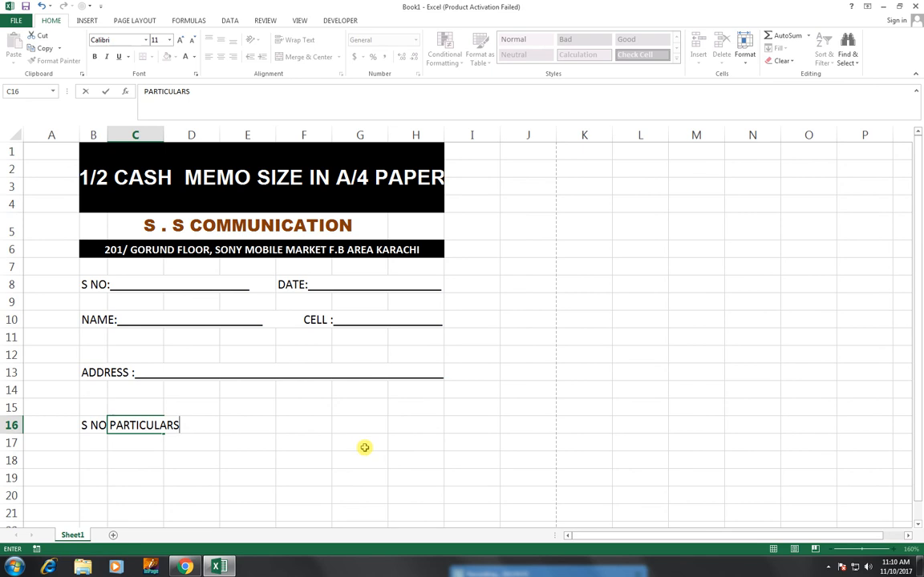
click(205, 455)
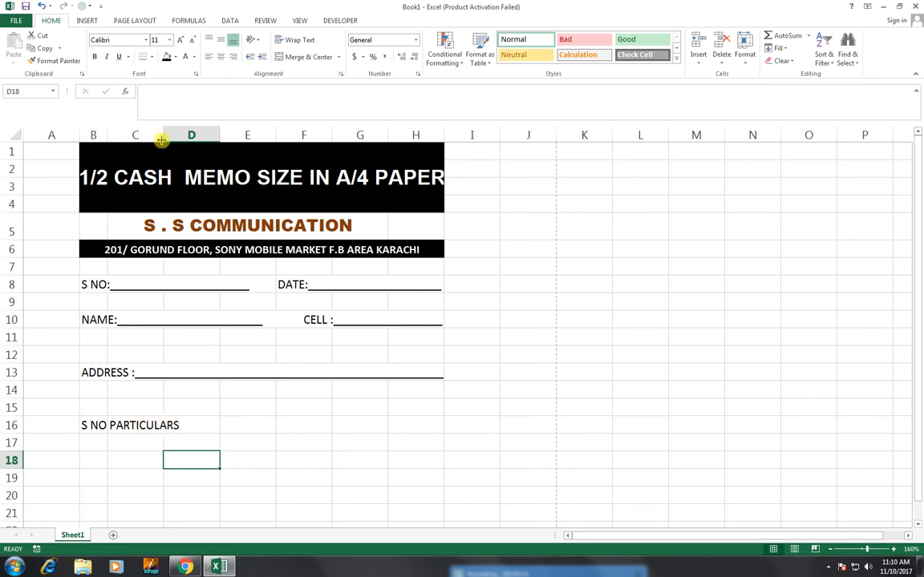
drag(164, 133, 306, 154)
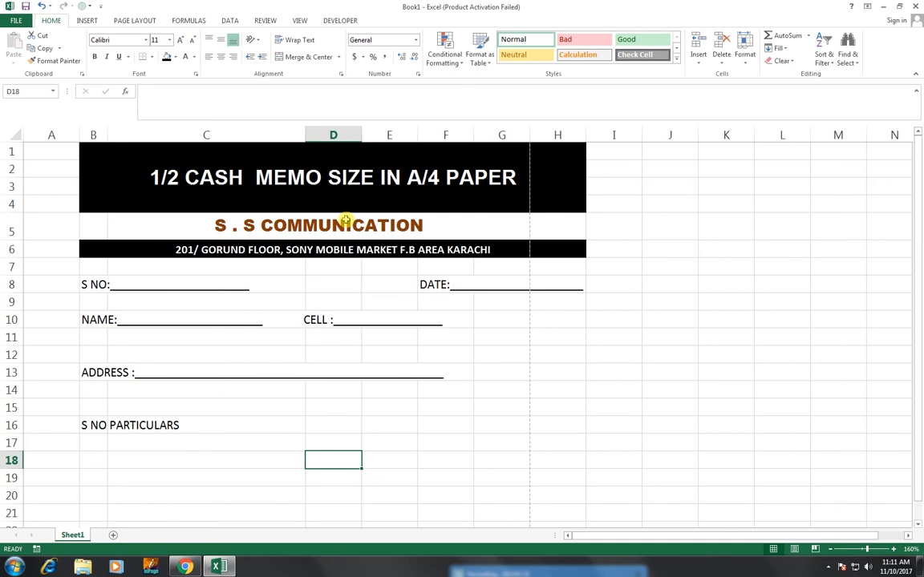
Undo the widening of column C and merge columns C to E across separately in each row from 16 to 39.
key(ctrl+z)
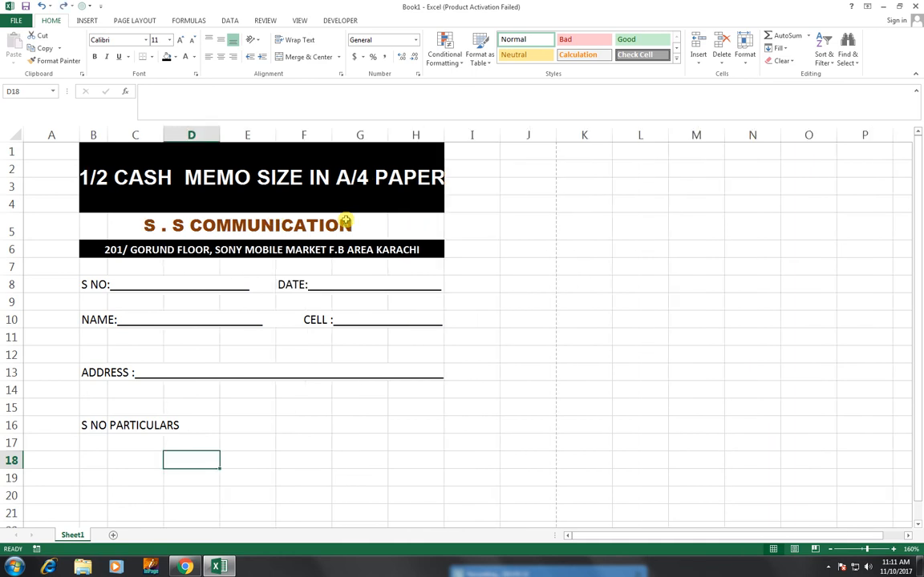
click(118, 425)
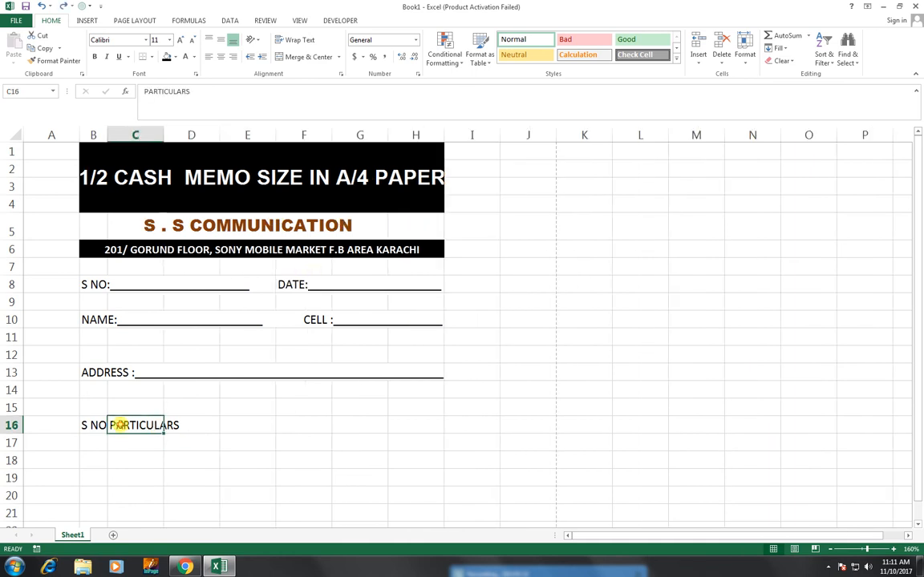
drag(127, 430, 241, 362)
scroll(296, 367, up, 4)
scroll(297, 367, up, 5)
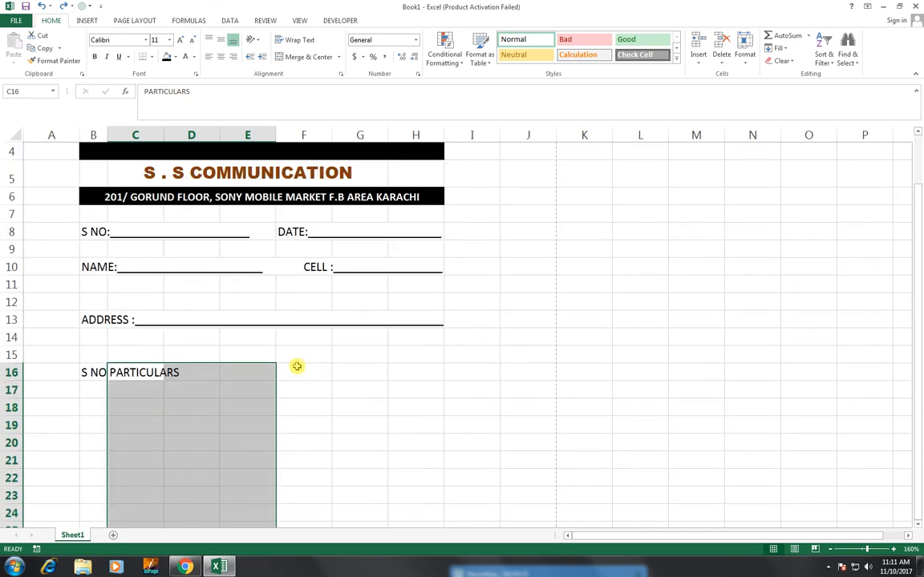
scroll(297, 366, down, 5)
scroll(277, 334, down, 1)
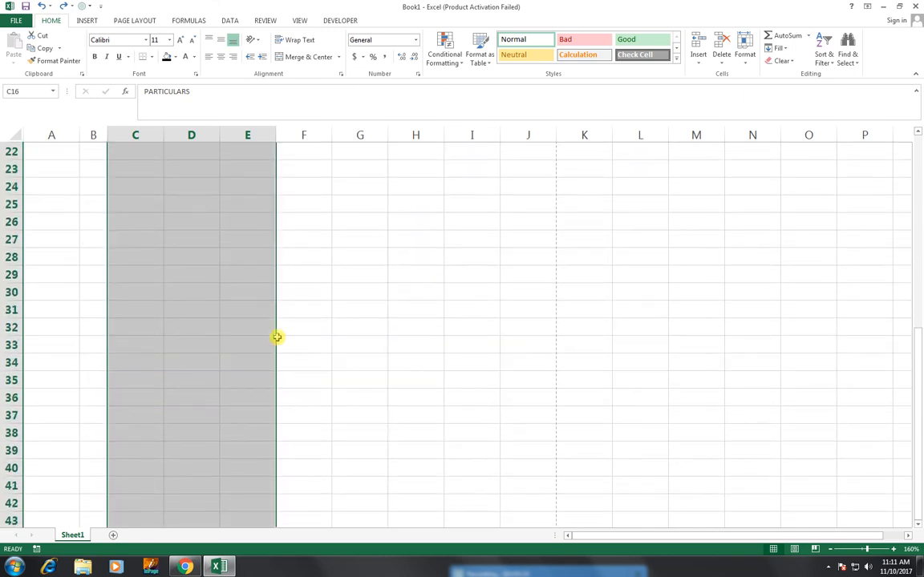
scroll(241, 321, up, 5)
drag(120, 314, 242, 431)
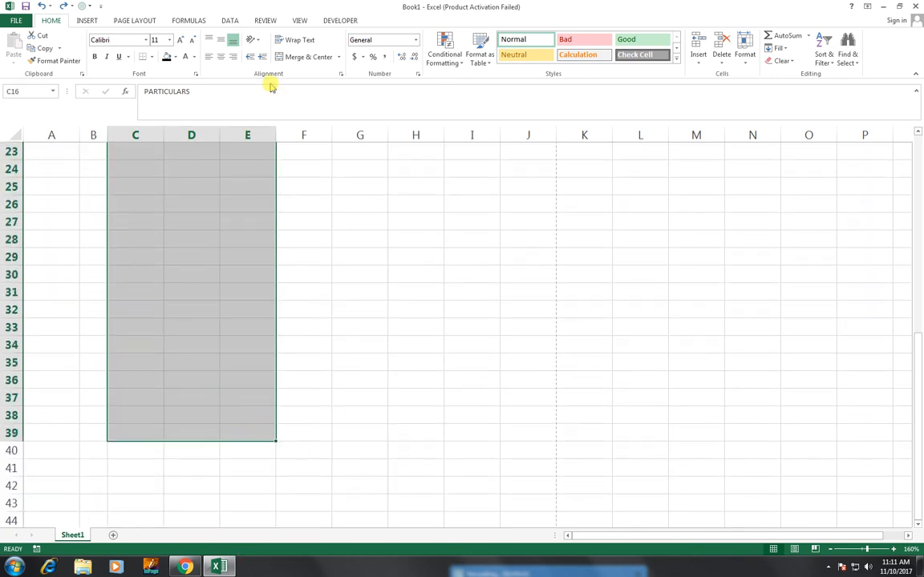
scroll(263, 103, up, 5)
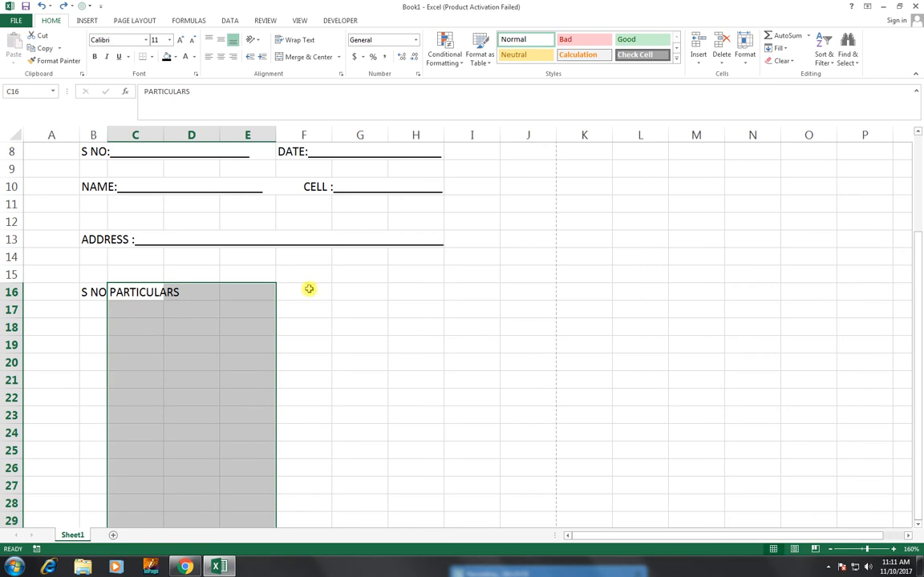
scroll(334, 140, up, 1)
click(340, 57)
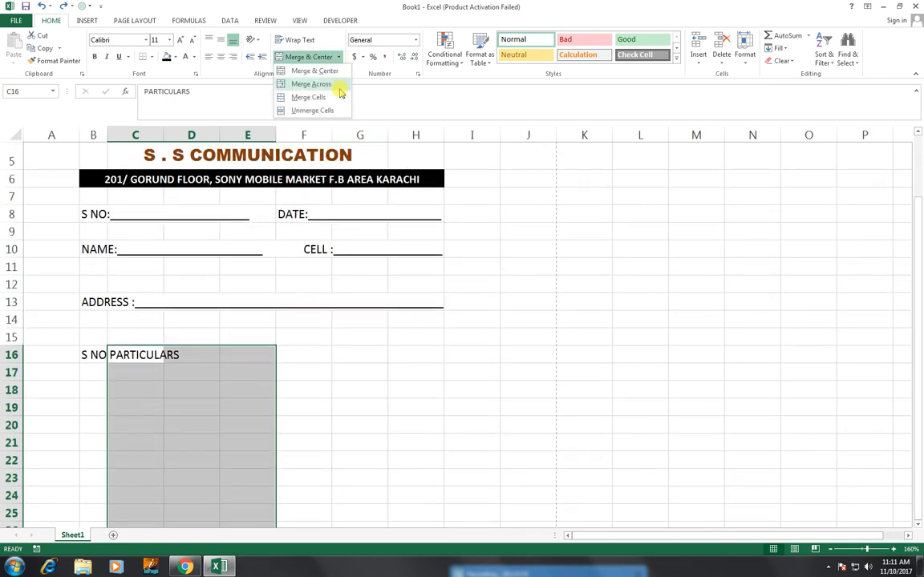
click(339, 86)
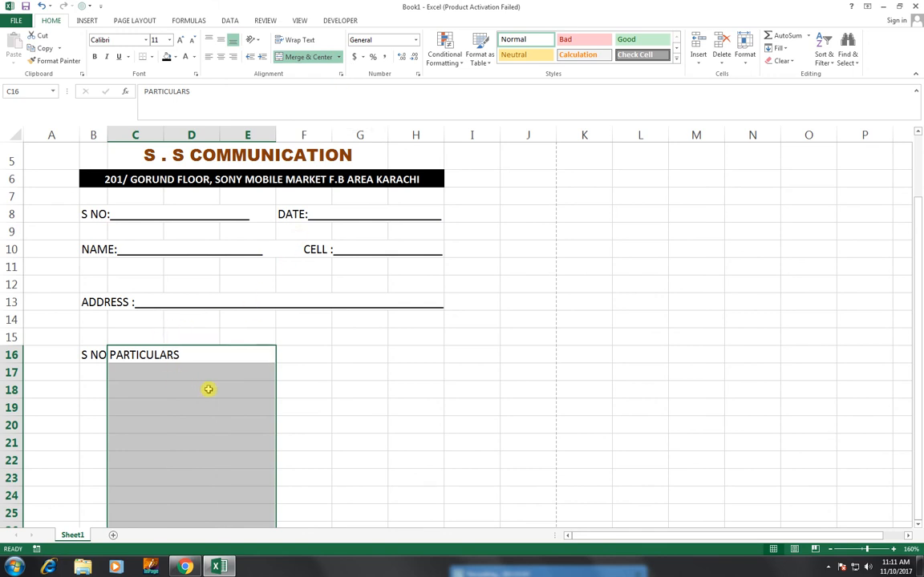
click(241, 358)
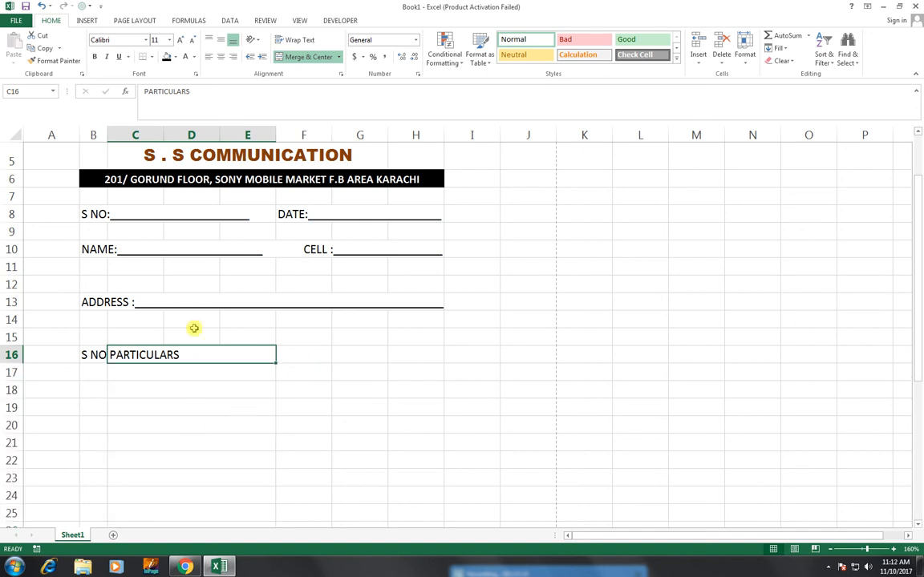
scroll(195, 233, up, 2)
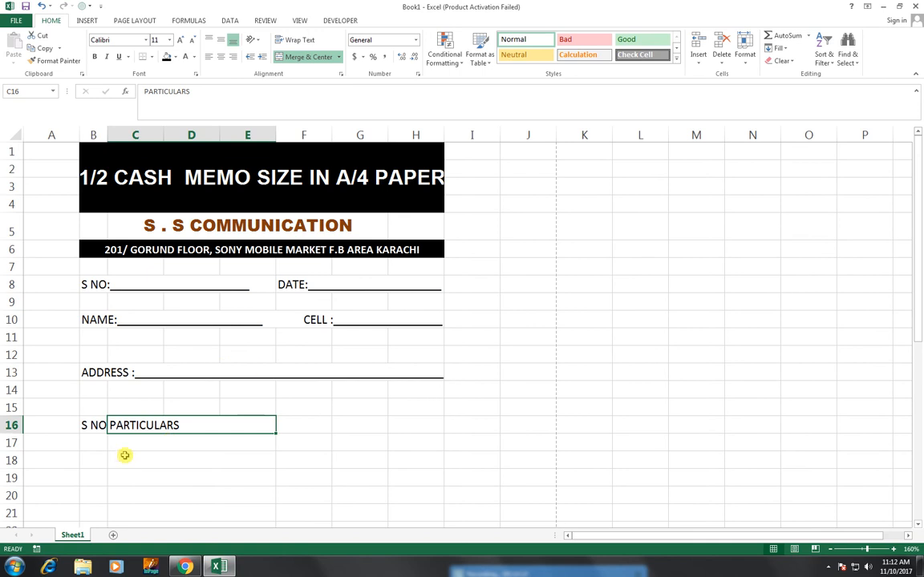
scroll(125, 454, down, 7)
scroll(304, 402, up, 4)
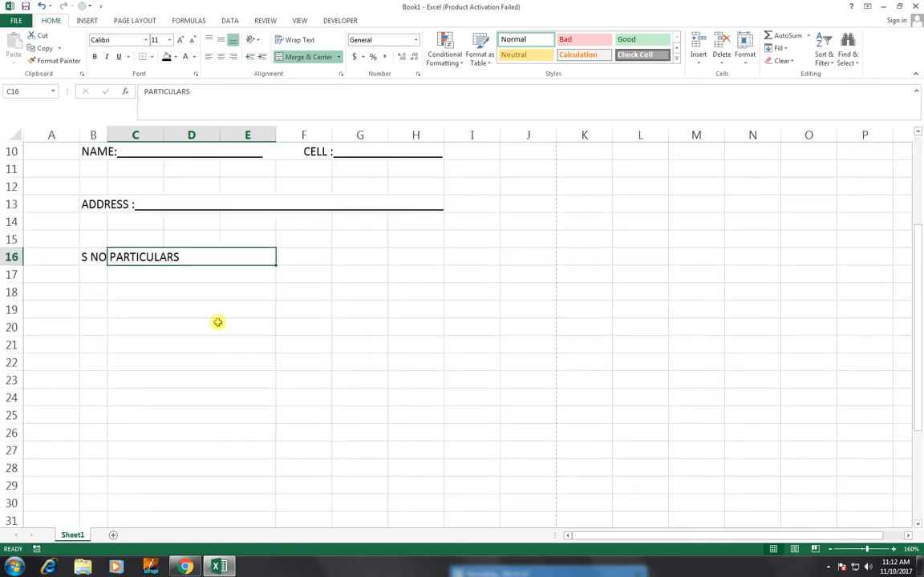
drag(212, 278, 234, 389)
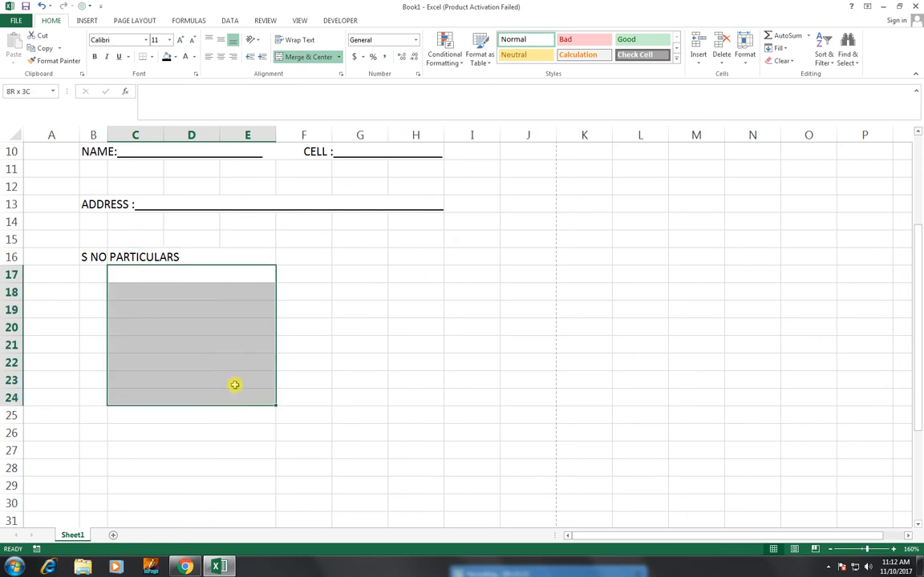
click(331, 57)
Try Merge & Center on the empty block L13:M17 and unmerge it again.
drag(617, 202, 651, 237)
click(339, 57)
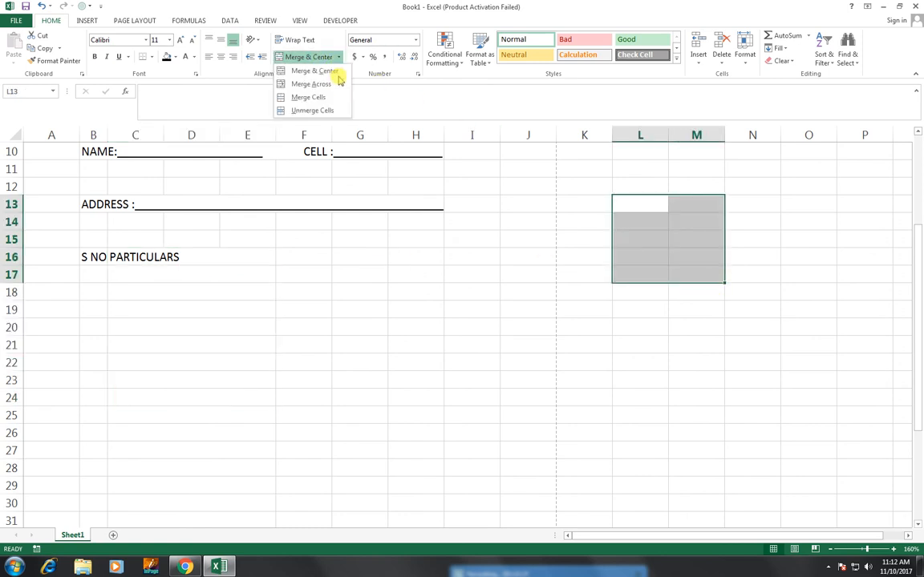
click(337, 73)
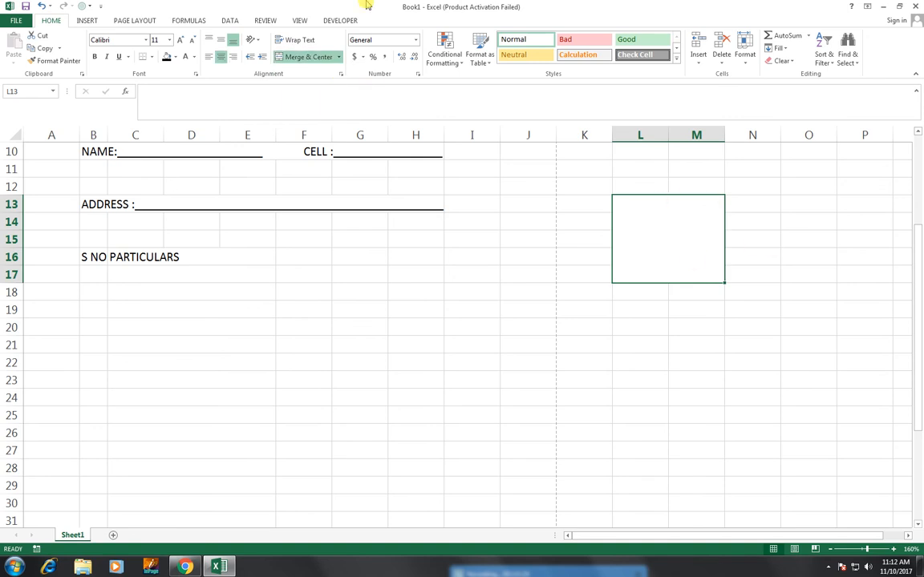
click(339, 57)
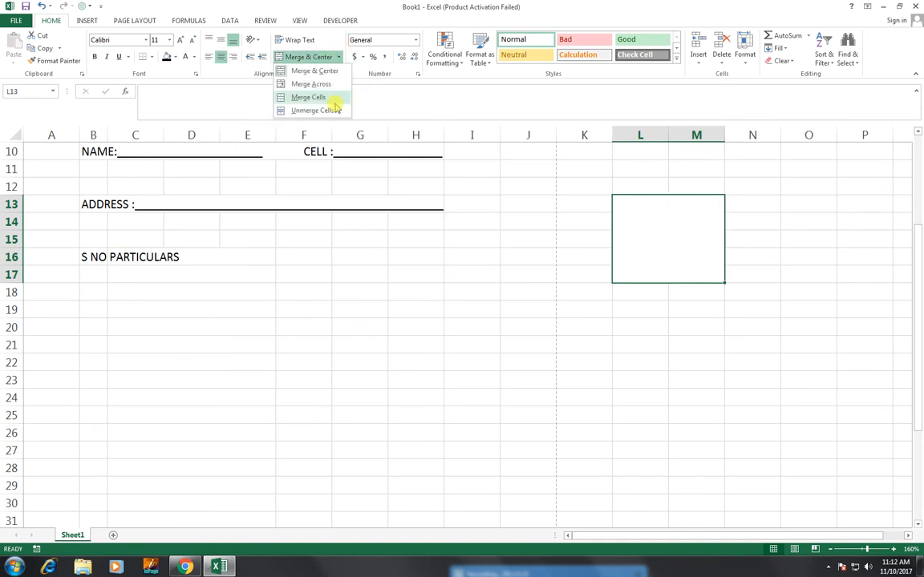
click(333, 111)
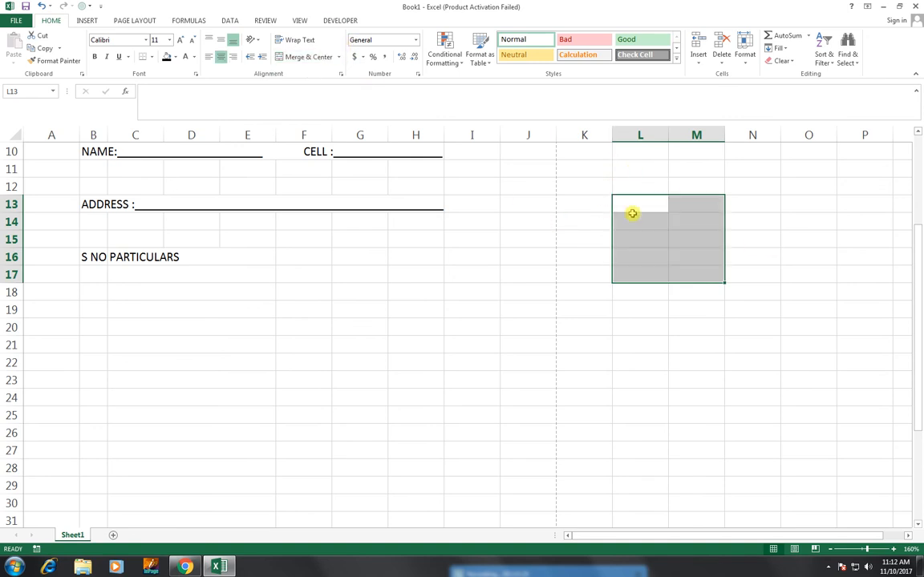
click(331, 57)
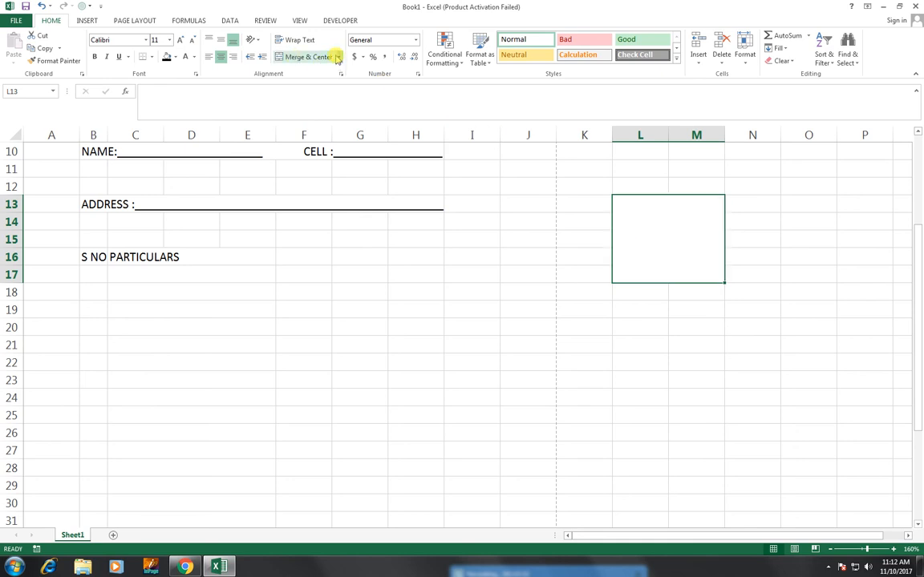
click(331, 57)
Apply Merge Across to the empty block L13:M17 so each row is merged separately.
click(338, 57)
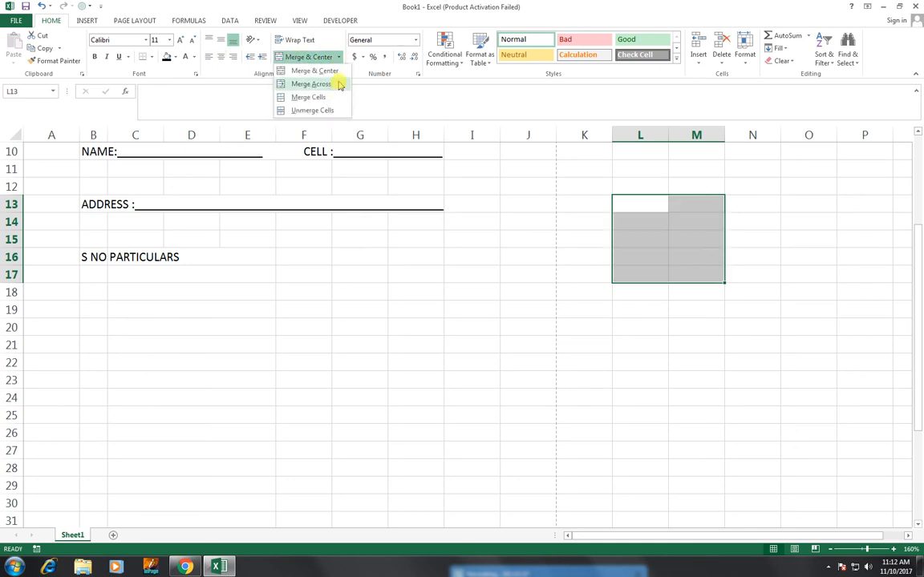
click(338, 84)
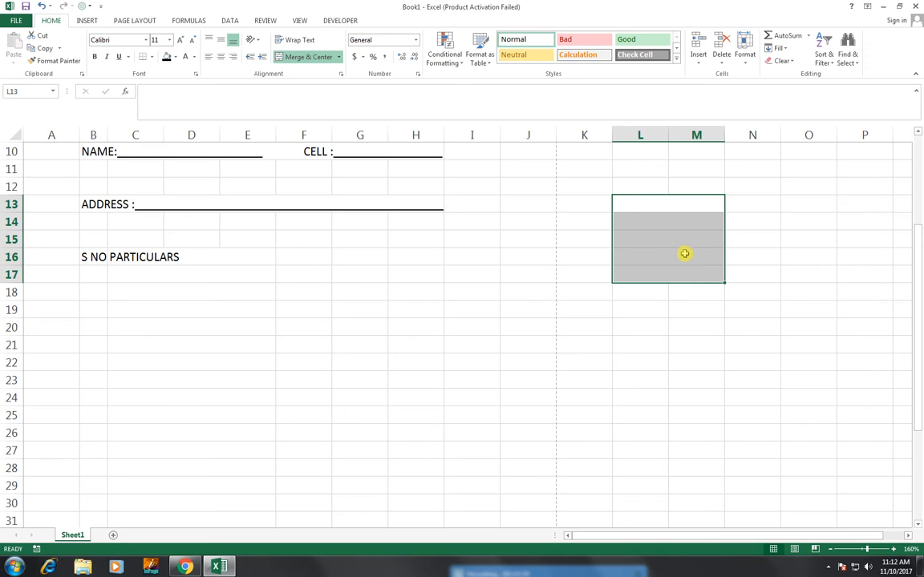
click(735, 322)
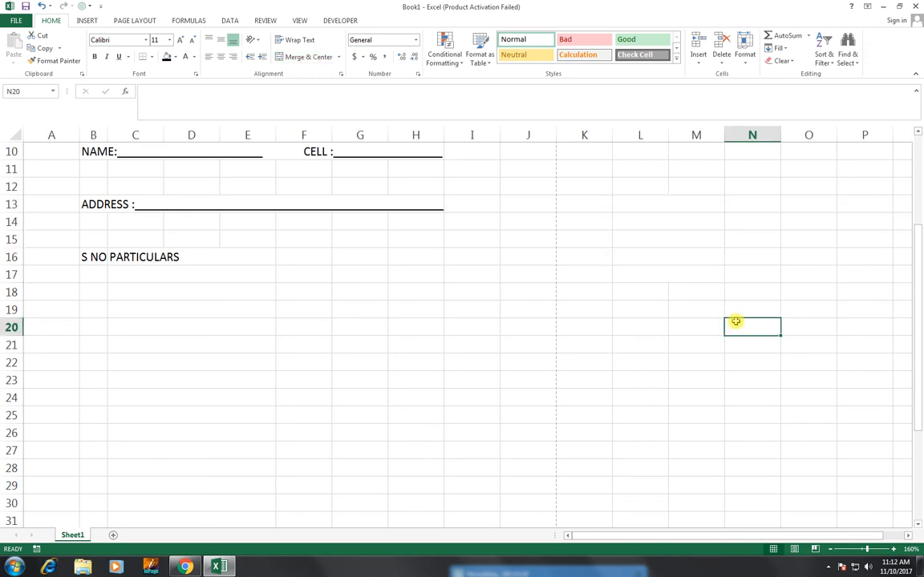
Enter the remaining table headings: "QTY." in F16, "RATE" in G16 and "AMOUNT" in H16.
scroll(221, 309, up, 2)
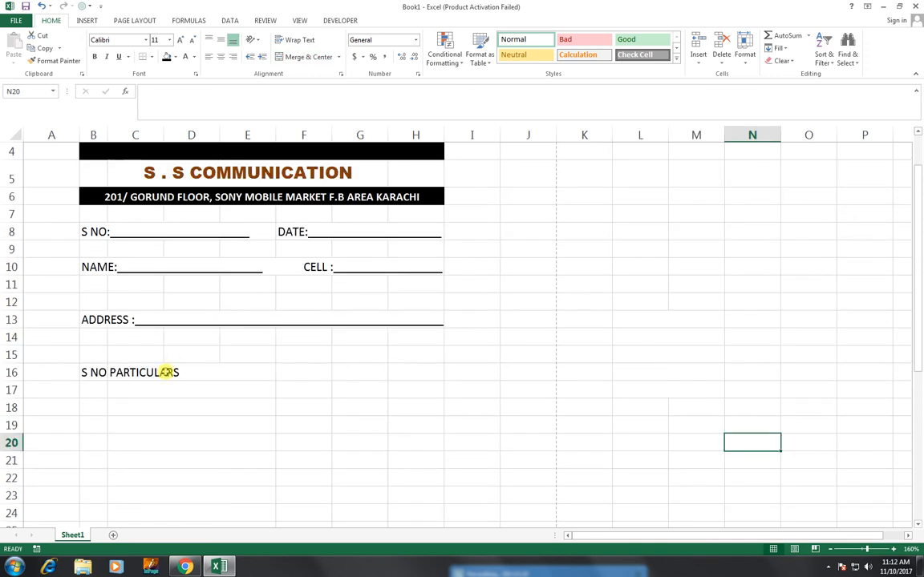
scroll(278, 394, up, 1)
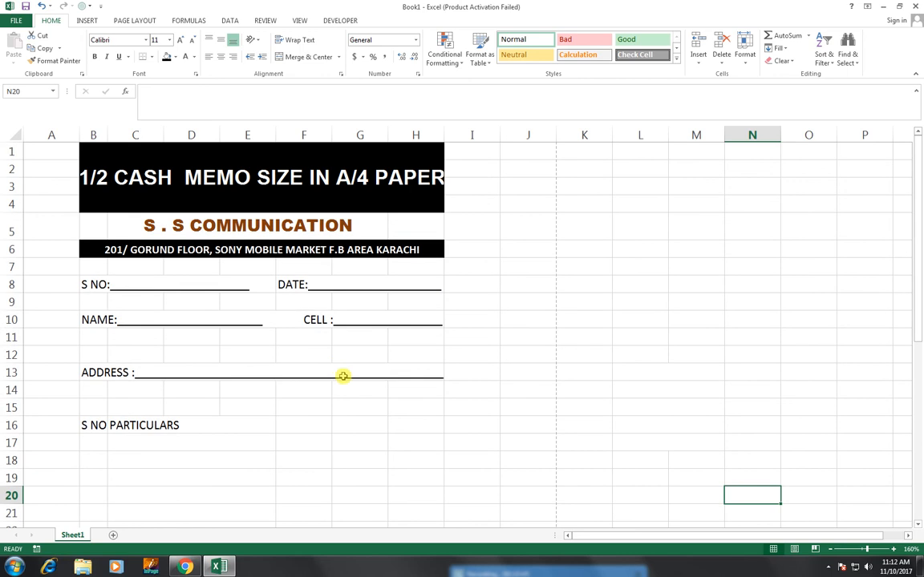
click(307, 431)
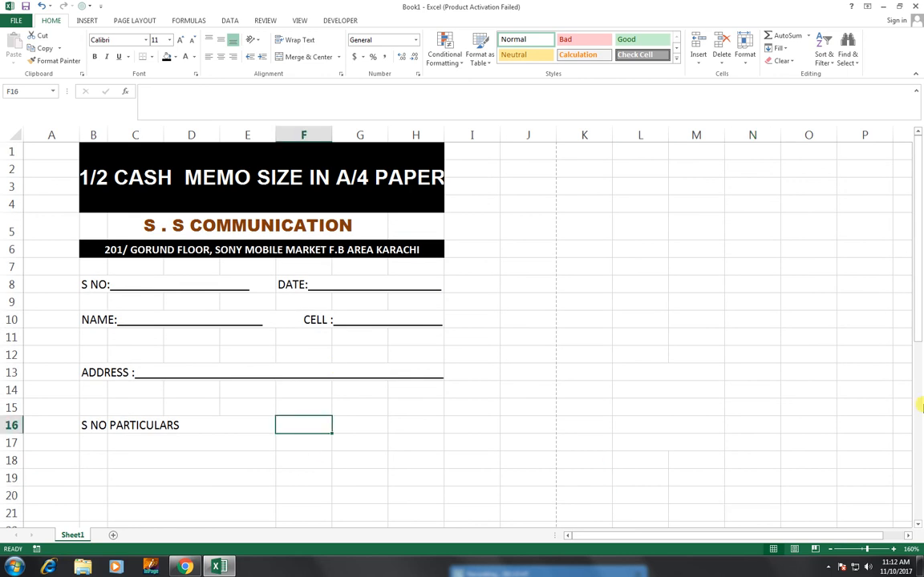
text(QTY.)
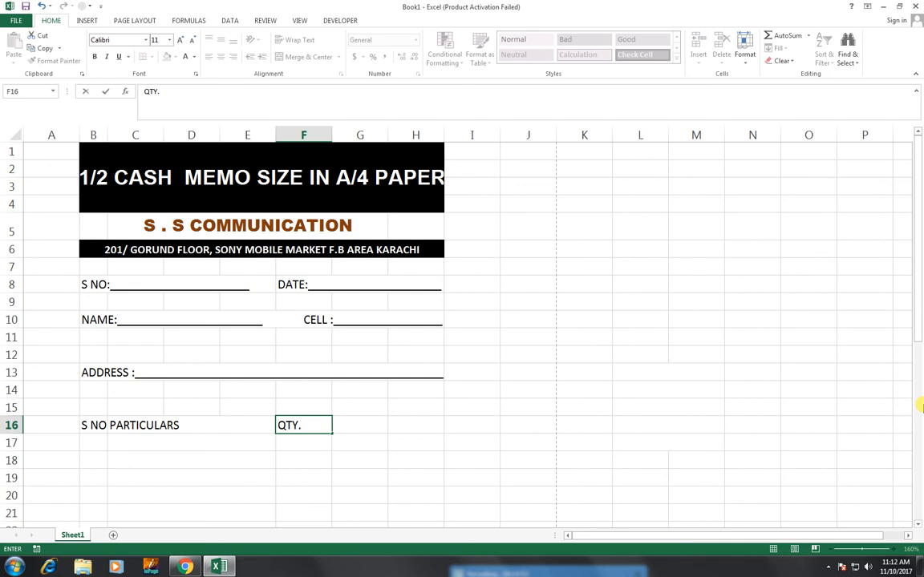
key(Tab)
text(R)
key(Tab)
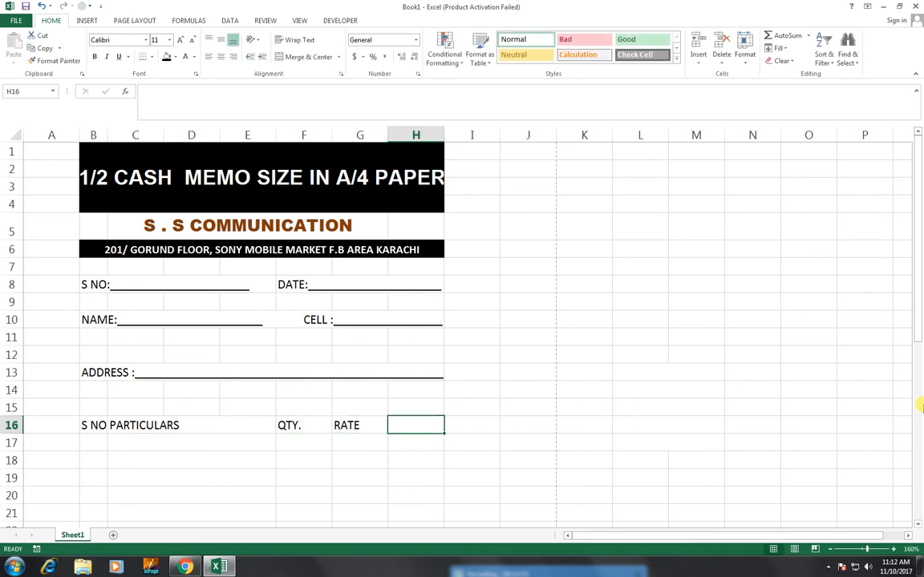
text(AMOUNT)
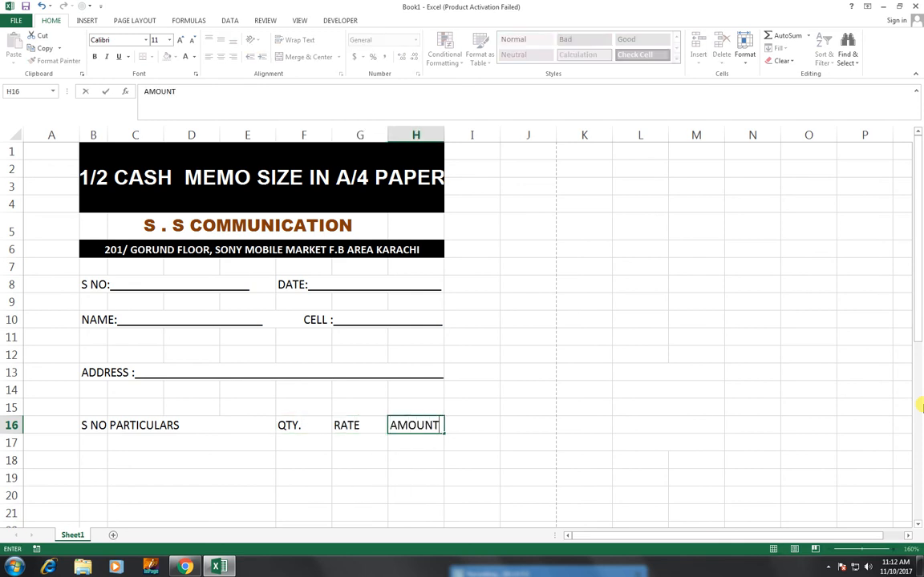
key(Return)
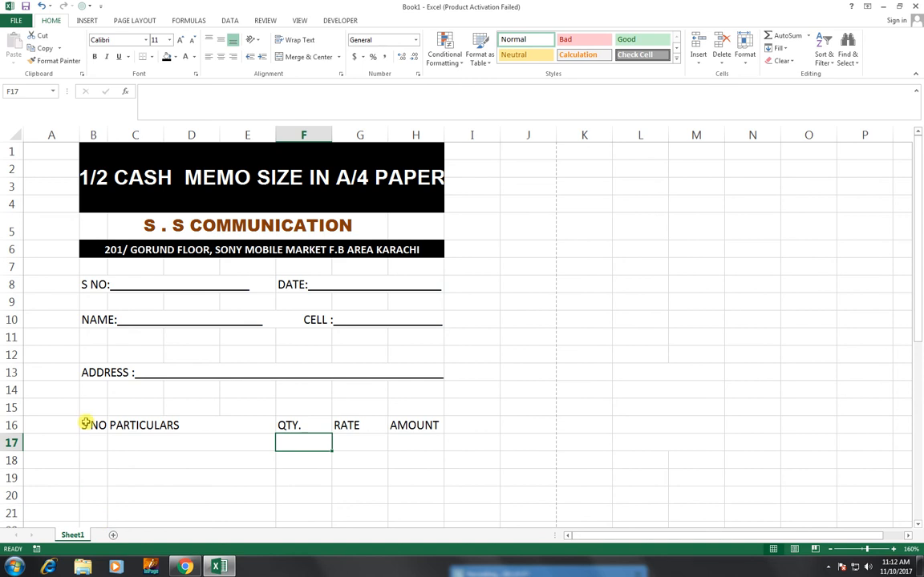
Apply All Borders to the item table range B16:H38.
drag(86, 425, 409, 488)
click(305, 57)
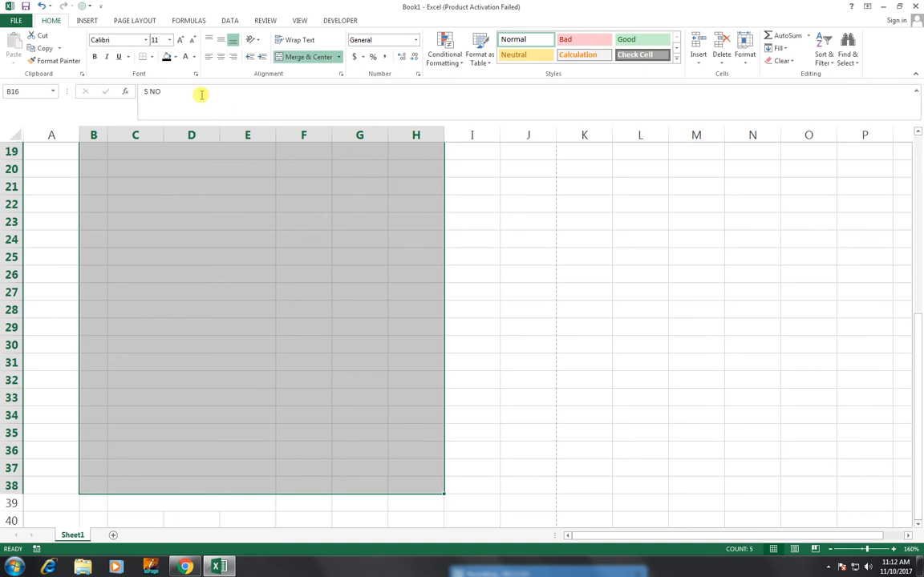
click(152, 57)
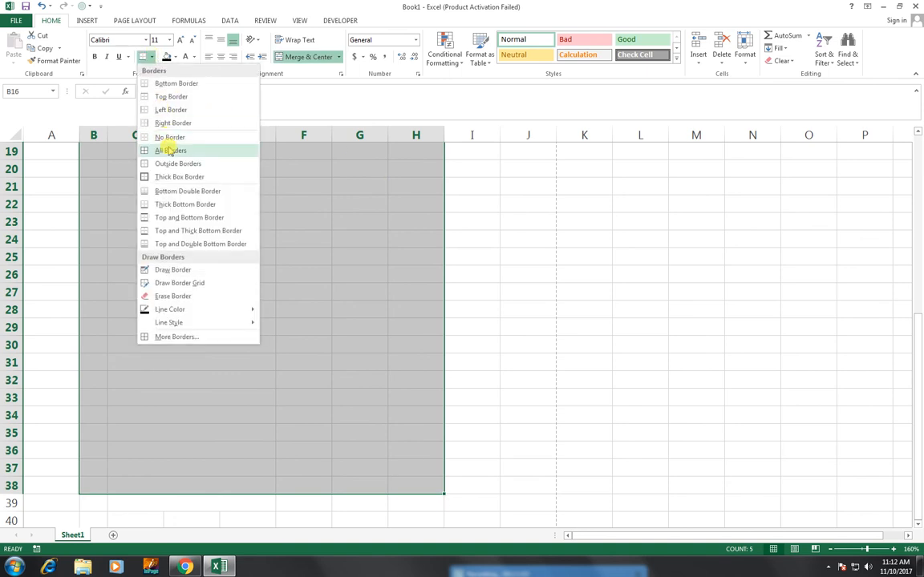
click(168, 150)
scroll(253, 199, up, 4)
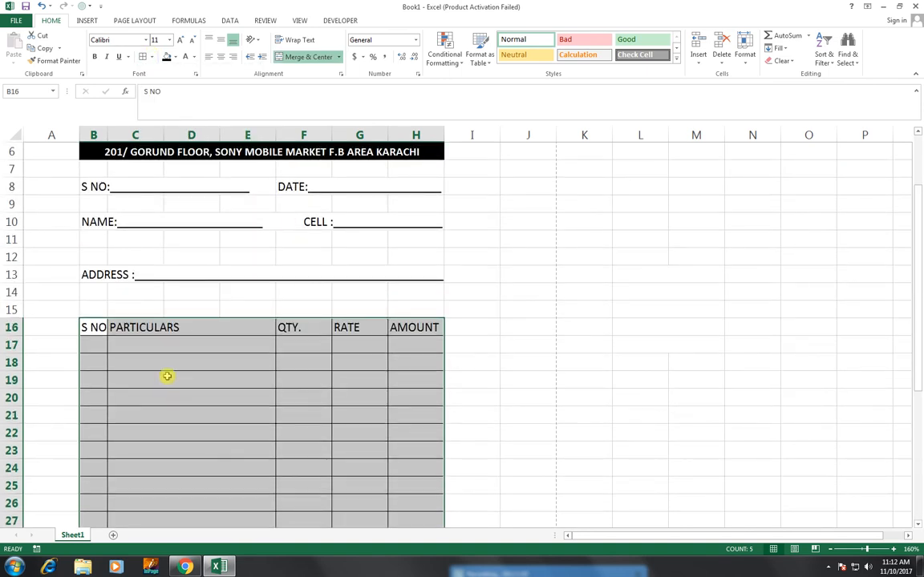
Center the table headings in B16:H16 and give them a black fill with white text.
click(150, 327)
drag(93, 327, 395, 327)
scroll(347, 379, up, 2)
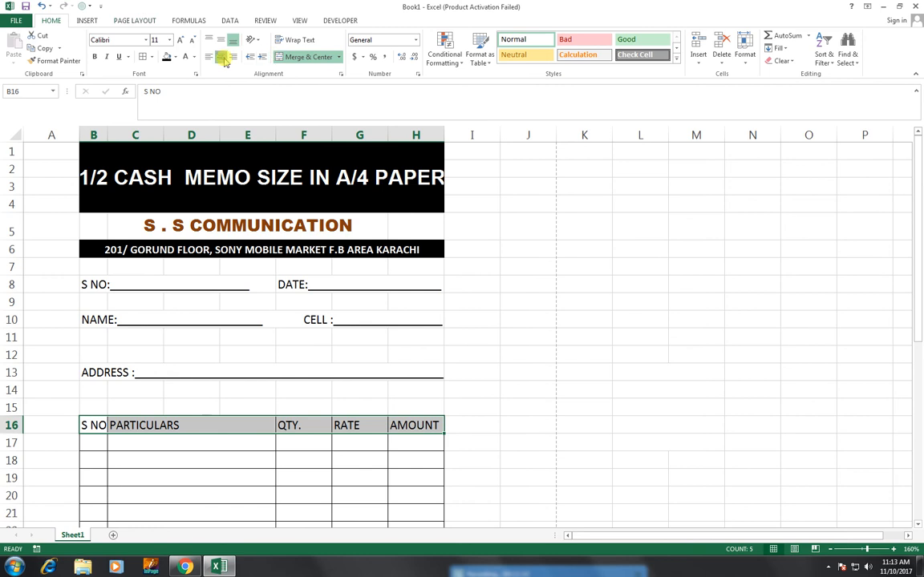
click(167, 58)
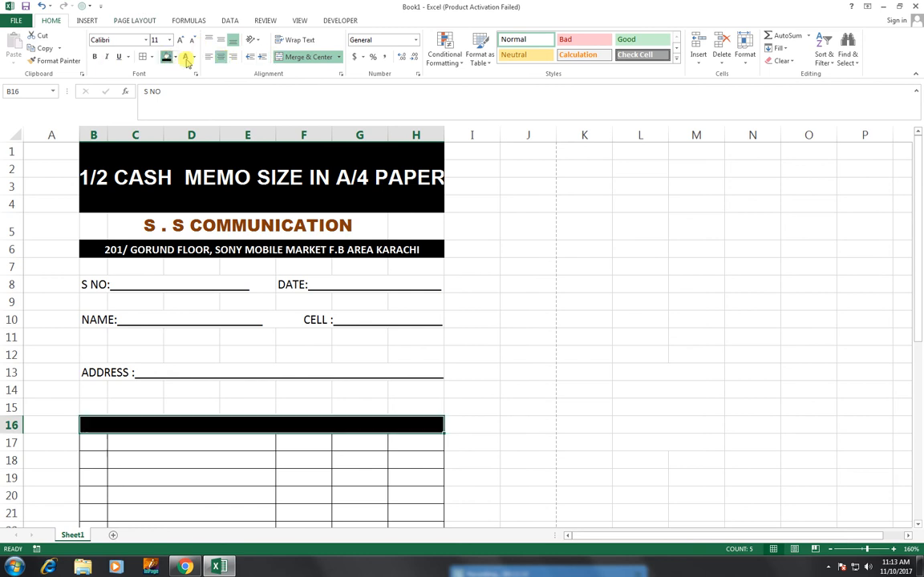
click(185, 58)
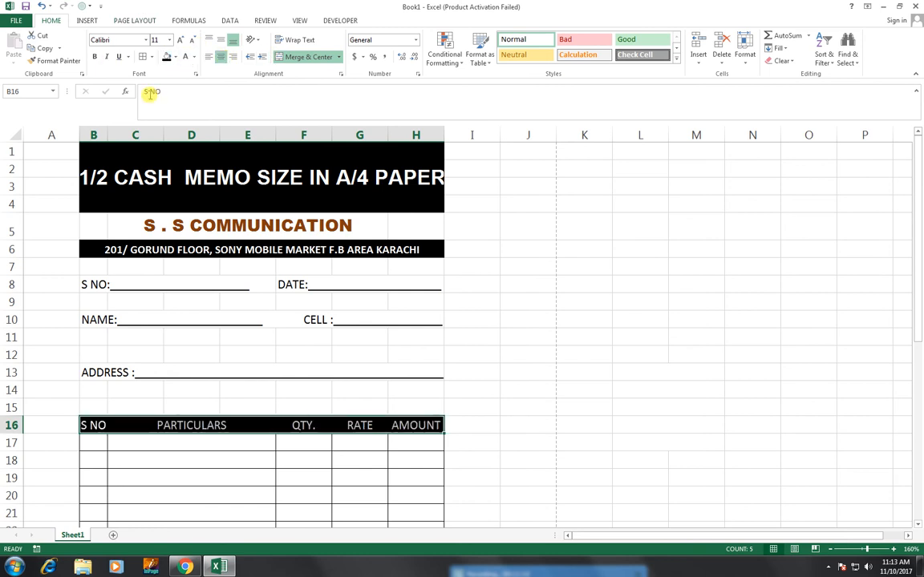
Format the table headings in B16:H16 as bold Aparajita at size 12.
click(96, 57)
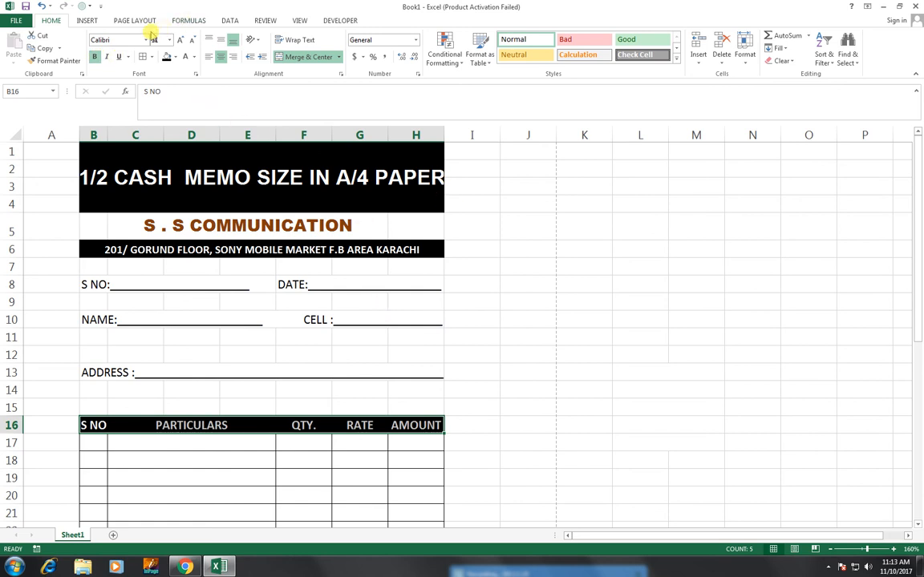
click(145, 40)
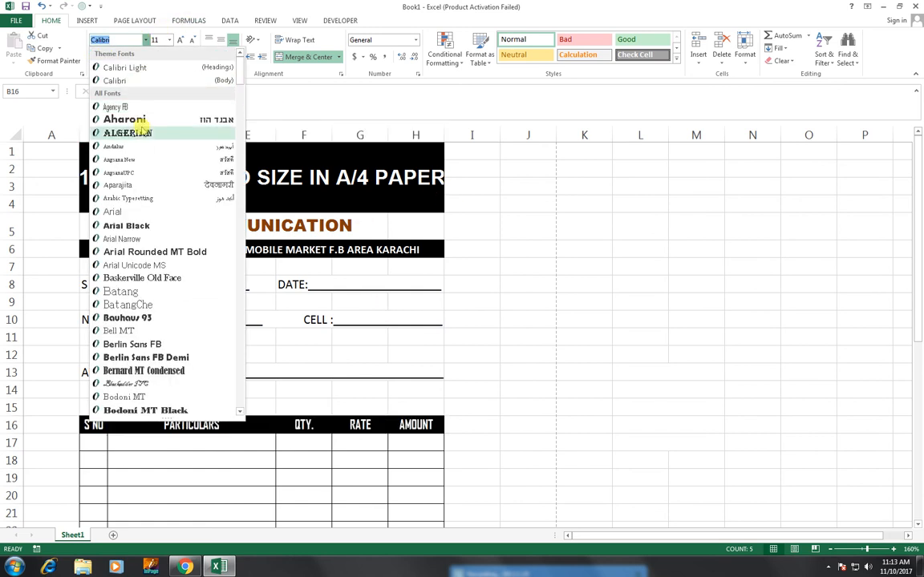
click(145, 185)
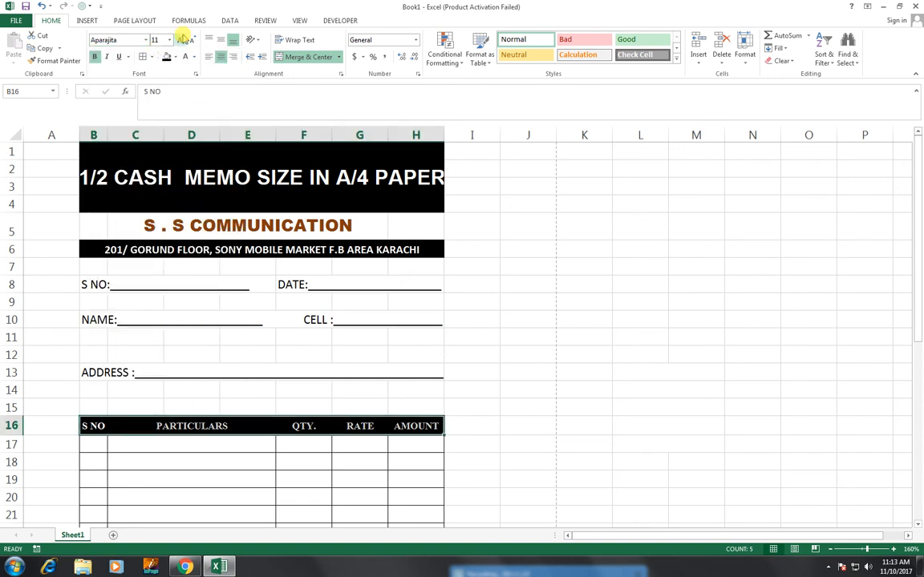
click(182, 39)
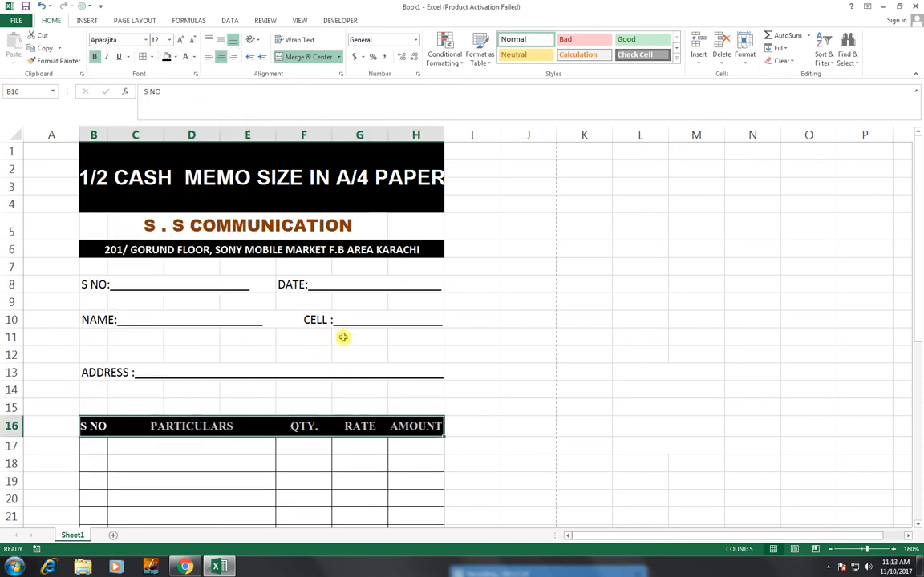
Enter "TOTAL" in G38, in the last row of the item table, and make it centered and bold.
scroll(256, 415, down, 2)
scroll(257, 415, down, 4)
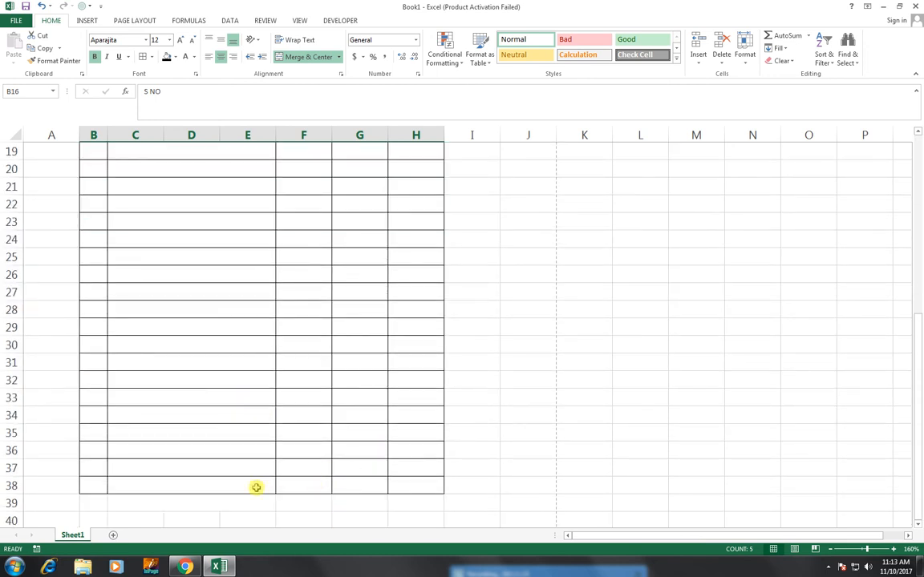
click(350, 485)
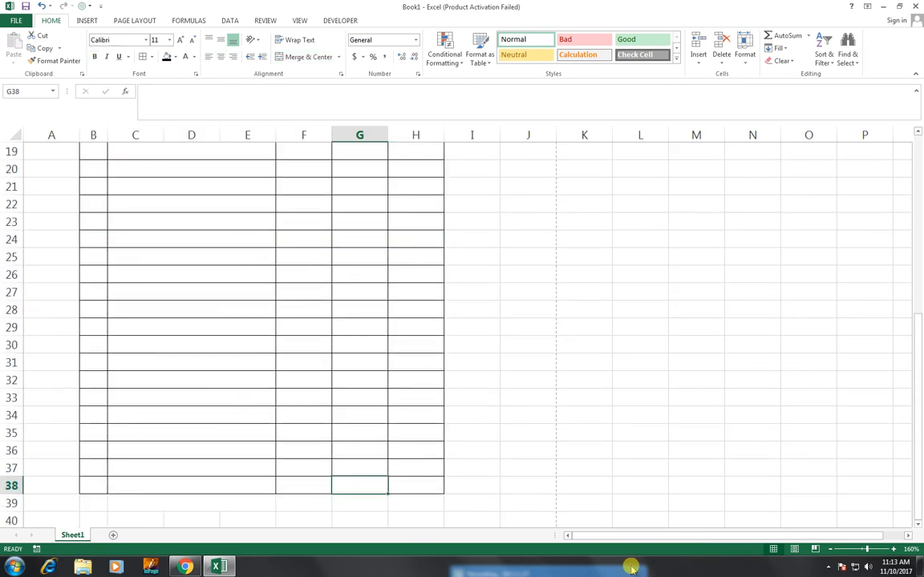
text(TOTAL)
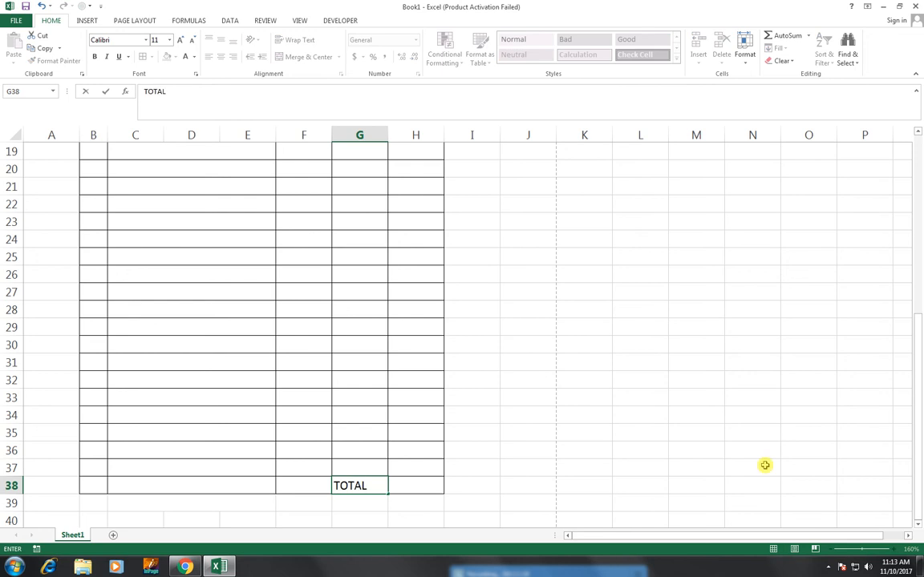
click(473, 468)
click(368, 486)
click(220, 56)
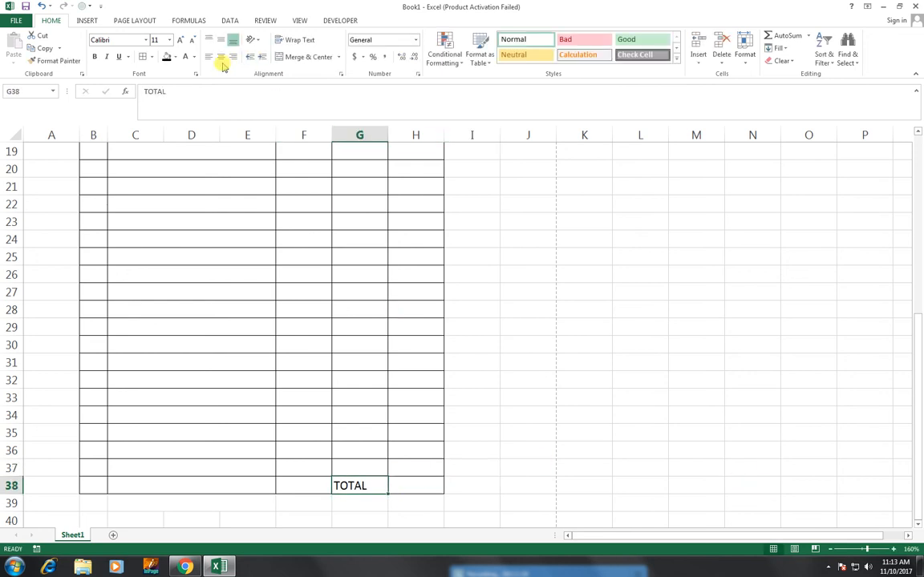
click(94, 57)
Enter "SIGNATURE :" followed by a long underscore line in D43, below the item table.
scroll(377, 271, down, 2)
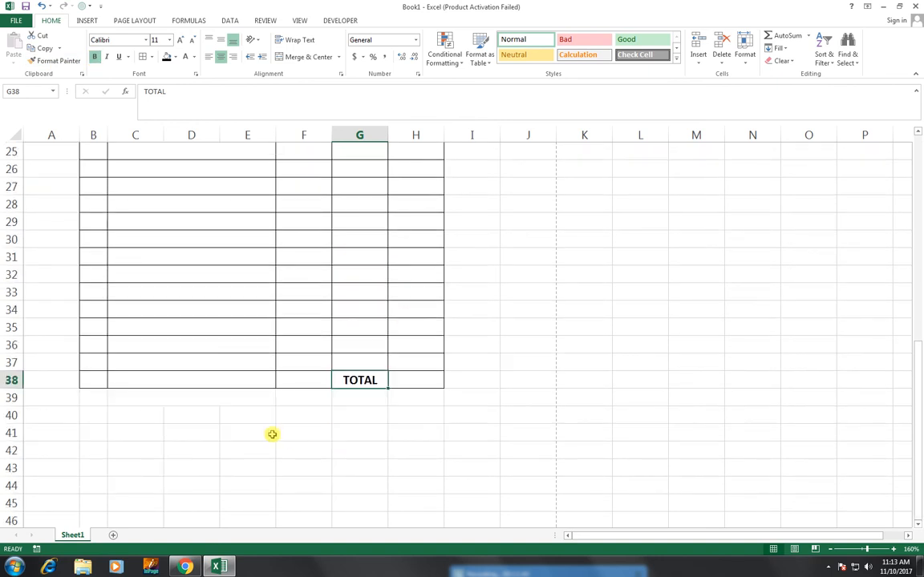
scroll(287, 466, down, 2)
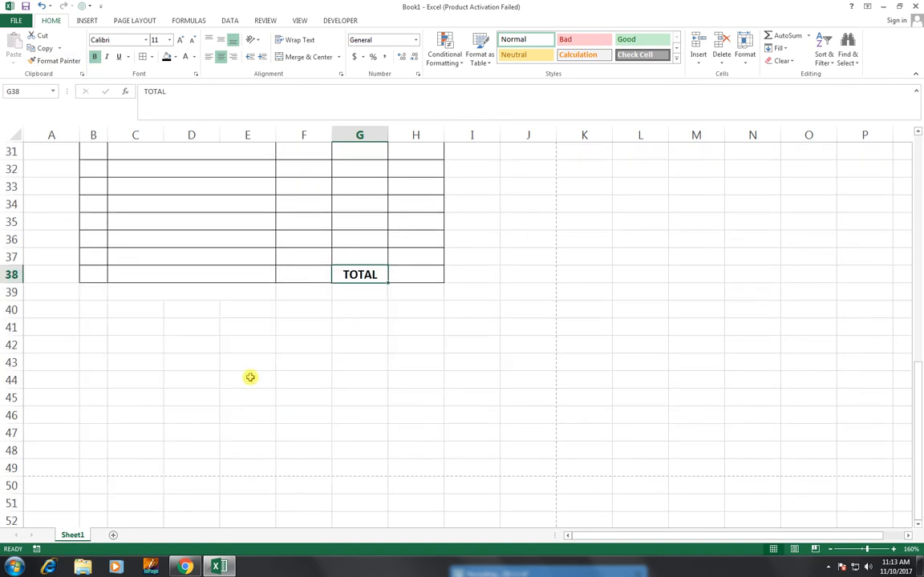
click(201, 361)
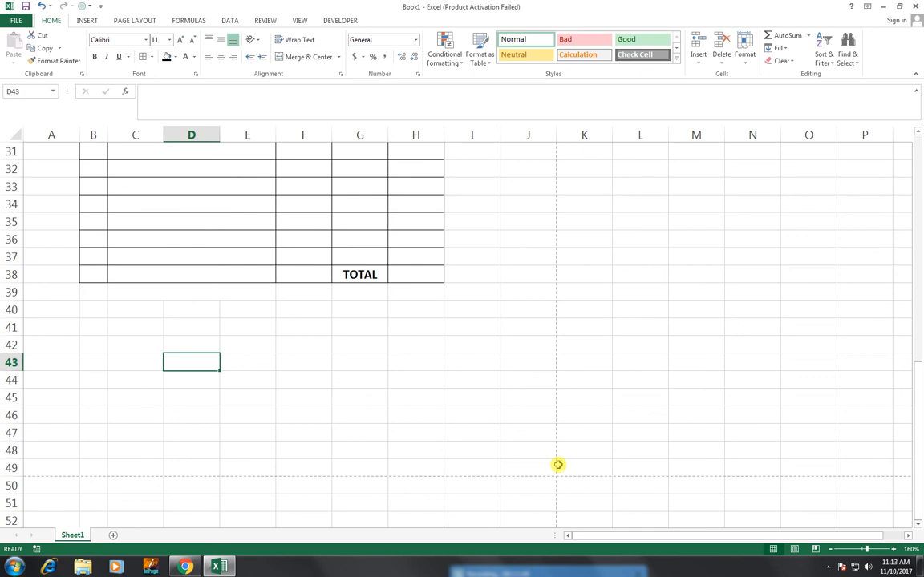
text(Sl)
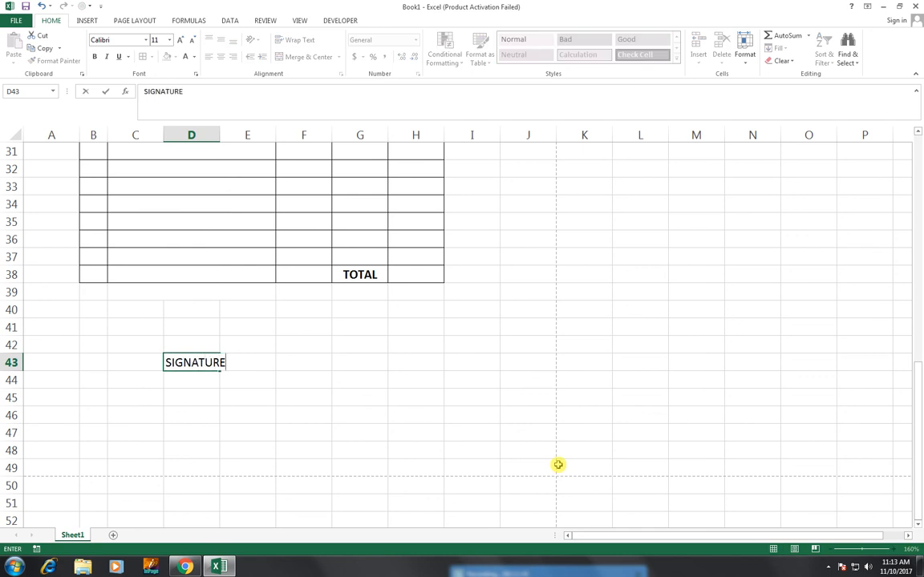
key(Tab)
key(shift+Tab)
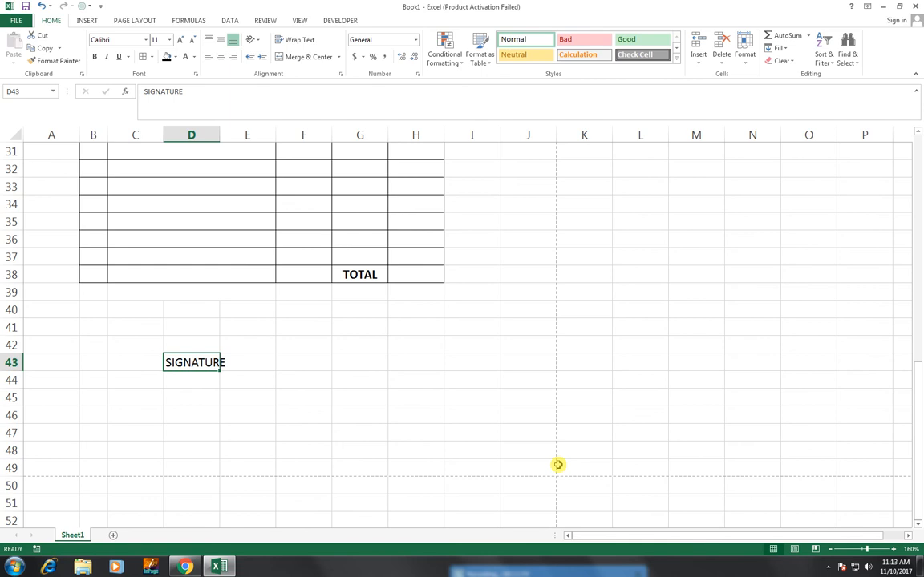
key(F2)
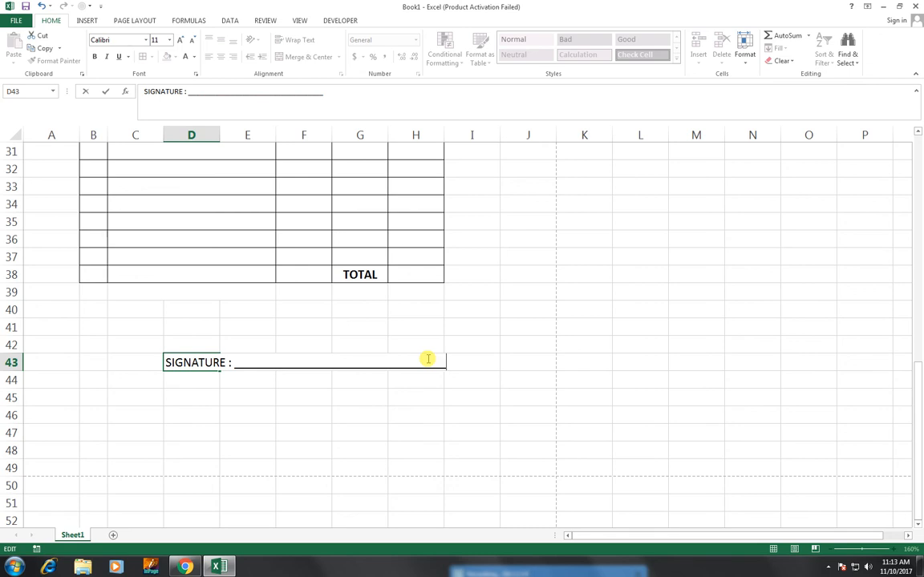
scroll(322, 405, up, 1)
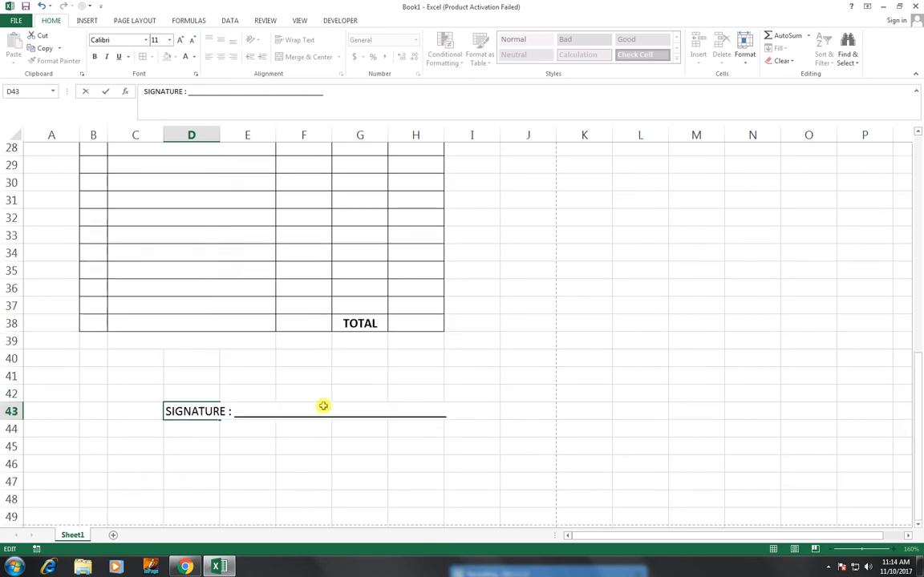
click(317, 424)
Make the signature line in D43 bold at size 12 and set the TOTAL label in G38 to size 12.
click(200, 412)
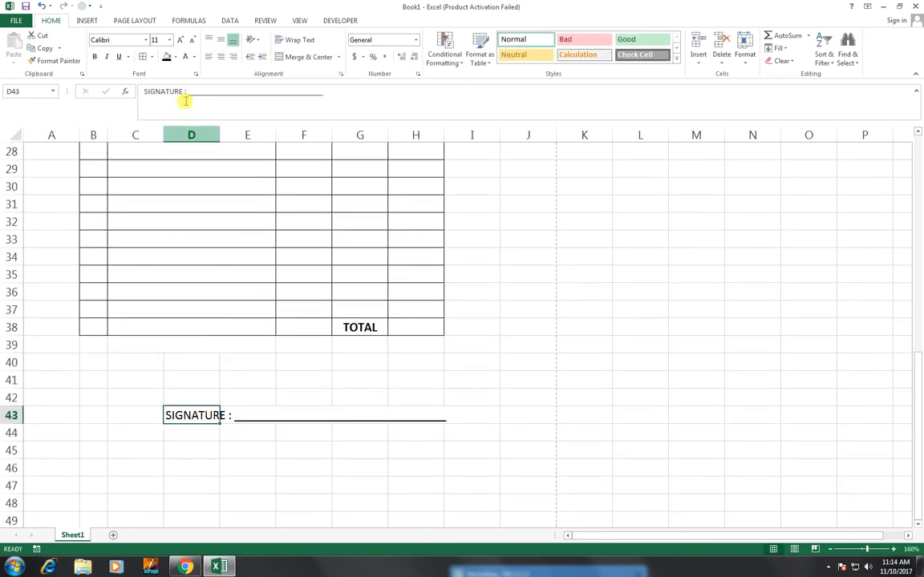
click(180, 39)
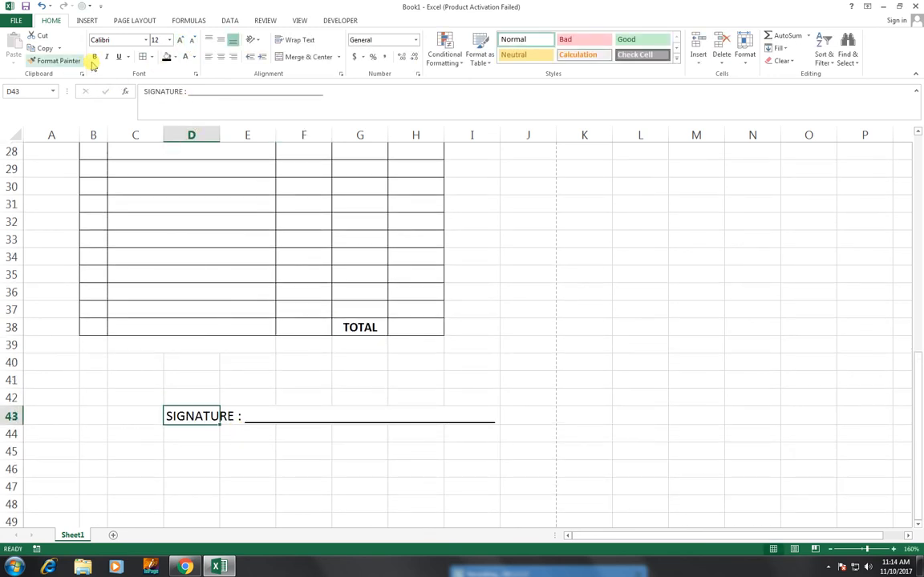
click(94, 57)
click(361, 326)
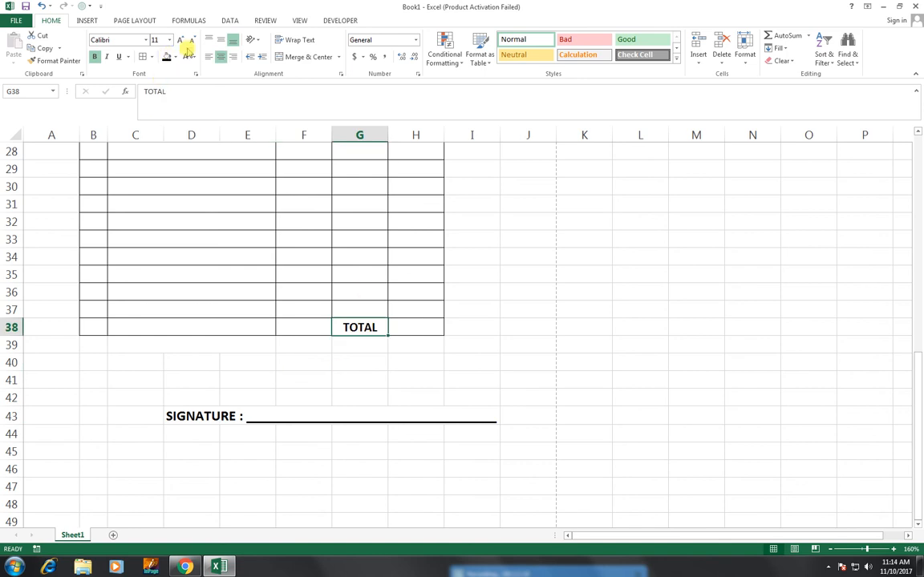
click(180, 40)
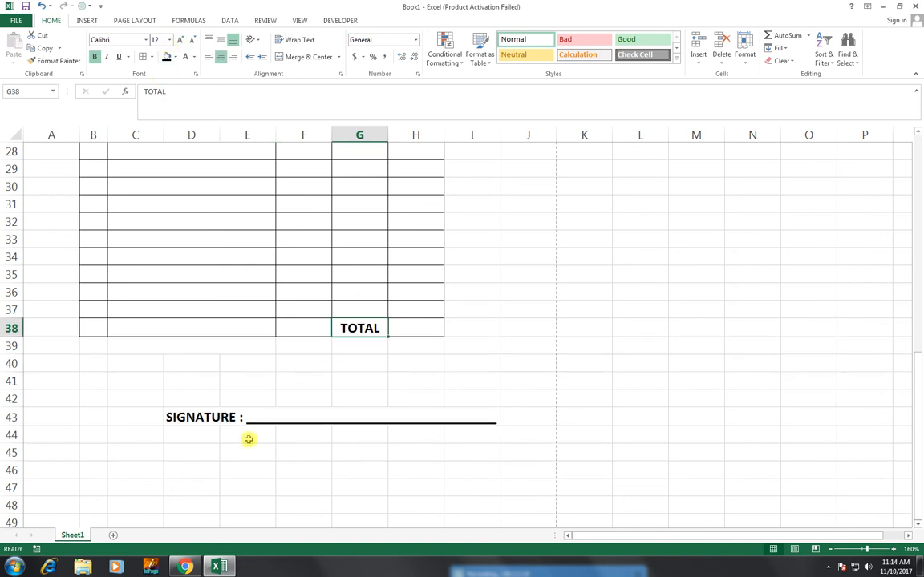
Shorten the underscore line after "SIGNATURE :" in D43 so that it ends within column H.
click(192, 418)
click(363, 103)
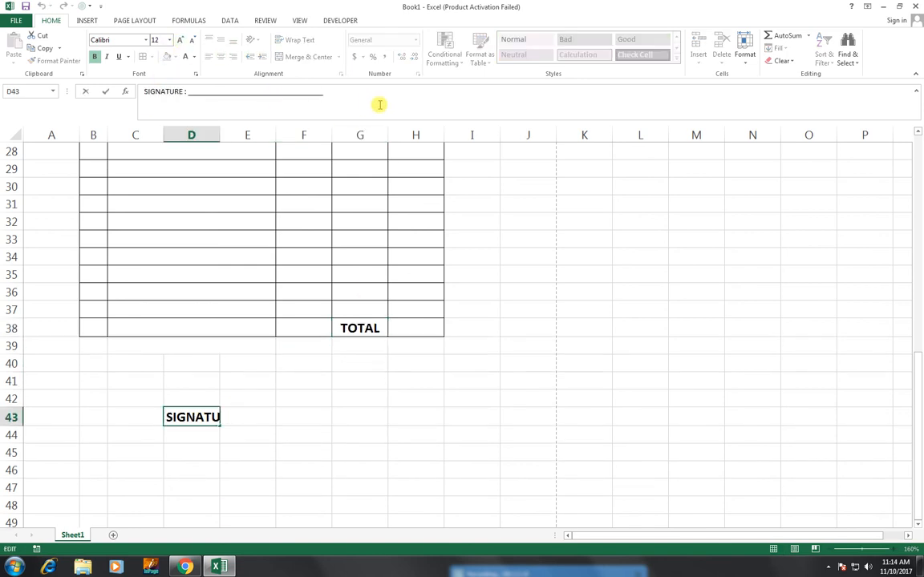
key(Return)
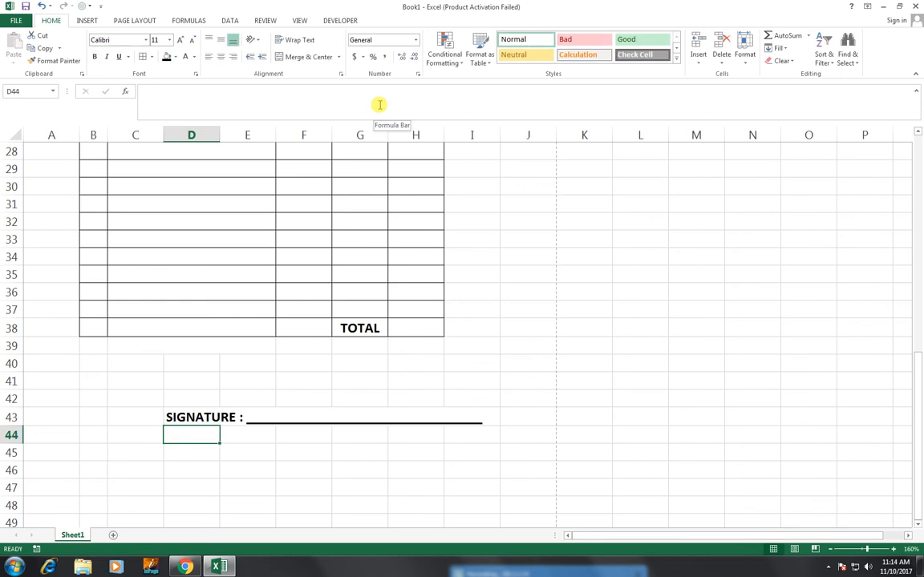
key(Up)
click(379, 105)
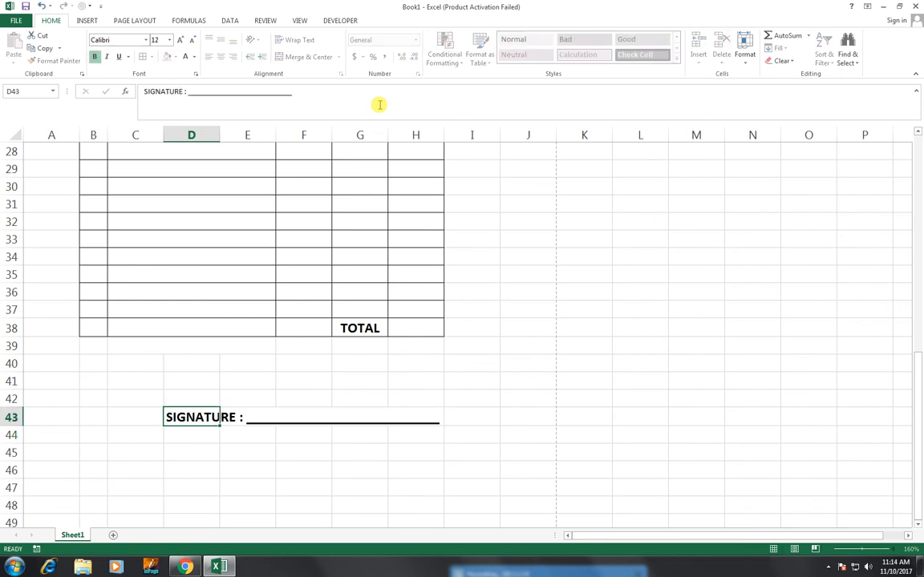
key(Return)
Enter a formula in H17 that multiplies the quantity in F17 by the rate in G17.
scroll(564, 390, up, 7)
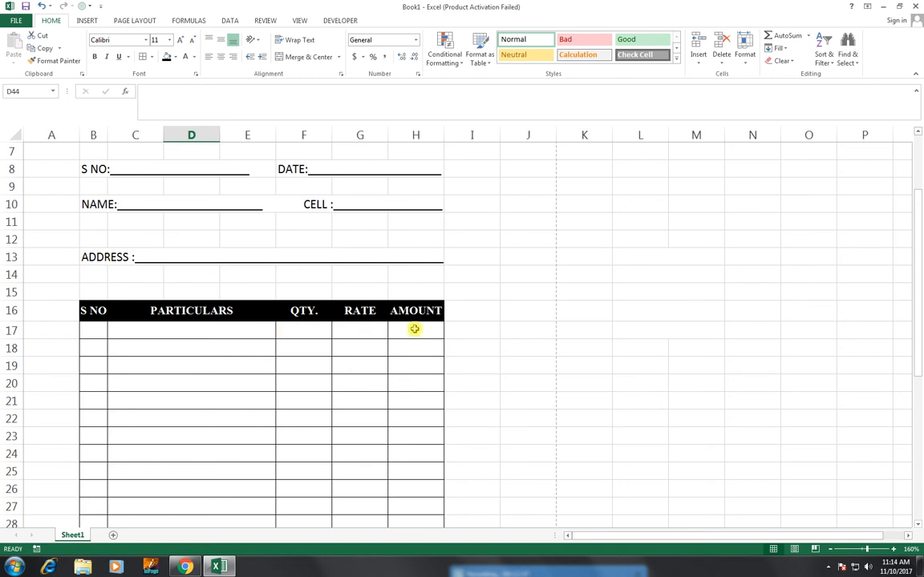
scroll(421, 327, up, 2)
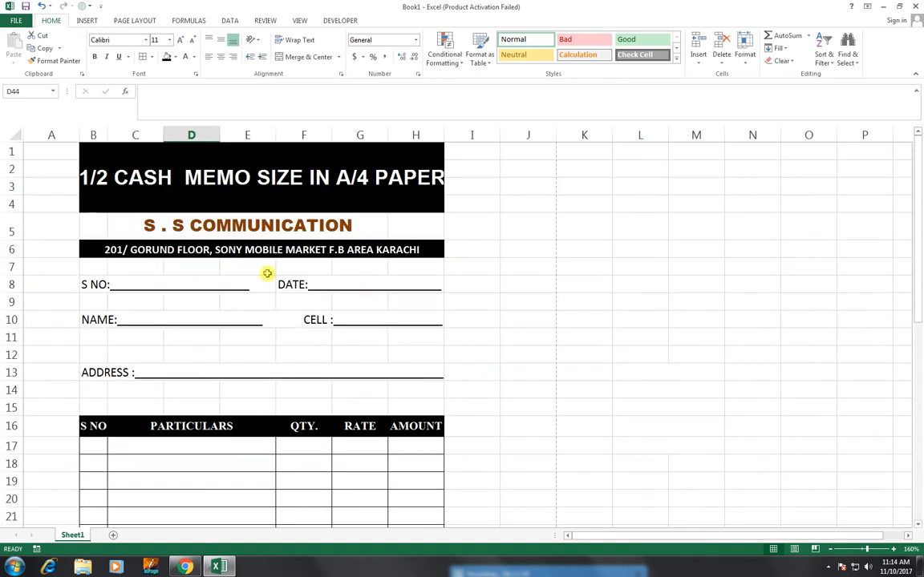
click(223, 183)
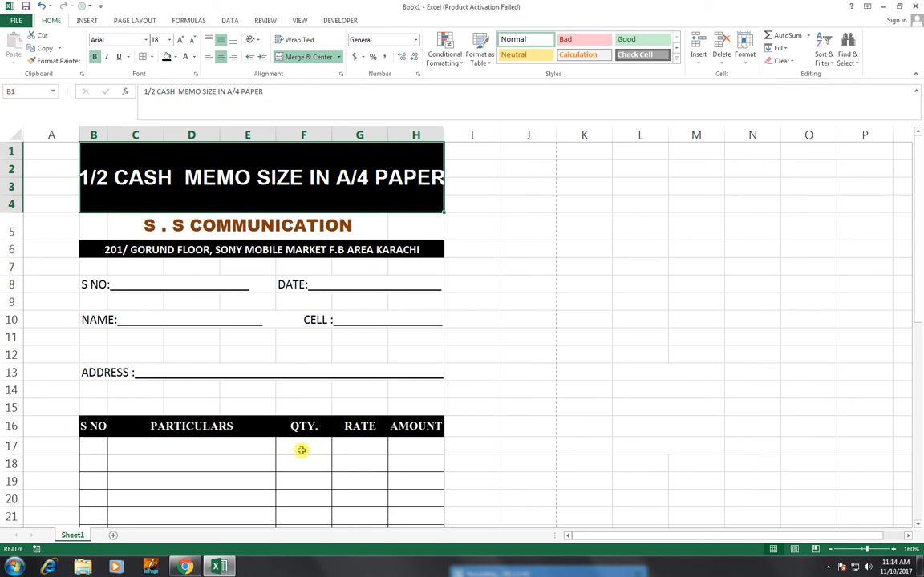
click(416, 446)
text(=)
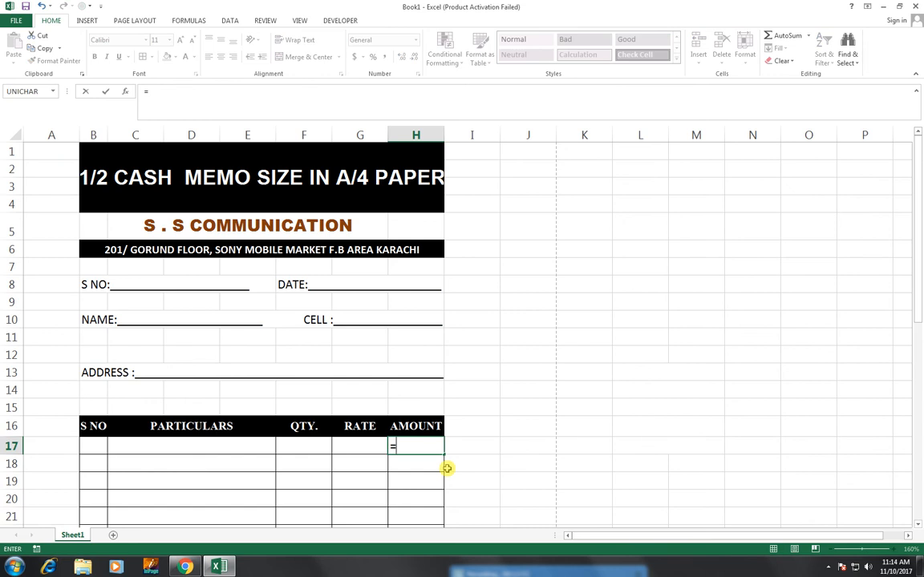
key(Left)
key(Left)
text(*)
key(Left)
key(Return)
Enter the formula =SUM(H17:H37) in H38 to total the AMOUNT column.
scroll(447, 471, down, 6)
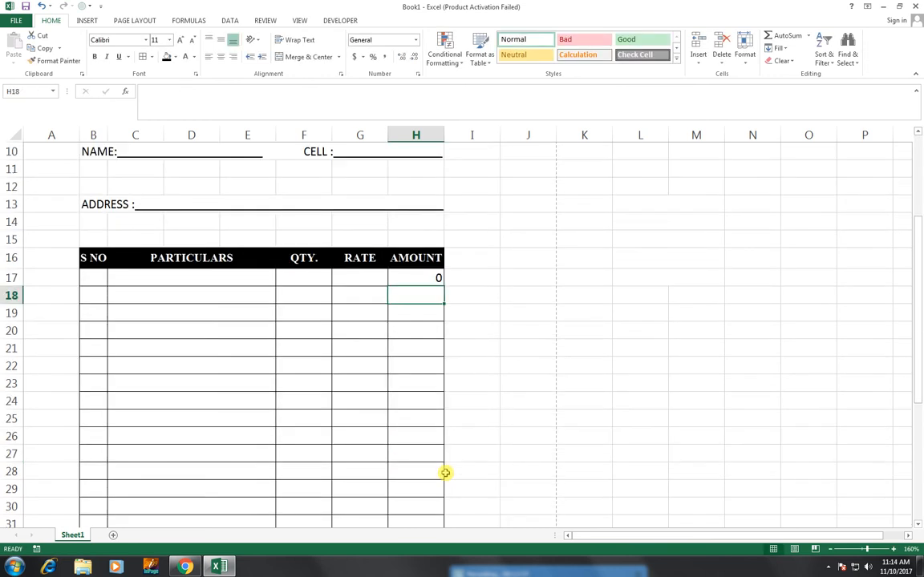
click(407, 484)
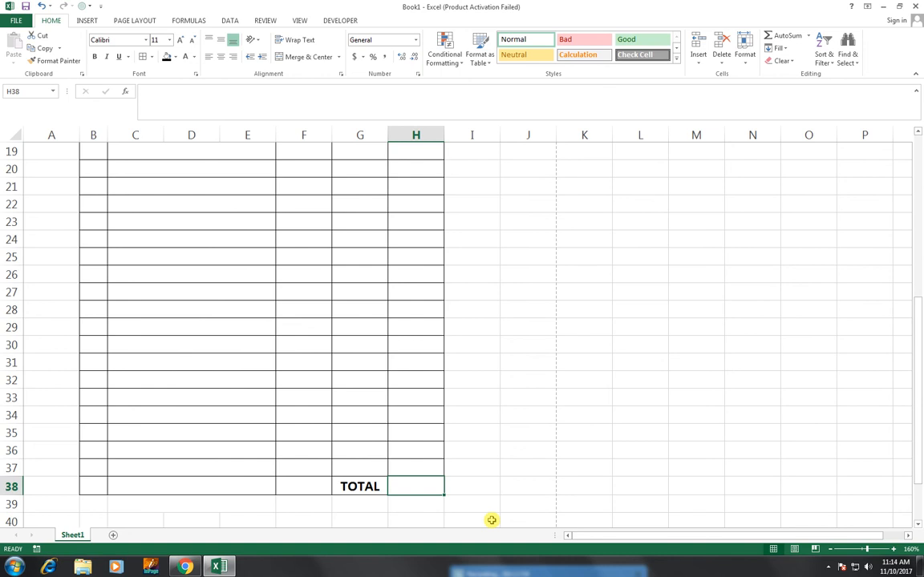
text(=SUM()
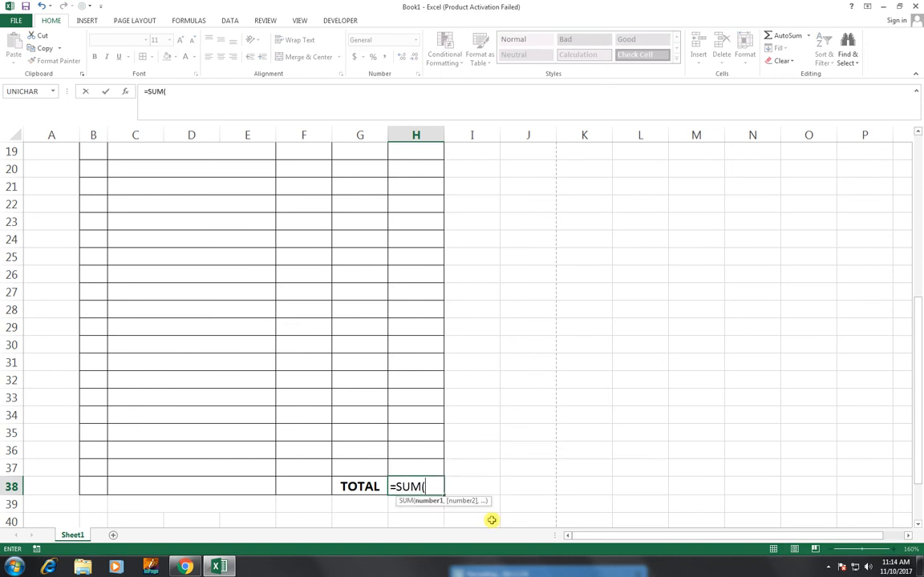
key(Up)
key(shift+Up)
key(shift+Up)
key(shift+Up)
key(shift+Up)
key(shift+Up)
key(shift+Up)
key(shift+Up)
key(shift+Up)
key(shift+Up)
key(shift+Up)
key(shift+Up)
key(shift+Up)
key(shift+Up)
key(shift+Up)
key(shift+Up)
key(shift+Up)
key(shift+Up)
key(shift+Up)
key(shift+Up)
key(shift+Up)
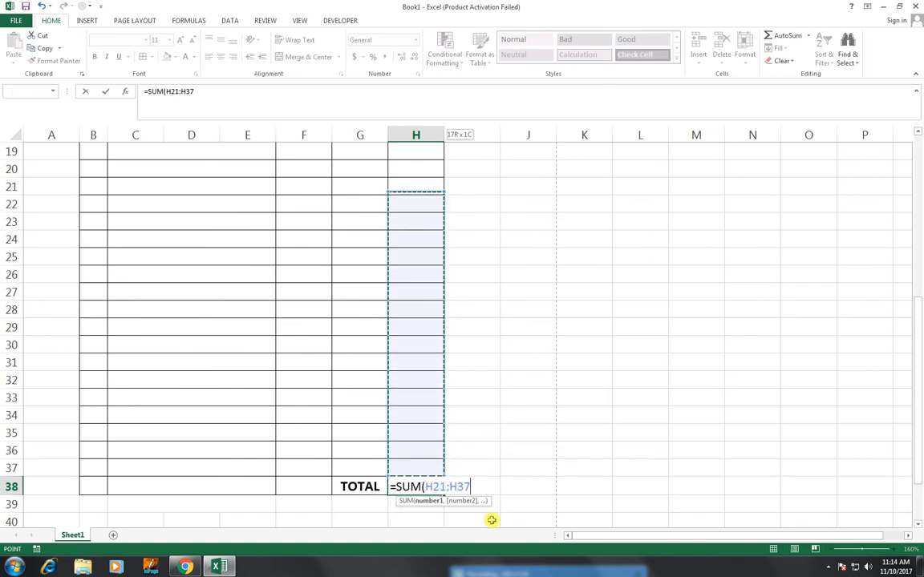
key(shift+Down)
key(shift+Down)
key(shift+Down)
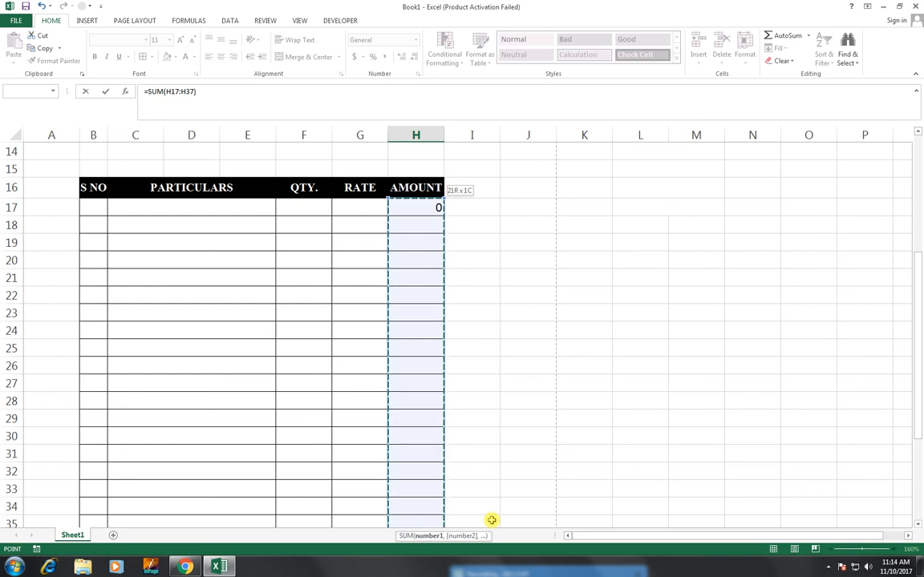
text())
key(Return)
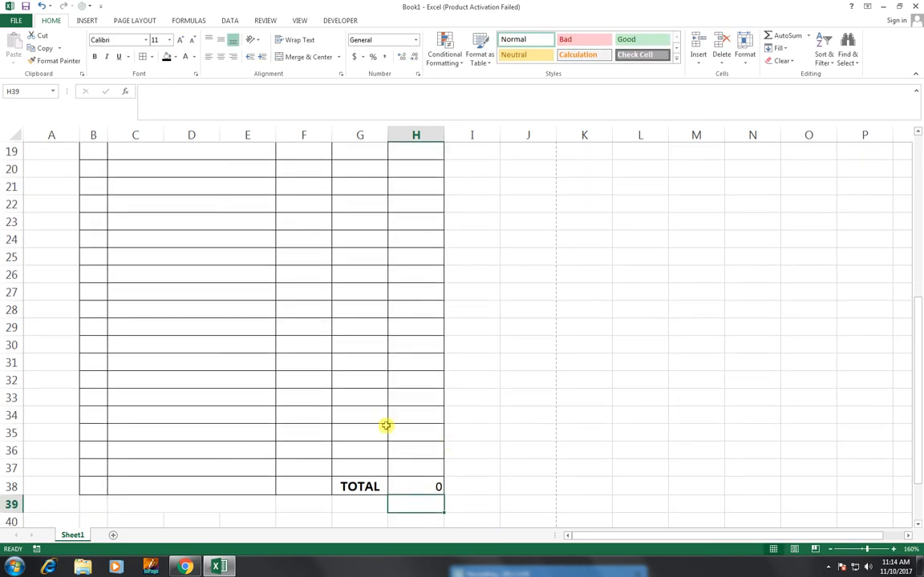
Start the first item row with serial number 1 in B17 and "LG MOBULE G4" under PARTICULARS in C17.
scroll(386, 426, up, 6)
click(98, 441)
text(1)
click(200, 467)
click(162, 449)
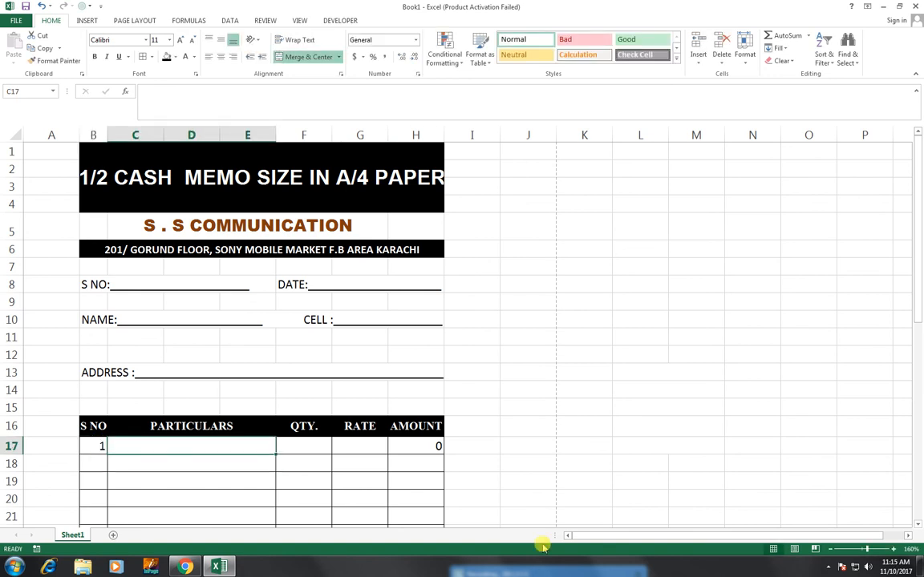
text(LG MOBULE G4)
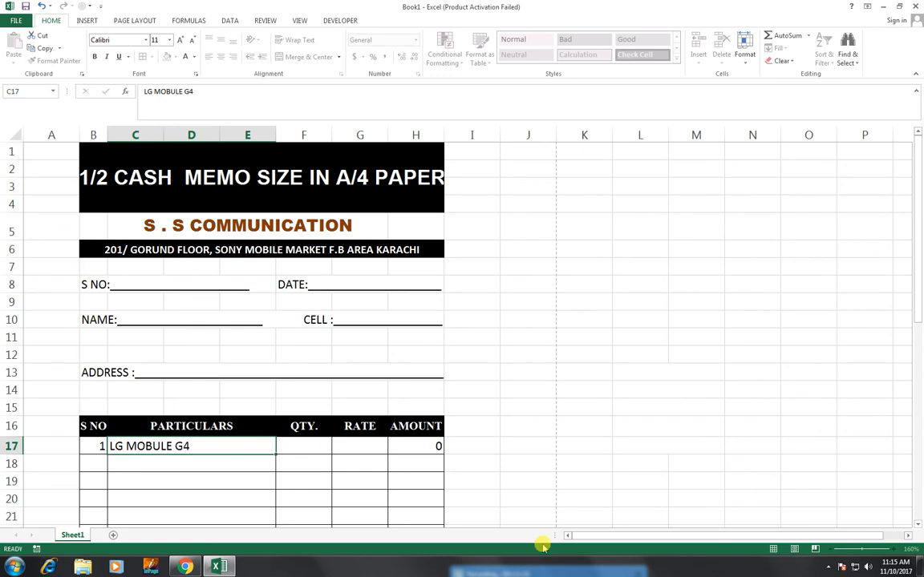
key(Tab)
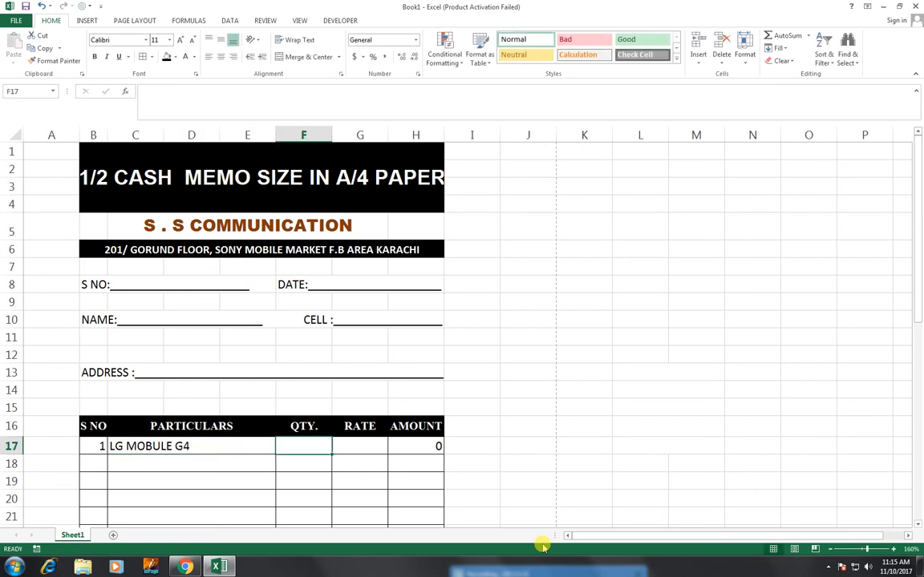
Complete the first item row with quantity 2 in F17 and rate 15000 in G17.
text(2)
key(Tab)
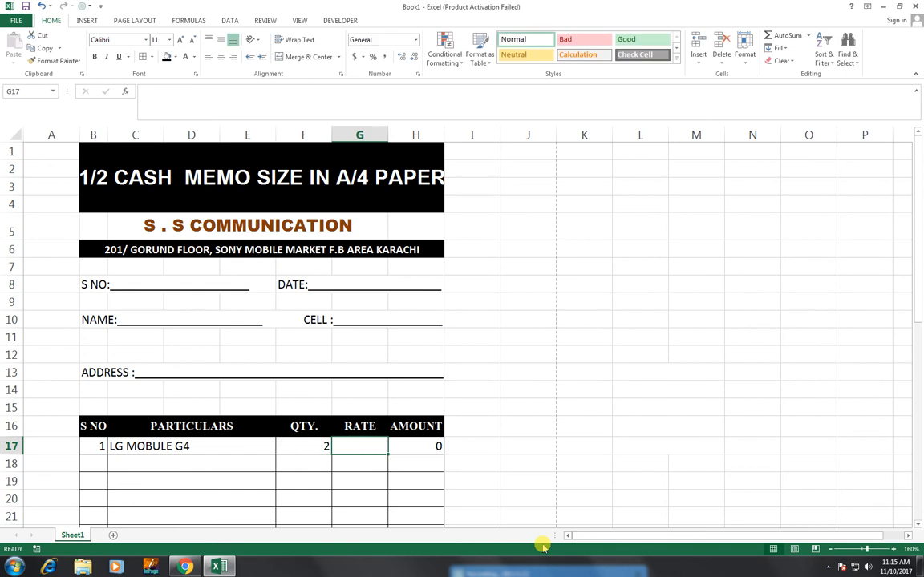
text(15)
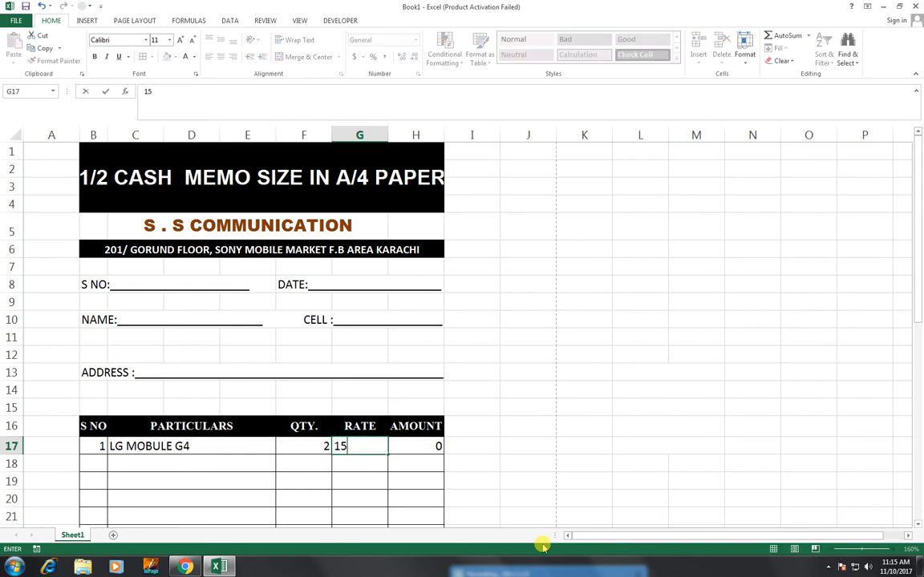
key(Return)
Check the TOTAL cell beneath the AMOUNT column at the end of the item table.
key(Down)
key(Down)
key(Down)
key(Down)
key(Down)
key(Down)
key(Down)
key(Down)
key(Down)
key(Down)
key(Down)
key(Down)
key(Down)
key(Down)
key(Down)
key(Down)
key(Down)
key(Down)
key(Down)
key(Down)
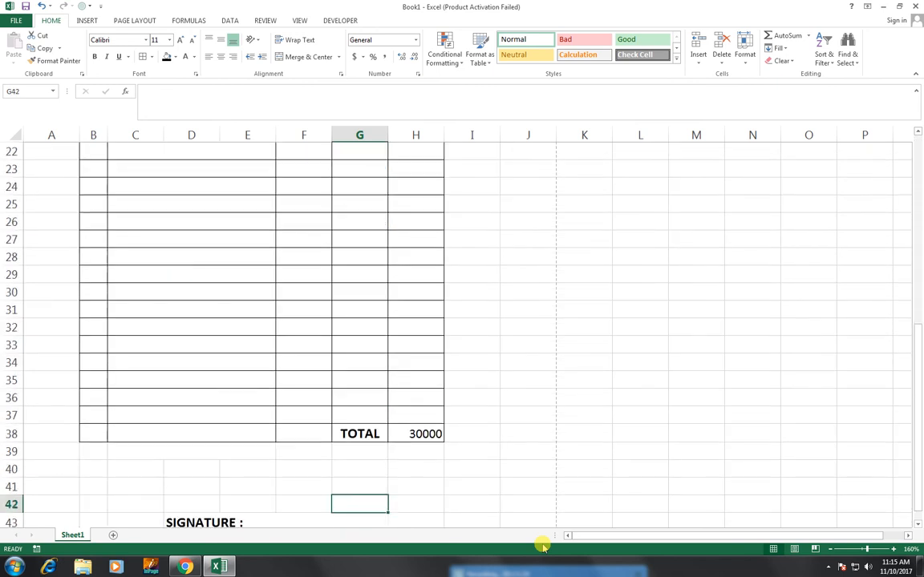
Fill the second item row (row 18) with serial number 2, "SONY MOBILE", quantity 5 and rate 10000.
key(Up)
key(Up)
key(Up)
key(Up)
key(Up)
key(Up)
key(Up)
key(Up)
key(Up)
key(Up)
key(Up)
key(Up)
key(Up)
key(Up)
key(Up)
key(Up)
key(Up)
key(Left)
key(Left)
key(Left)
key(Left)
key(Left)
key(Down)
key(Down)
key(Down)
key(Down)
key(Down)
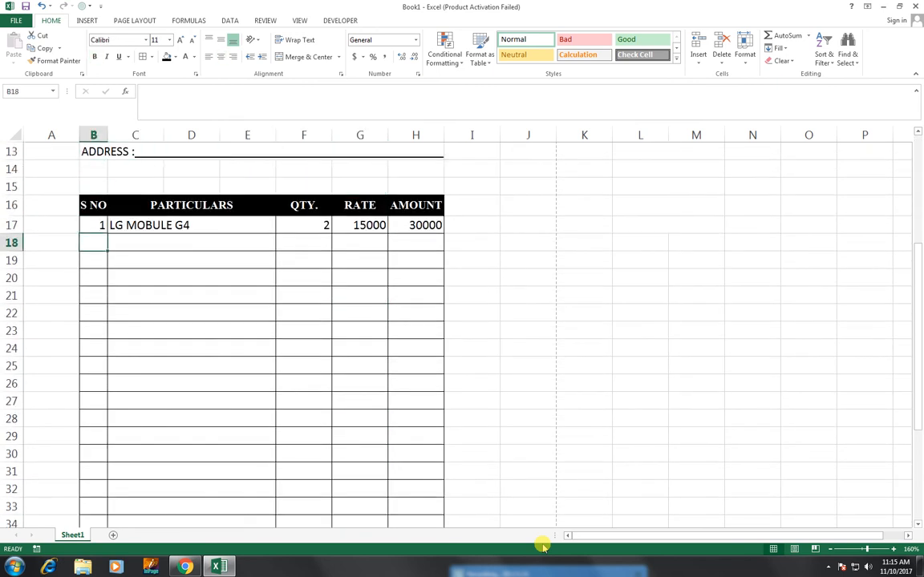
text(2)
key(Tab)
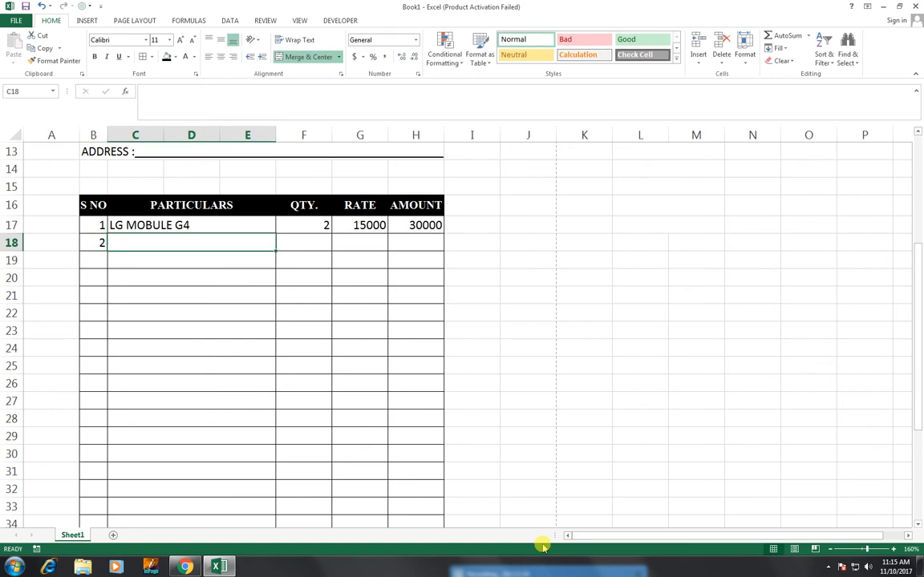
text(SONY)
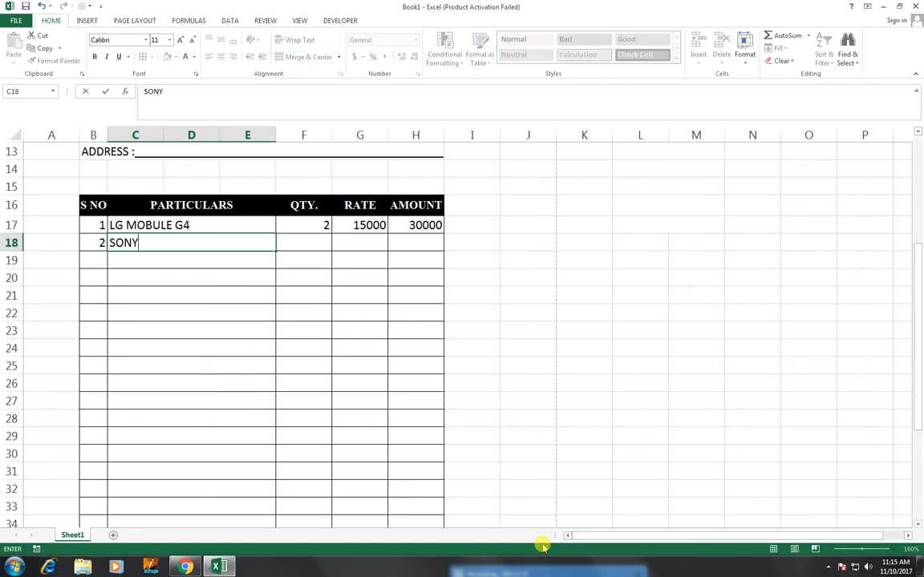
text( MOBILE)
key(ctrl+Return)
key(Tab)
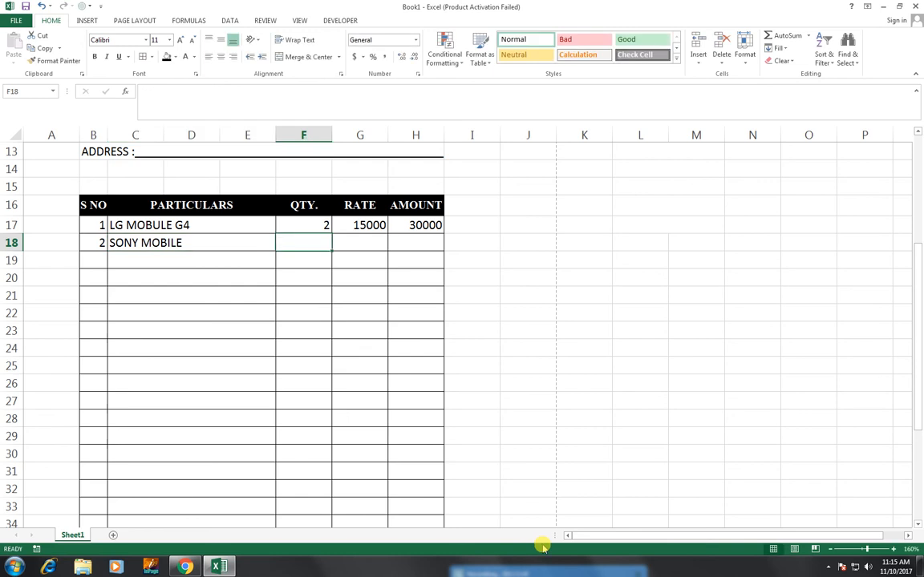
text(5)
key(Tab)
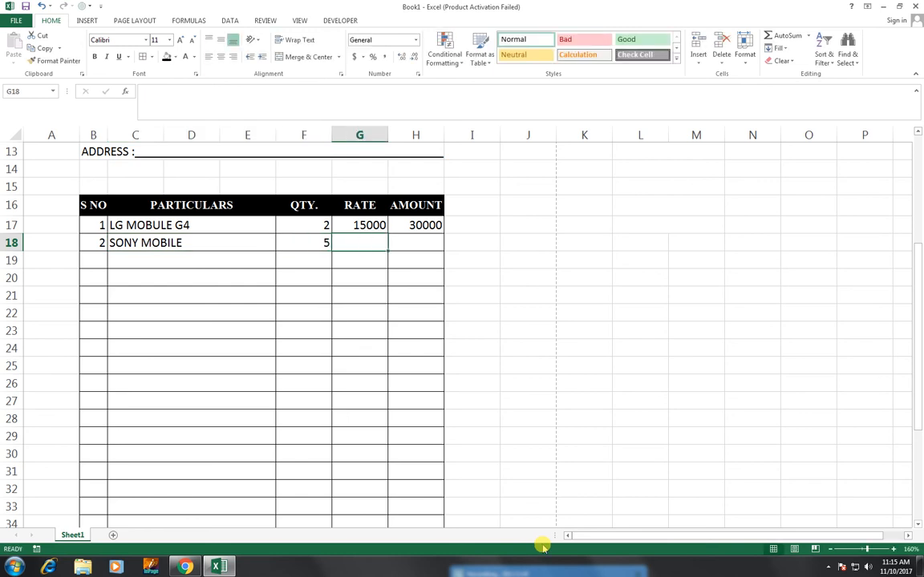
text(10000)
key(Return)
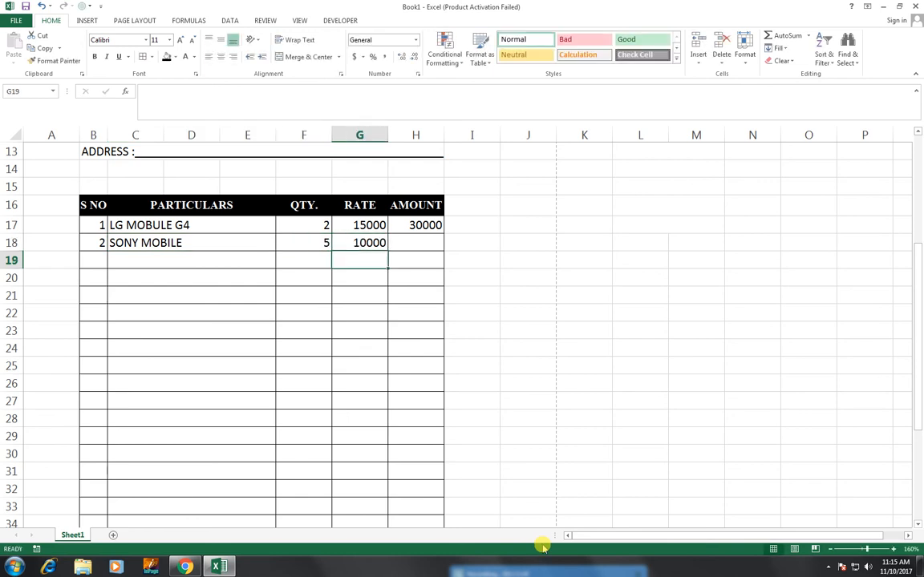
Copy the amount formula from H17 down the AMOUNT column through H37.
click(433, 228)
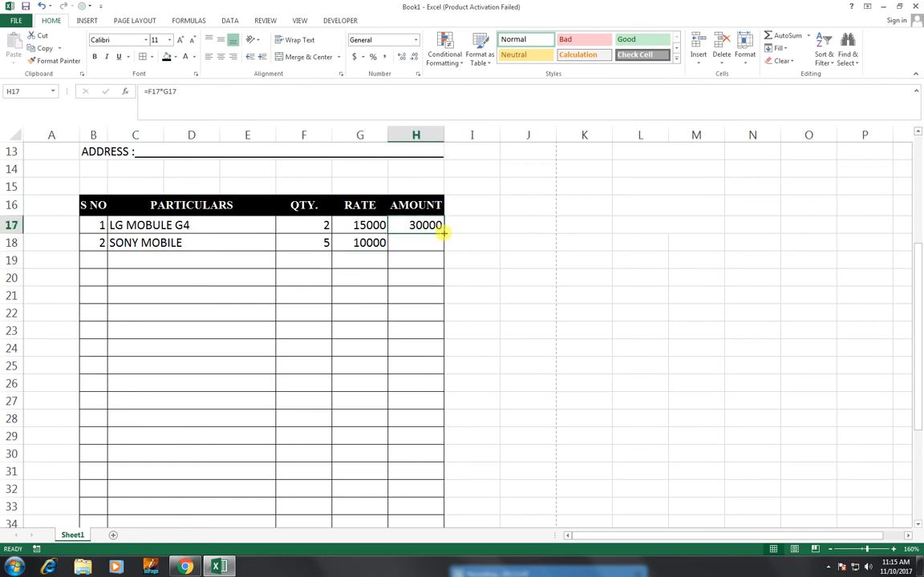
double_click(443, 234)
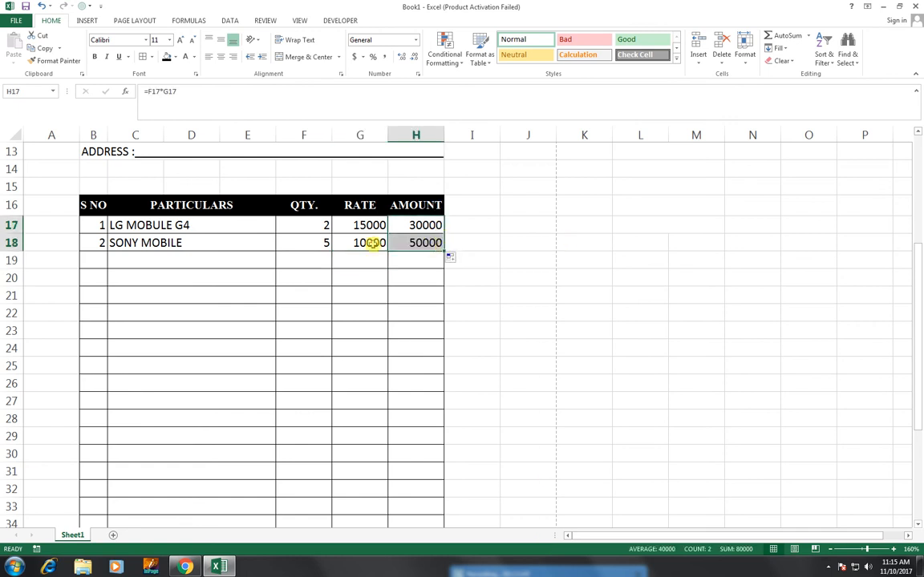
drag(443, 249, 436, 454)
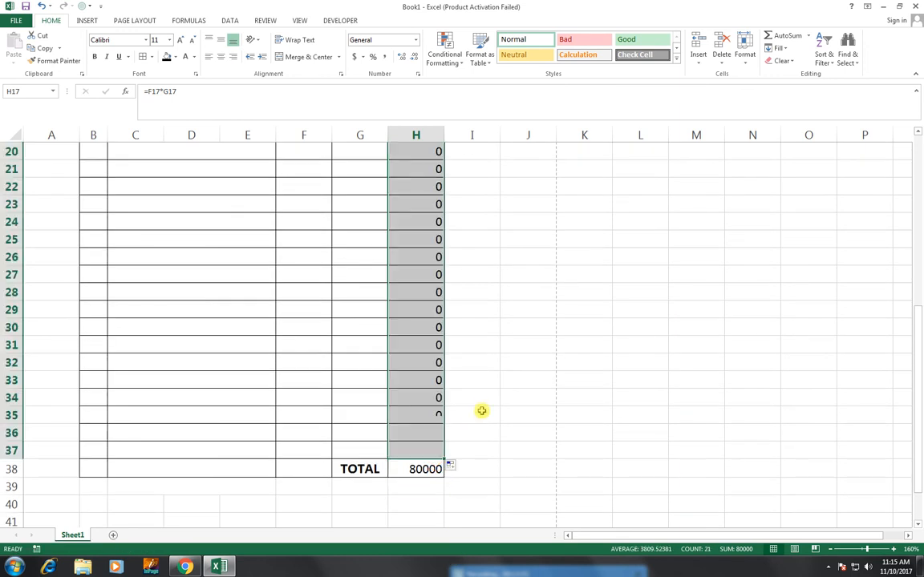
Enter serial number 3 alone in B19 to start the third item row.
scroll(481, 410, up, 3)
scroll(481, 410, up, 1)
click(89, 346)
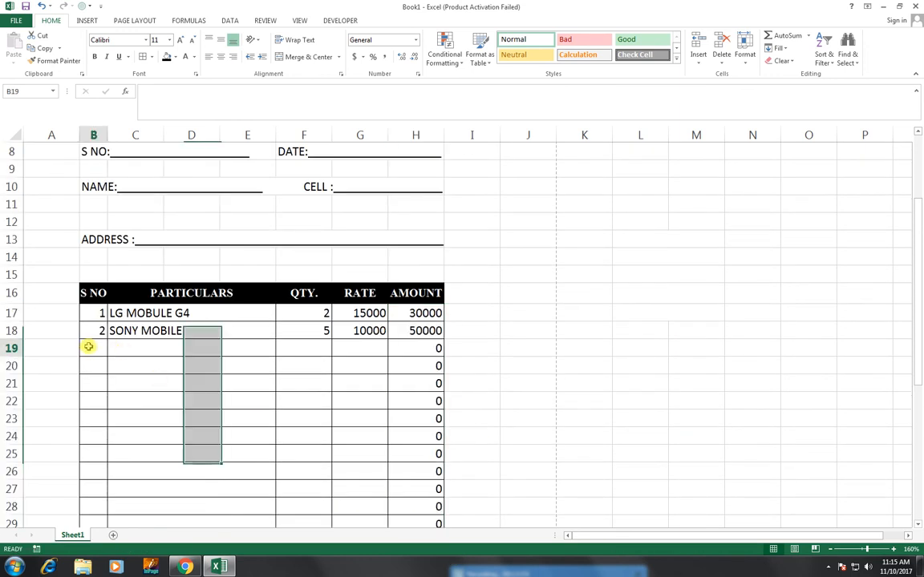
text(3 CHARGER)
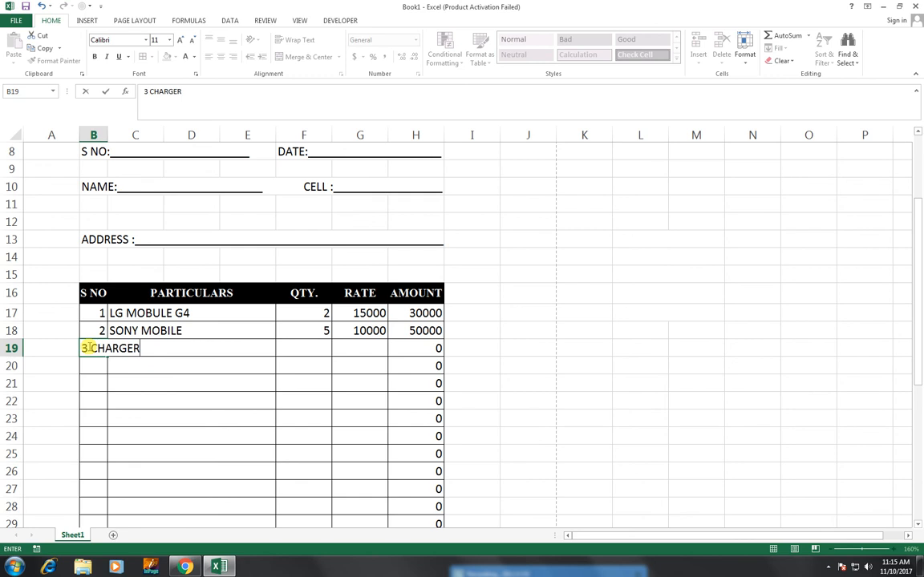
key(Right)
key(Left)
text(3)
key(BackSpace)
key(Right)
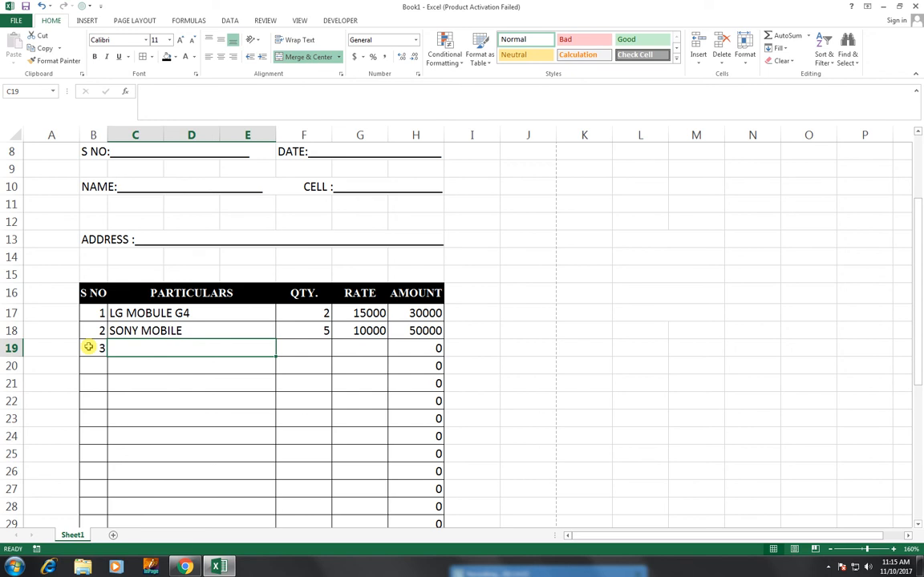
Complete the third item row with "CHARGER" in C19, quantity 10 in F19 and rate 200 in G19.
text(CHARGER)
key(Right)
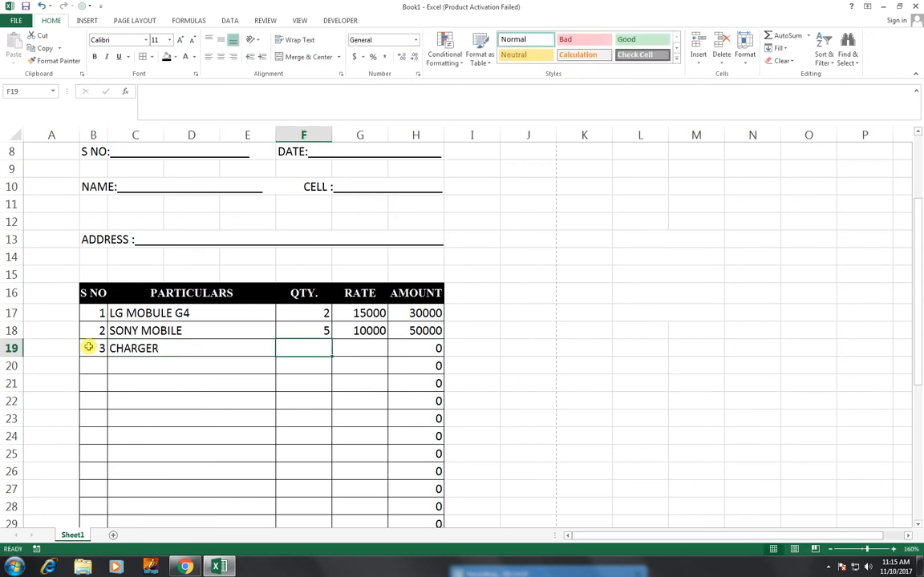
text(10)
key(Right)
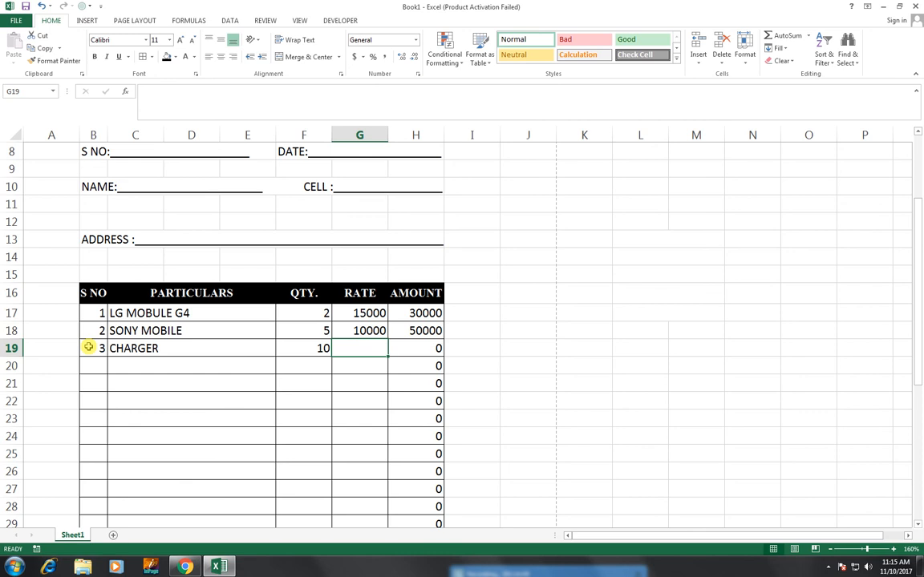
text(200)
key(Return)
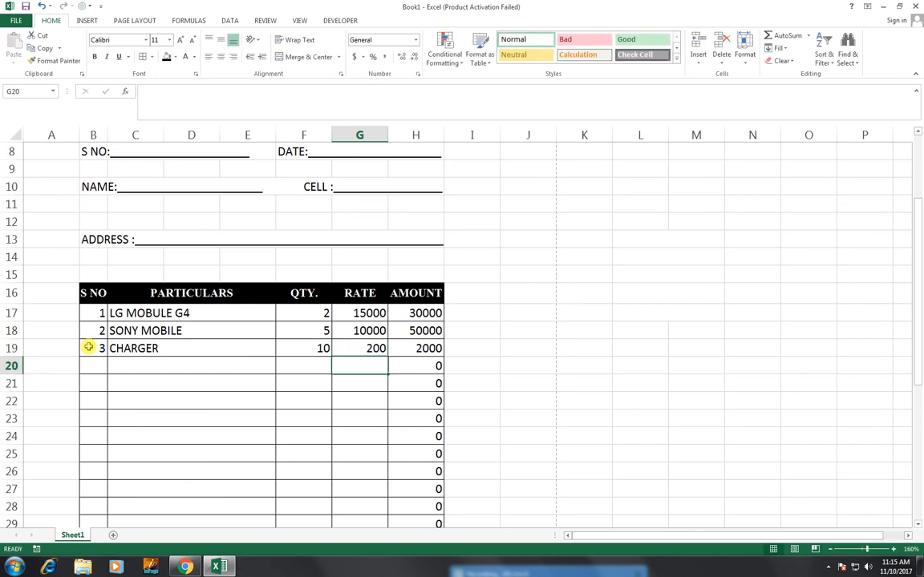
Review the total and the signature line beneath the item table.
scroll(443, 382, down, 2)
scroll(457, 437, down, 2)
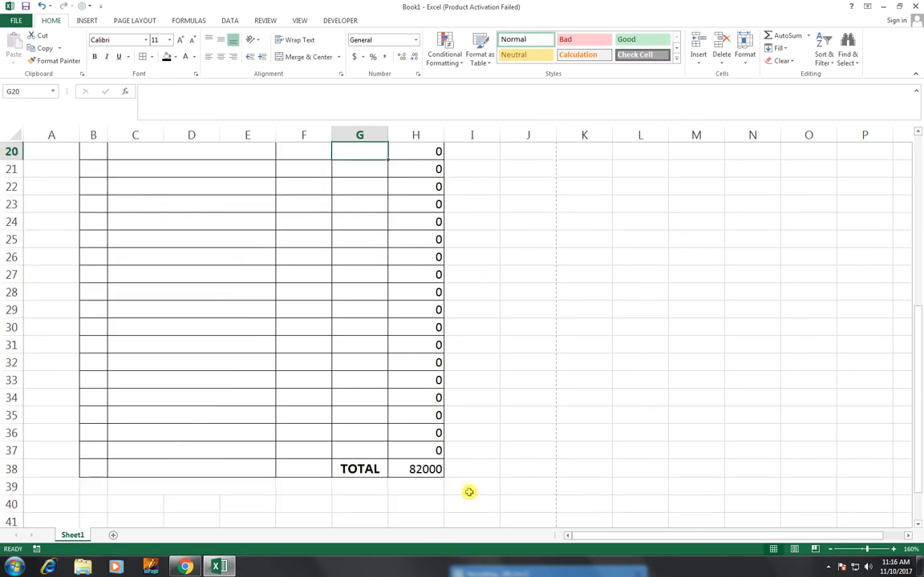
scroll(417, 480, down, 4)
scroll(338, 482, up, 10)
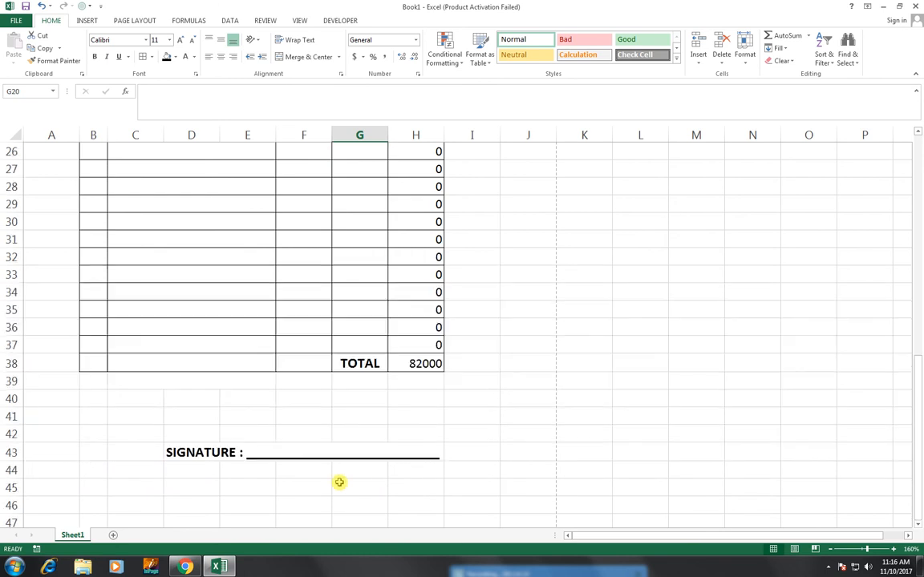